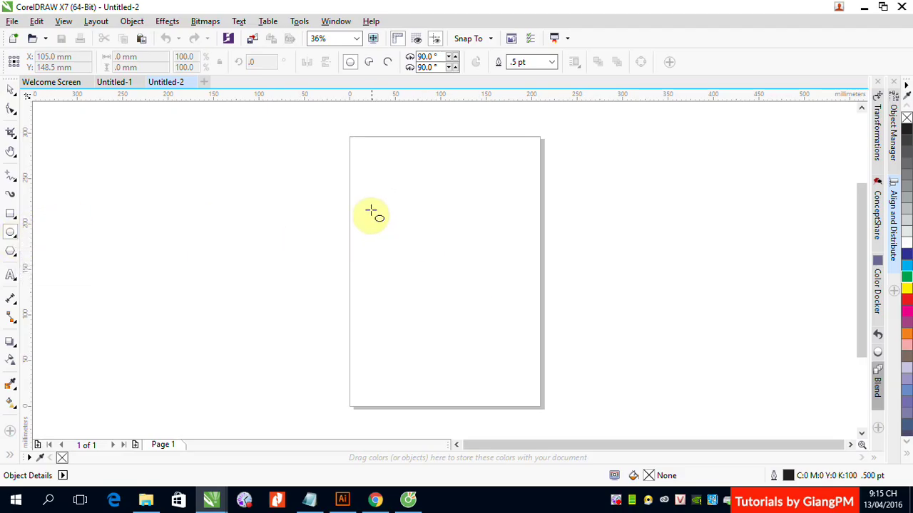
# - Draw a circle about 172 mm in diameter on the page and add a concentric smaller copy about 140 mm in diameter
pyautogui.moveTo(371, 210); pyautogui.dragTo(528, 366)
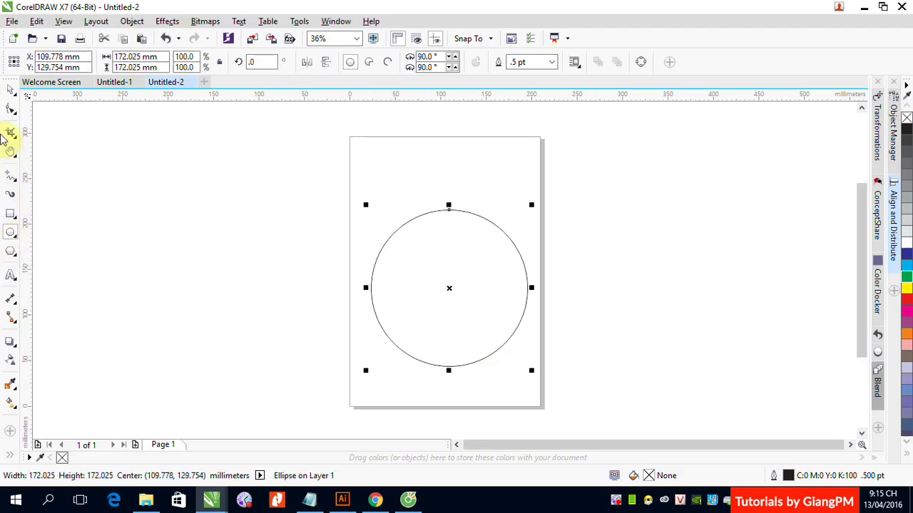
pyautogui.click(10, 93)
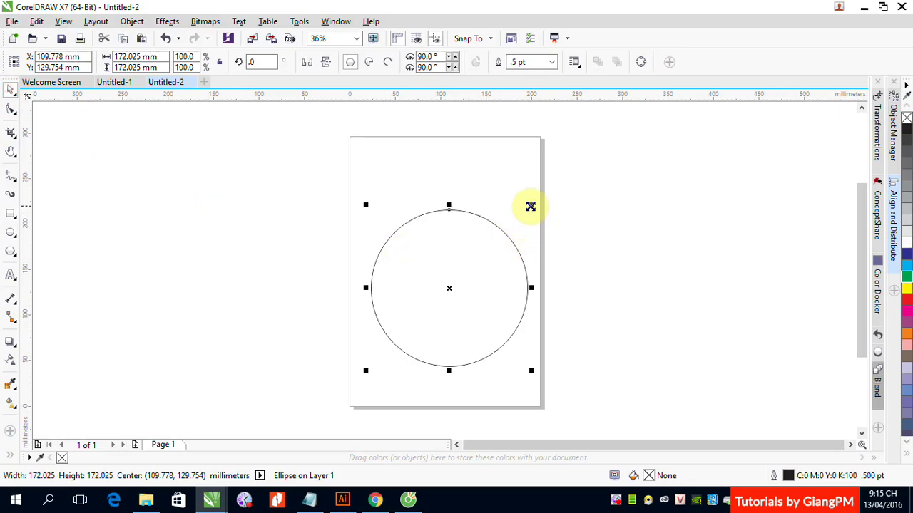
pyautogui.moveTo(530, 206); pyautogui.dragTo(528, 221)
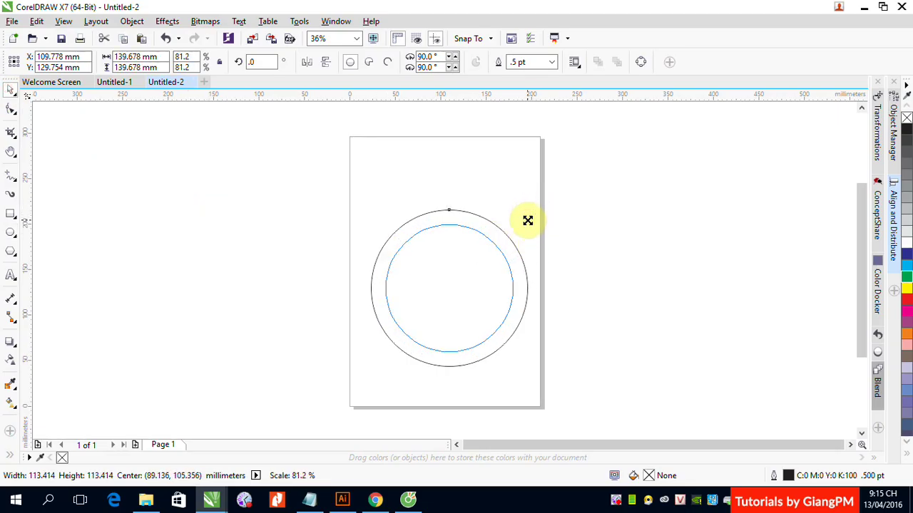
pyautogui.moveTo(528, 221); pyautogui.dragTo(529, 224)
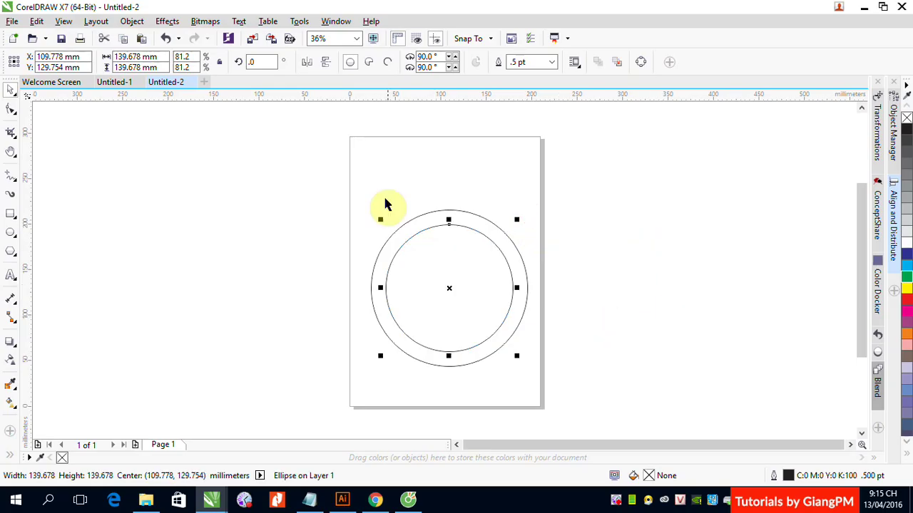
# - Combine the two concentric circles into a ring and fill it red
pyautogui.moveTo(330, 180); pyautogui.dragTo(586, 385)
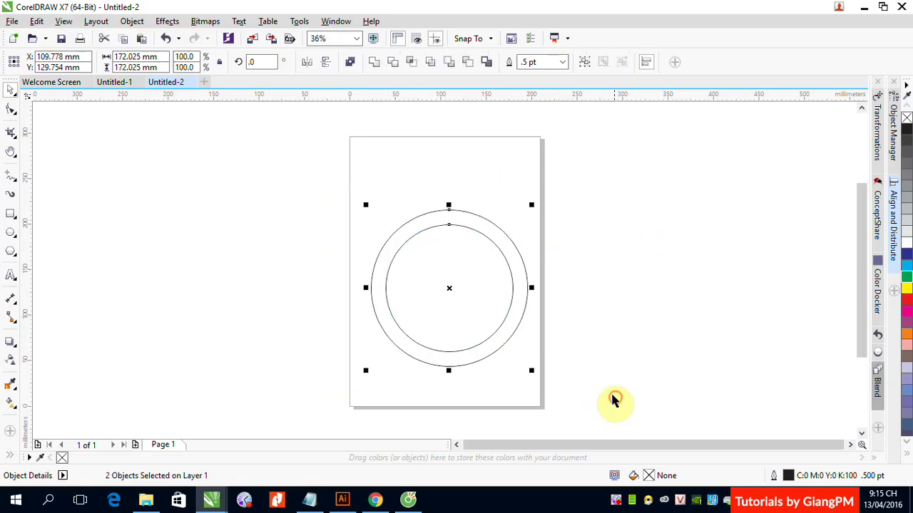
pyautogui.click(350, 62)
pyautogui.click(907, 302)
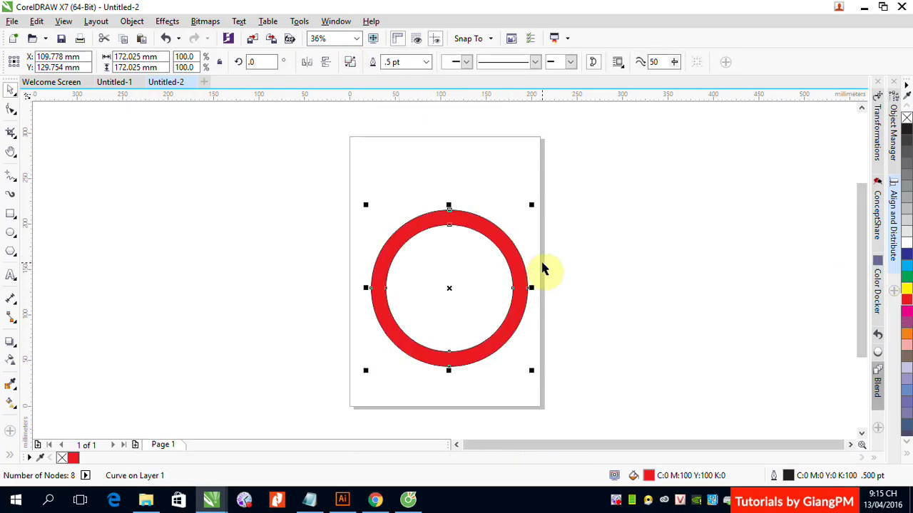
# - Draw a tall narrow rectangle about 17 by 238 mm across the ring and centre-align it with the ring both horizontally and vertically
pyautogui.click(11, 216)
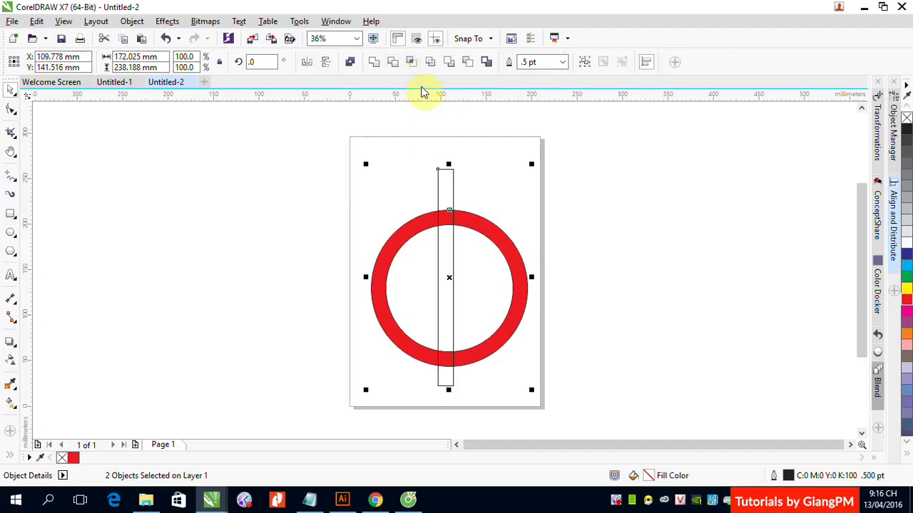
pyautogui.press('c')
pyautogui.press('e')
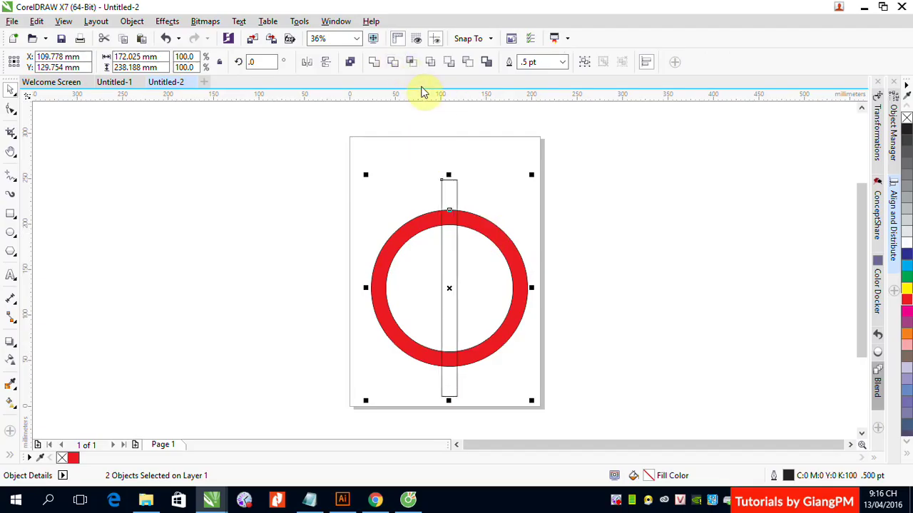
pyautogui.click(663, 140)
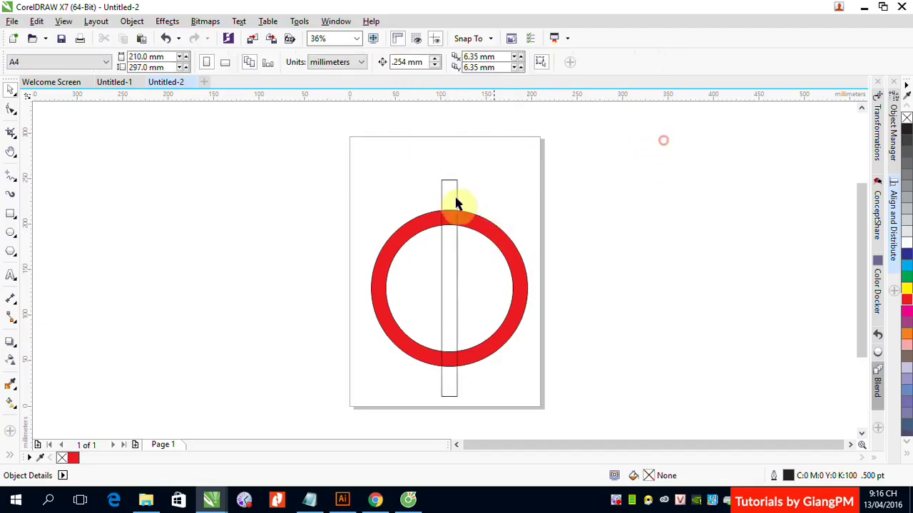
# - Mirror copies of the tall rectangle to its left and right so three equal bars stand side by side
pyautogui.click(457, 199)
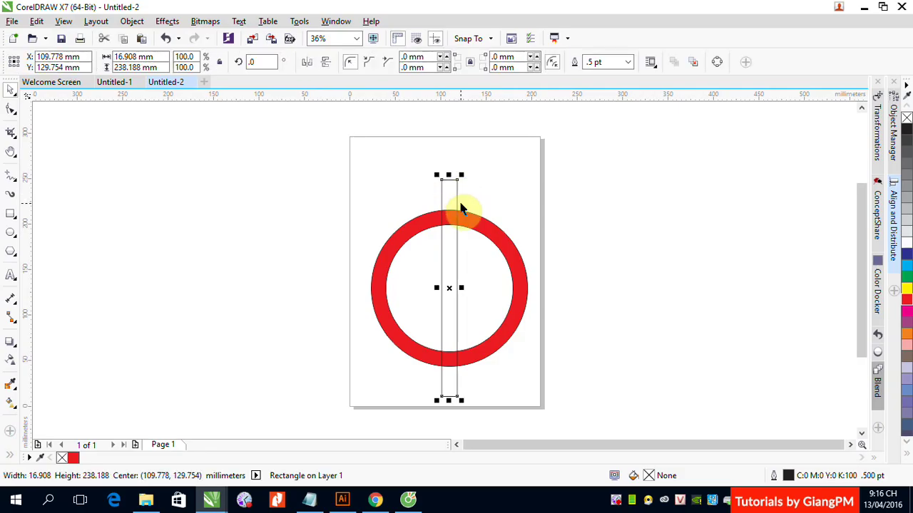
pyautogui.moveTo(461, 287); pyautogui.dragTo(440, 287)
pyautogui.click(652, 289)
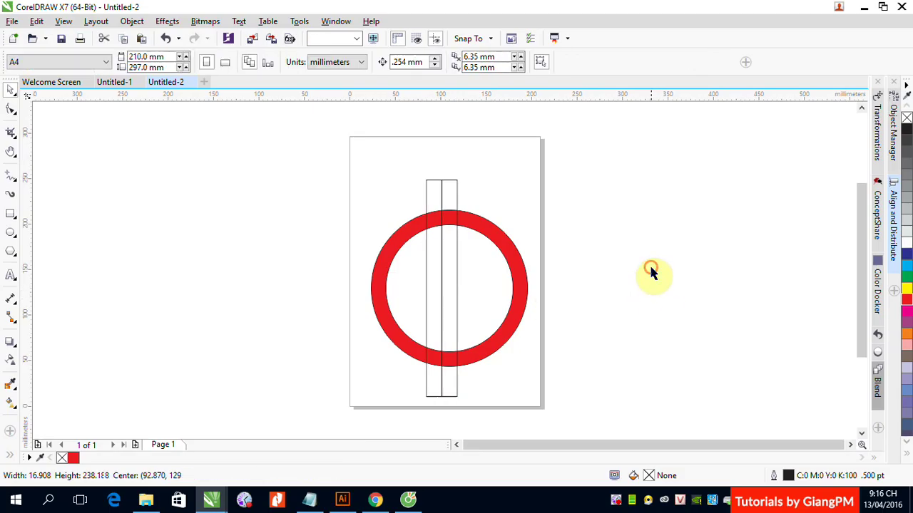
pyautogui.click(456, 194)
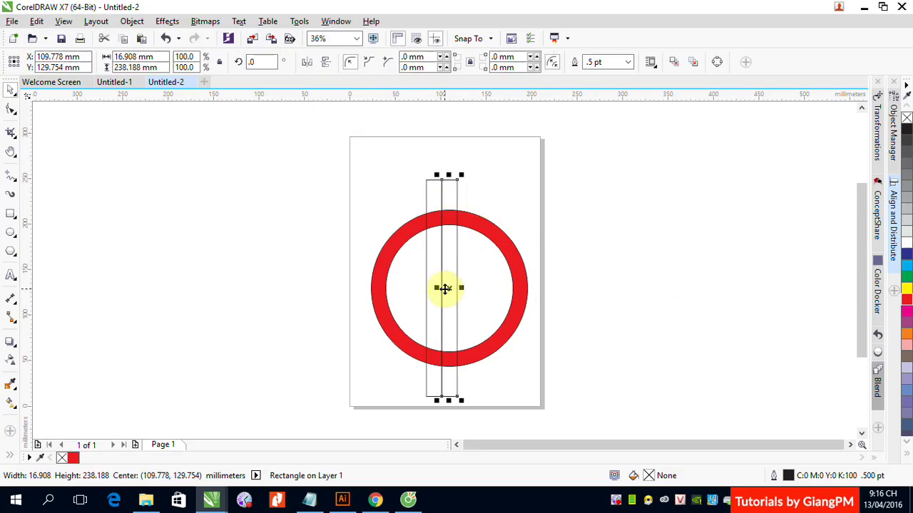
pyautogui.moveTo(440, 287); pyautogui.dragTo(465, 295)
pyautogui.click(736, 298)
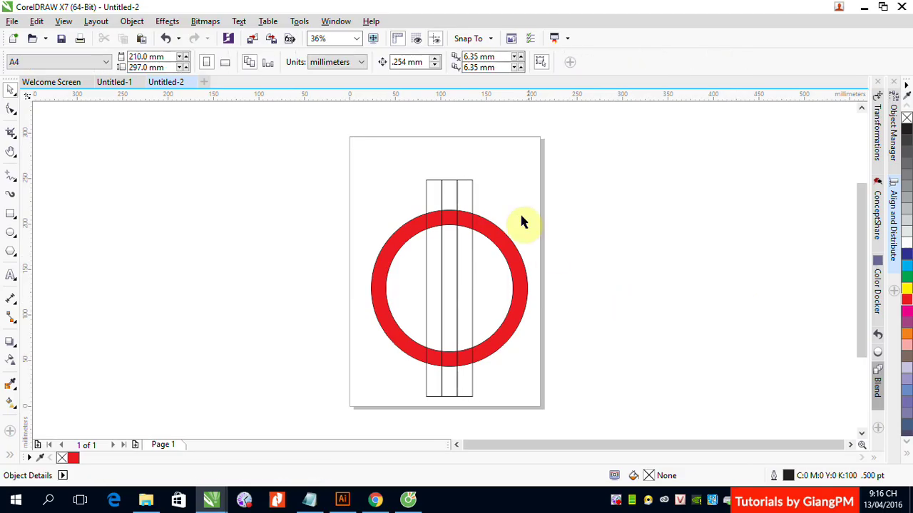
# - Cut the middle bar out of the red ring with Back Minus Front, splitting the ring into two halves
pyautogui.click(458, 194)
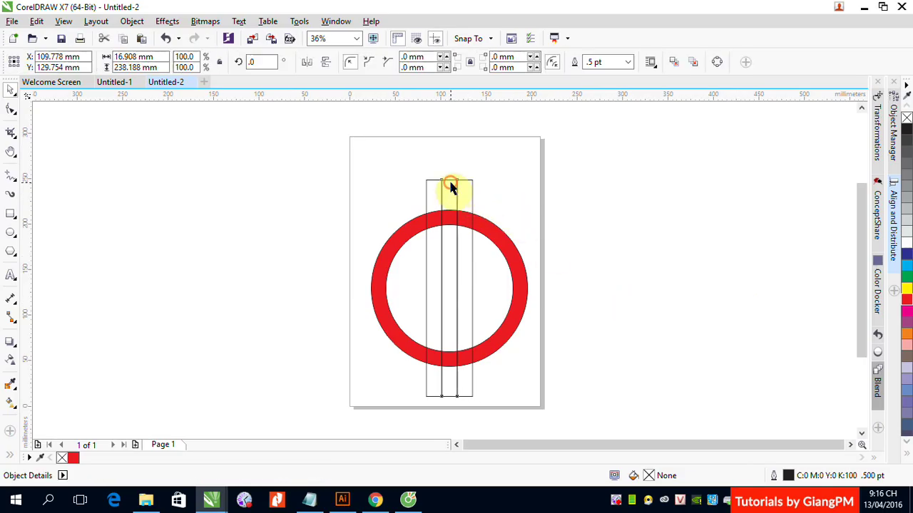
pyautogui.keyDown('shift'); pyautogui.click(517, 262); pyautogui.keyUp('shift')
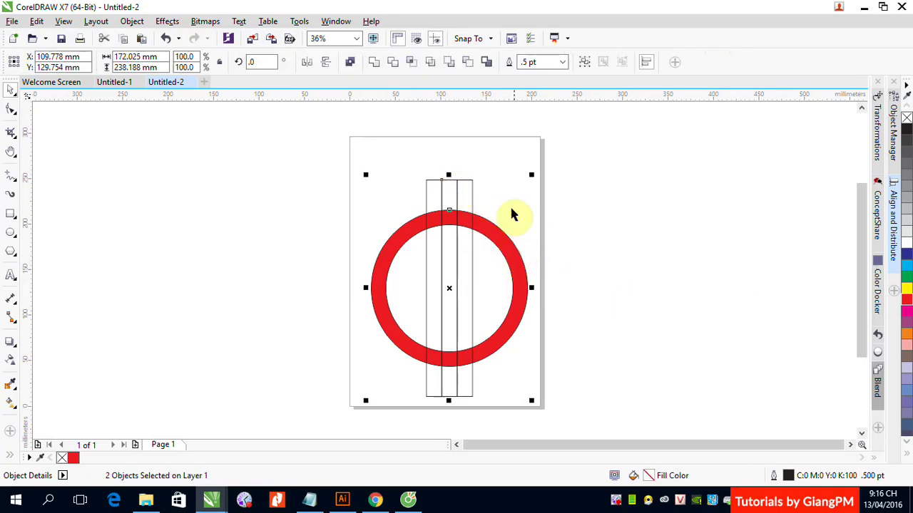
pyautogui.click(468, 64)
pyautogui.click(663, 292)
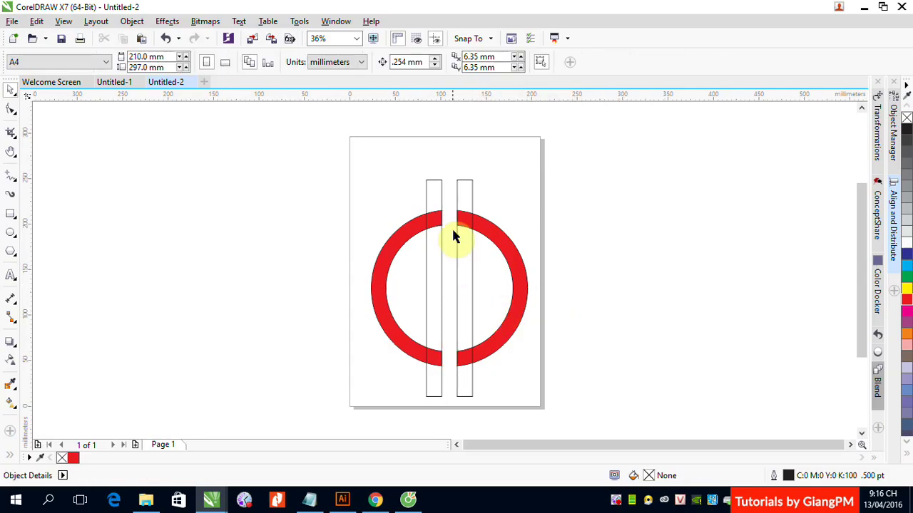
# - Shorten the left bar to about 76 mm high from the ring's middle to its lower band, and fit the right bar's height inside the ring
pyautogui.click(435, 179)
pyautogui.moveTo(435, 180); pyautogui.dragTo(435, 283)
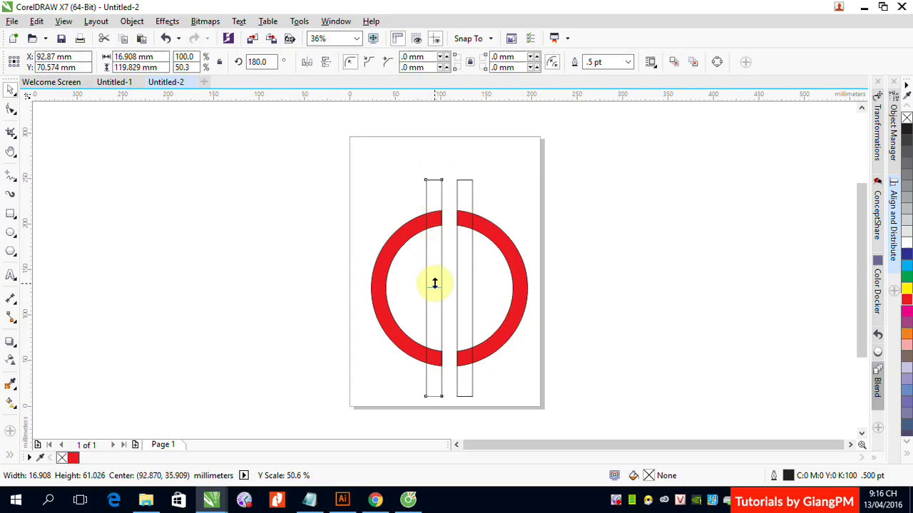
pyautogui.moveTo(432, 400); pyautogui.dragTo(433, 362)
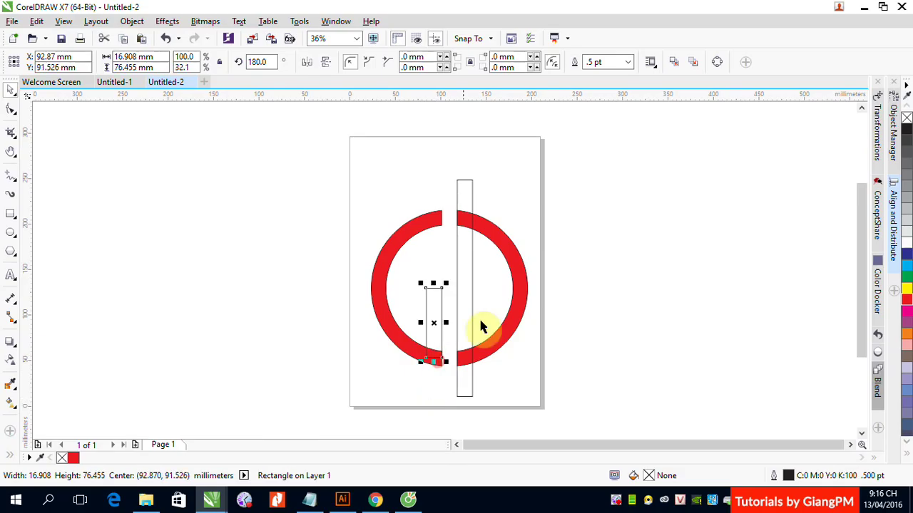
pyautogui.click(473, 195)
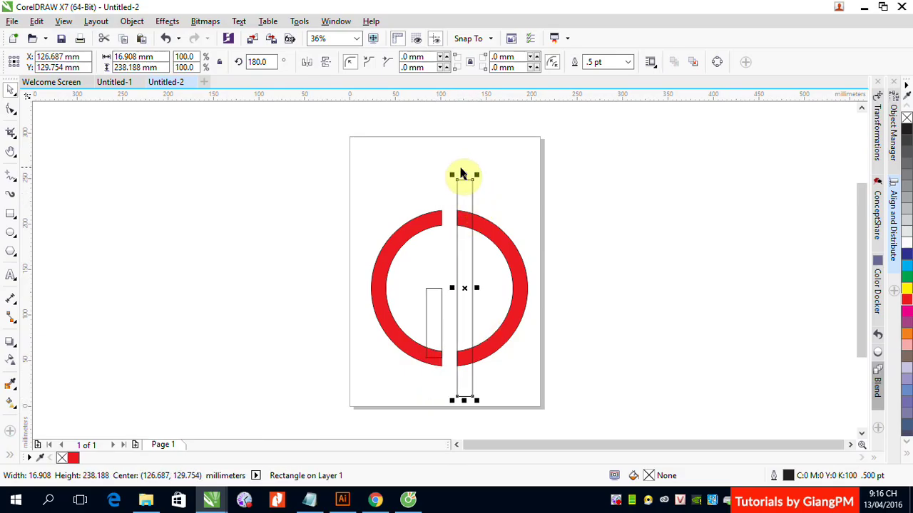
pyautogui.moveTo(464, 175); pyautogui.dragTo(465, 217)
# - Weld the two bars to the split ring as one red GD shape and move it off the page to the right
pyautogui.moveTo(357, 188); pyautogui.dragTo(504, 326)
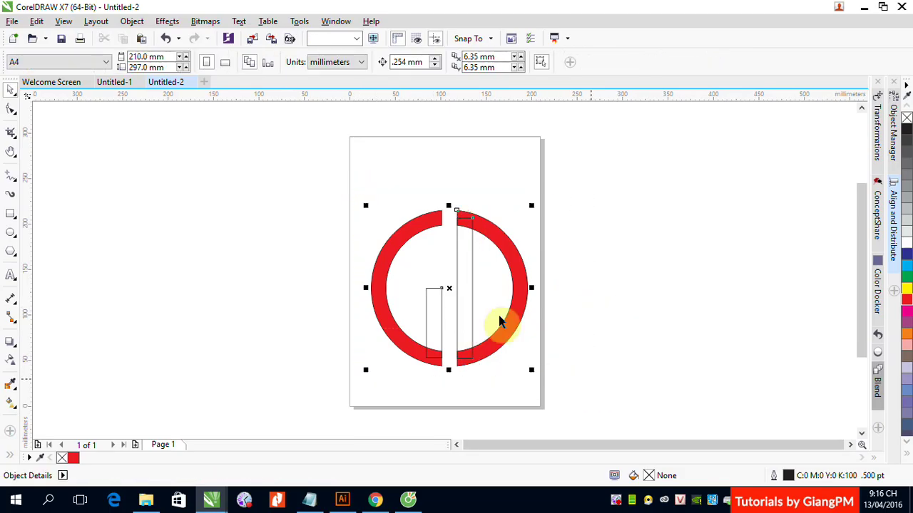
pyautogui.click(798, 320)
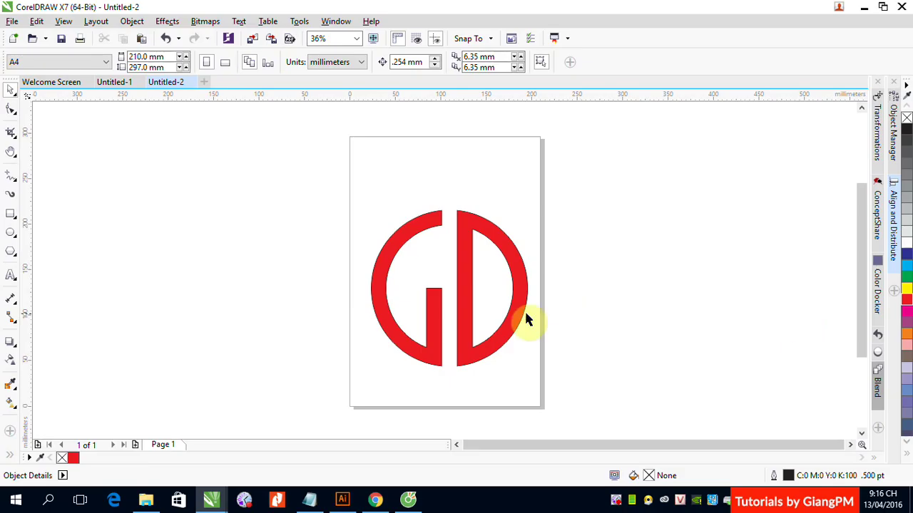
pyautogui.moveTo(460, 306); pyautogui.dragTo(764, 268)
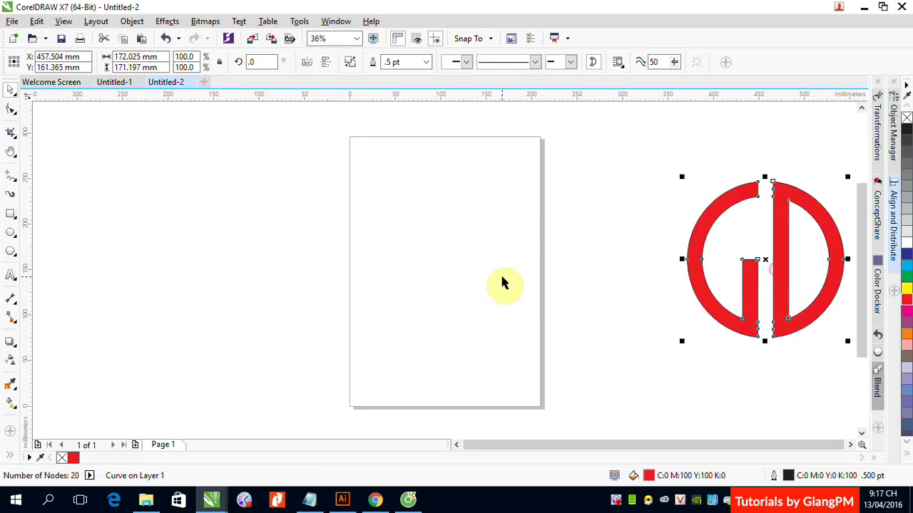
# - Draw a circle about 98 mm in diameter on the empty page and add a concentric smaller copy about 80 mm in diameter
pyautogui.click(10, 233)
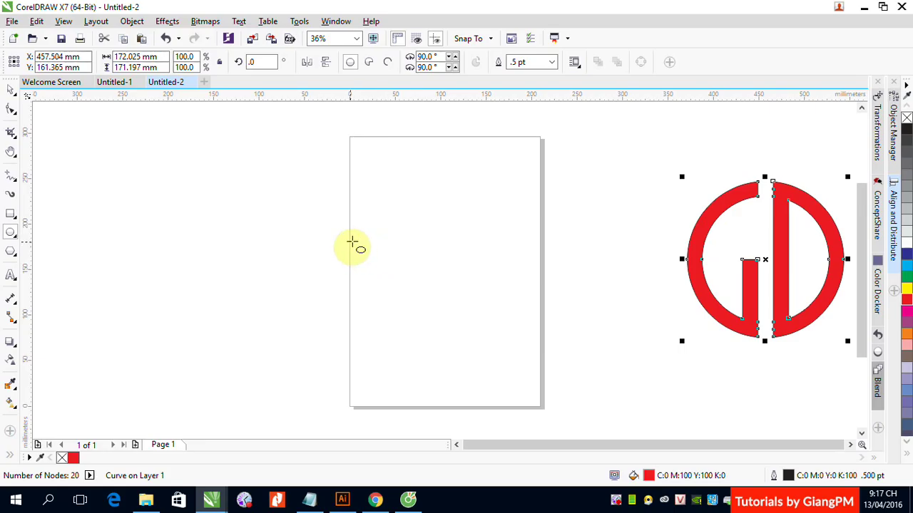
pyautogui.moveTo(367, 238); pyautogui.dragTo(428, 328)
pyautogui.click(11, 89)
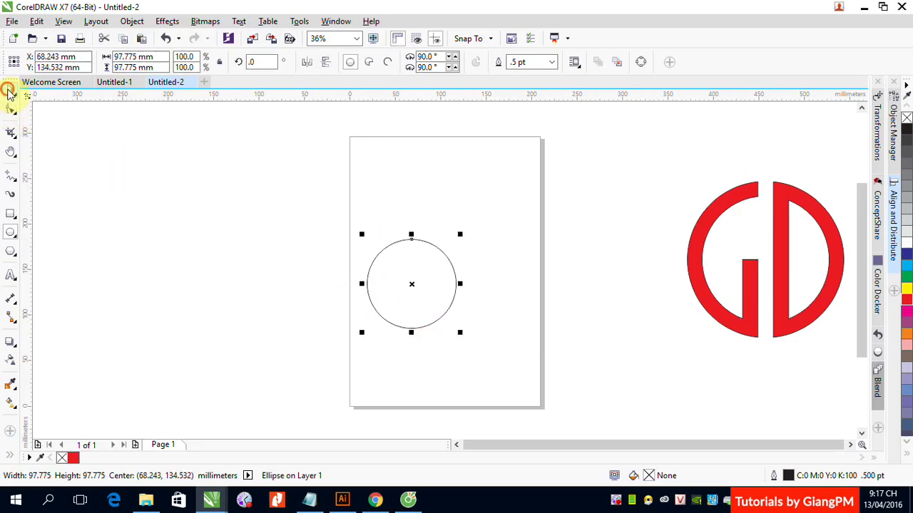
pyautogui.moveTo(460, 235); pyautogui.dragTo(457, 243)
pyautogui.rightClick(457, 242)
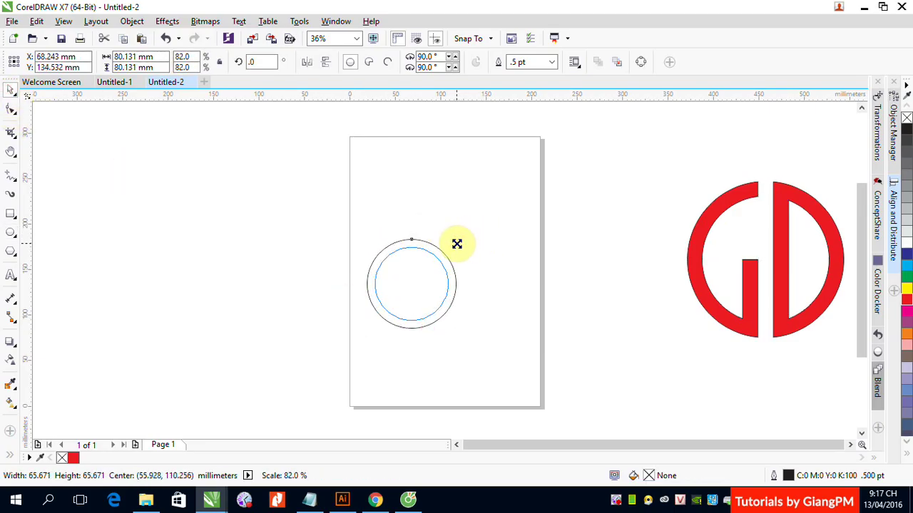
# - Combine the new pair of concentric circles into a ring and fill it red
pyautogui.moveTo(332, 214); pyautogui.dragTo(527, 375)
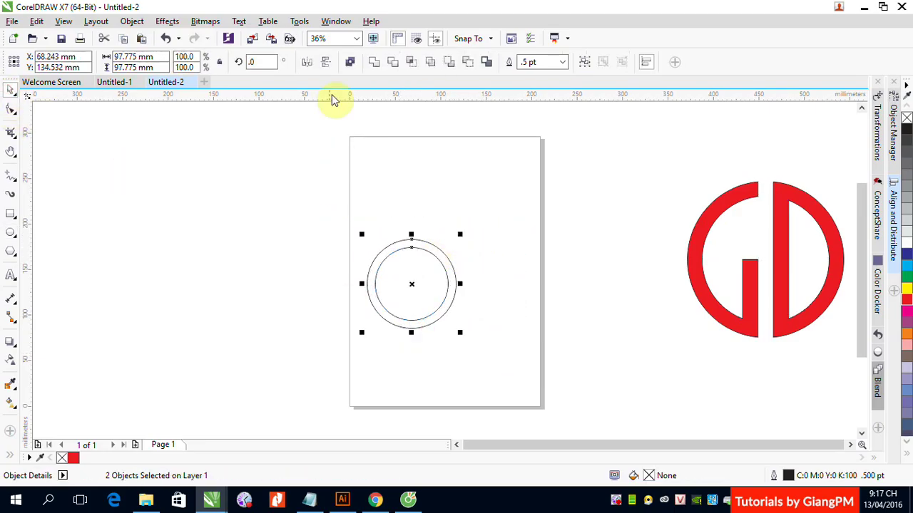
pyautogui.click(349, 62)
pyautogui.click(907, 299)
pyautogui.click(461, 201)
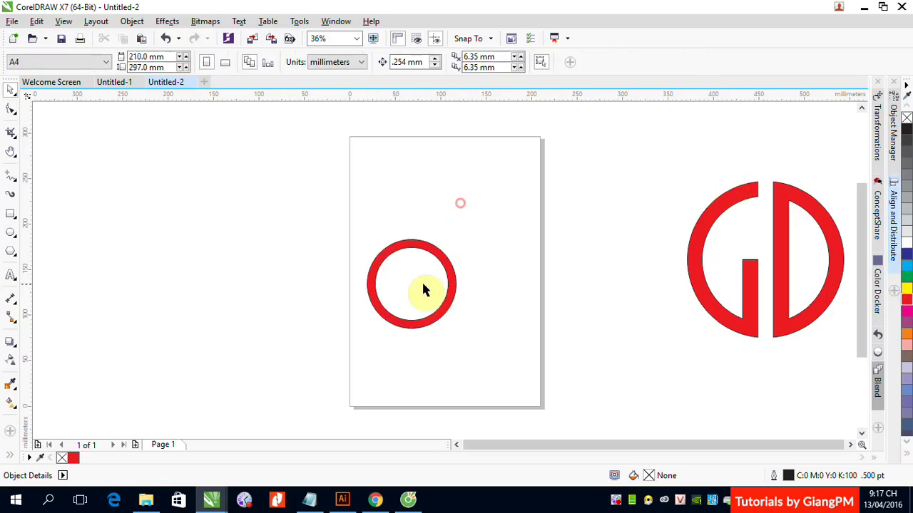
# - Duplicate the small red ring about 59 mm to the right so the two overlap, and fill the copy green
pyautogui.click(445, 256)
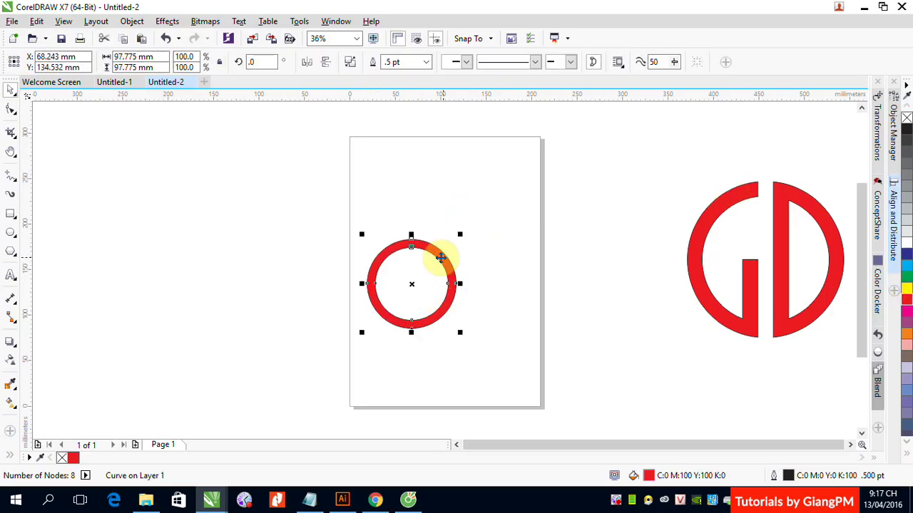
pyautogui.moveTo(440, 259); pyautogui.dragTo(492, 259)
pyautogui.rightClick(493, 259)
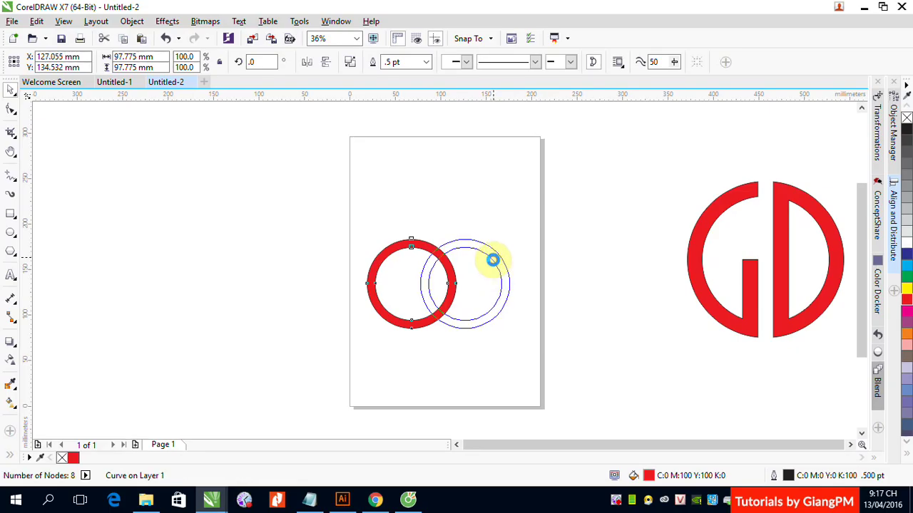
pyautogui.click(907, 276)
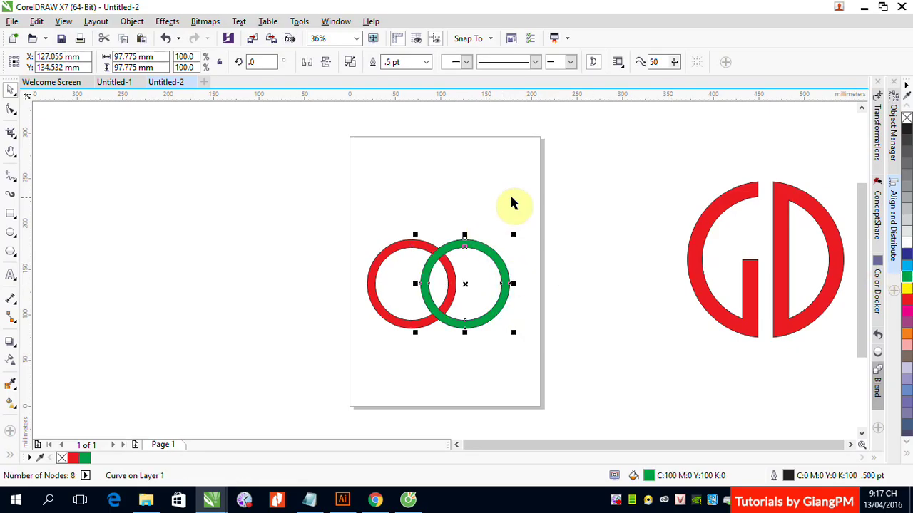
pyautogui.click(515, 199)
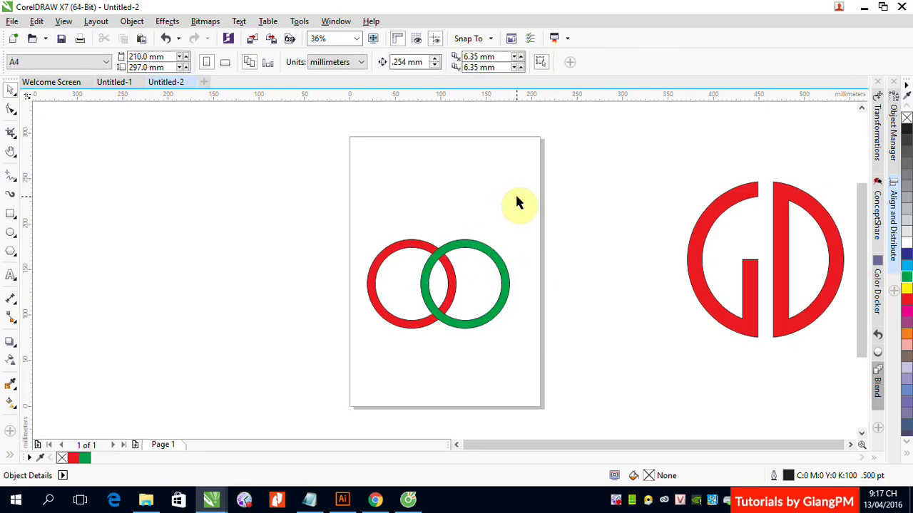
# - Remove the outline from both the red and the green ring
pyautogui.moveTo(328, 207); pyautogui.dragTo(550, 348)
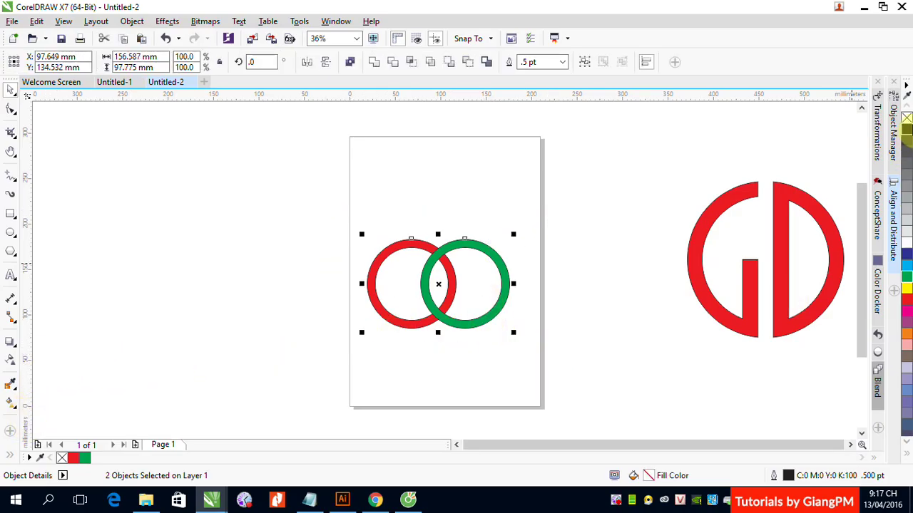
pyautogui.rightClick(906, 118)
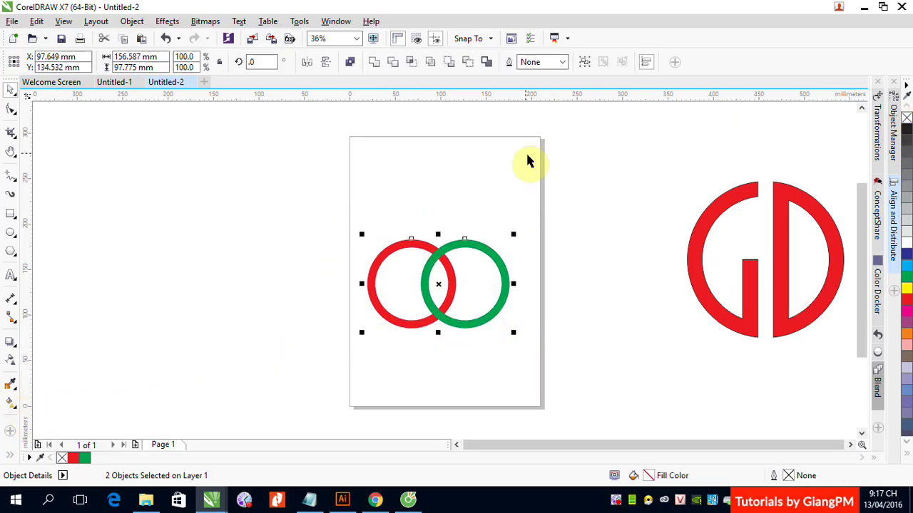
pyautogui.click(625, 193)
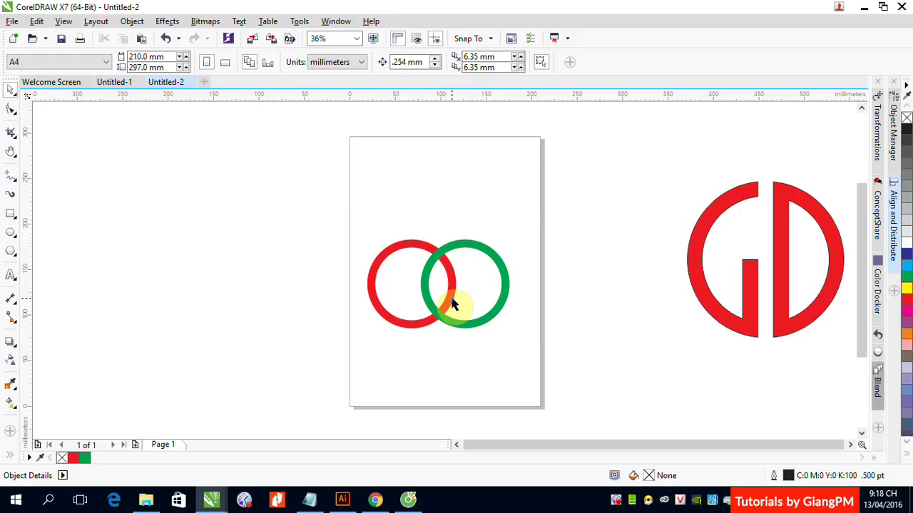
# - Duplicate the red ring in place and draw a rectangle about 141 by 62 mm over its lower half
pyautogui.click(374, 281)
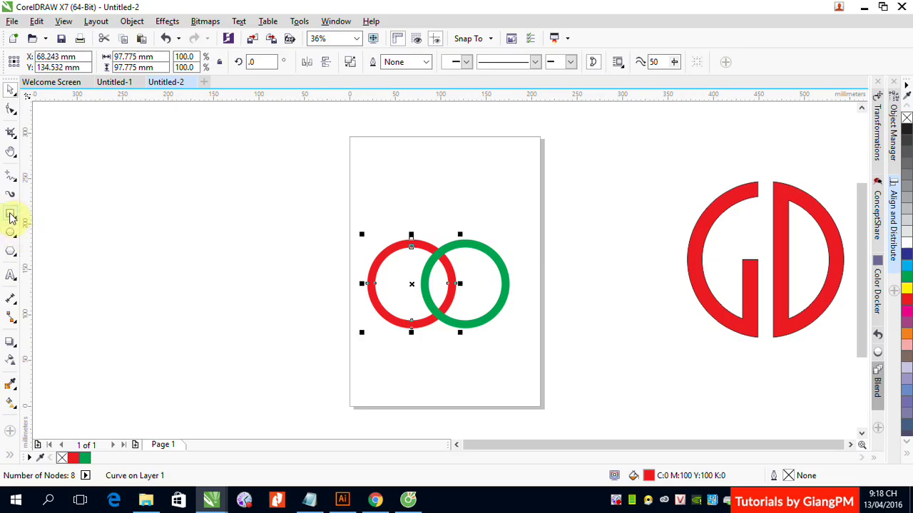
pyautogui.click(277, 278)
pyautogui.click(403, 245)
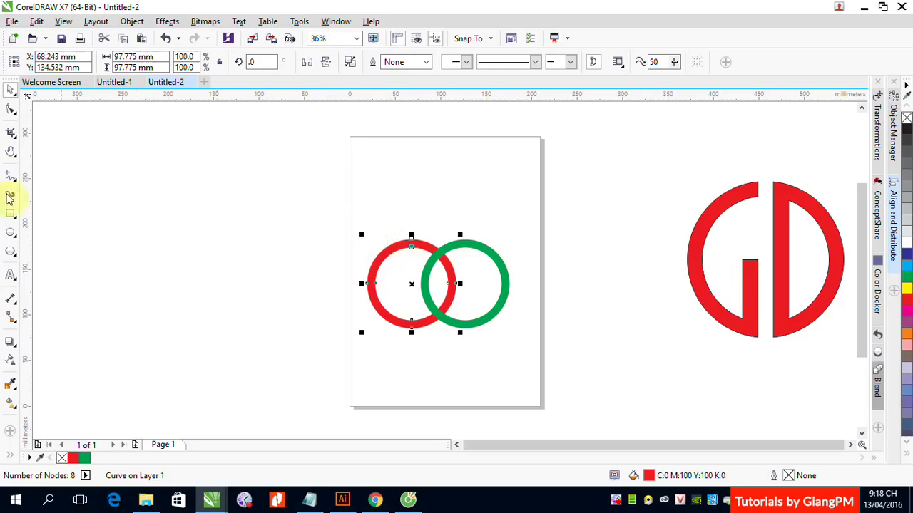
pyautogui.click(10, 213)
pyautogui.moveTo(331, 284); pyautogui.dragTo(469, 348)
pyautogui.click(10, 89)
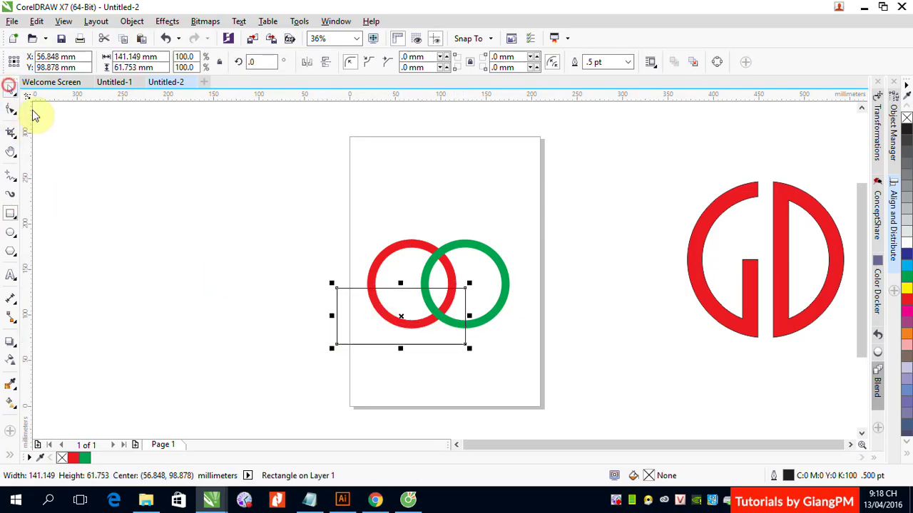
# - Subtract the rectangle from the frontmost red ring with Back Minus Front, keeping only the upper half
pyautogui.keyDown('shift'); pyautogui.click(385, 259); pyautogui.keyUp('shift')
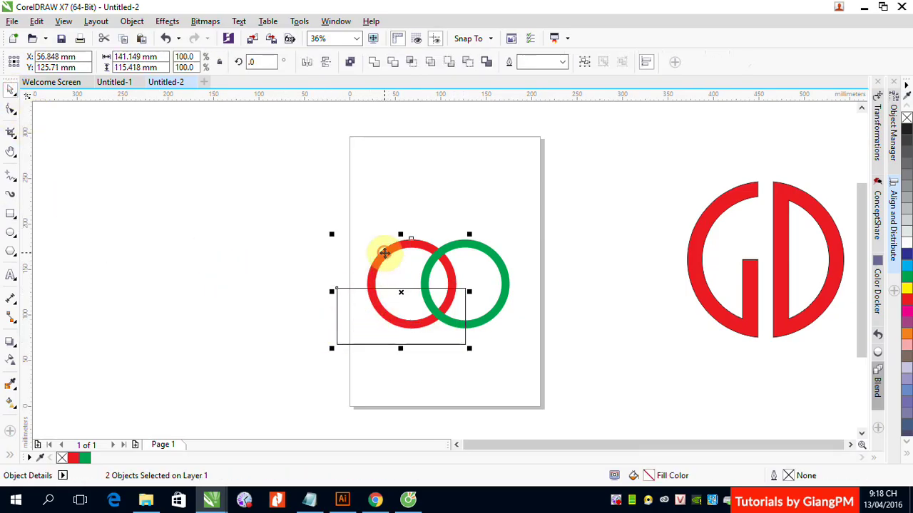
pyautogui.click(465, 62)
pyautogui.click(489, 201)
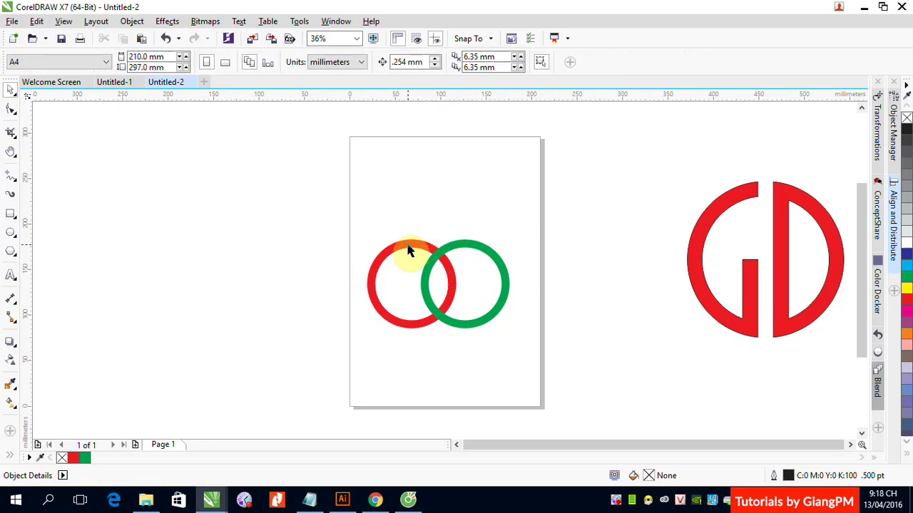
# - Try a yellow fill on the upper half ring and return it to red
pyautogui.click(408, 249)
pyautogui.click(905, 289)
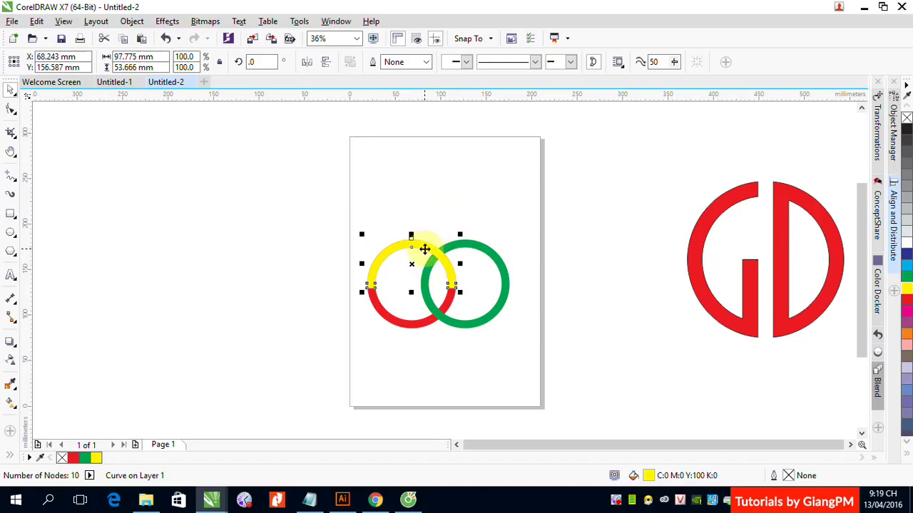
pyautogui.click(904, 302)
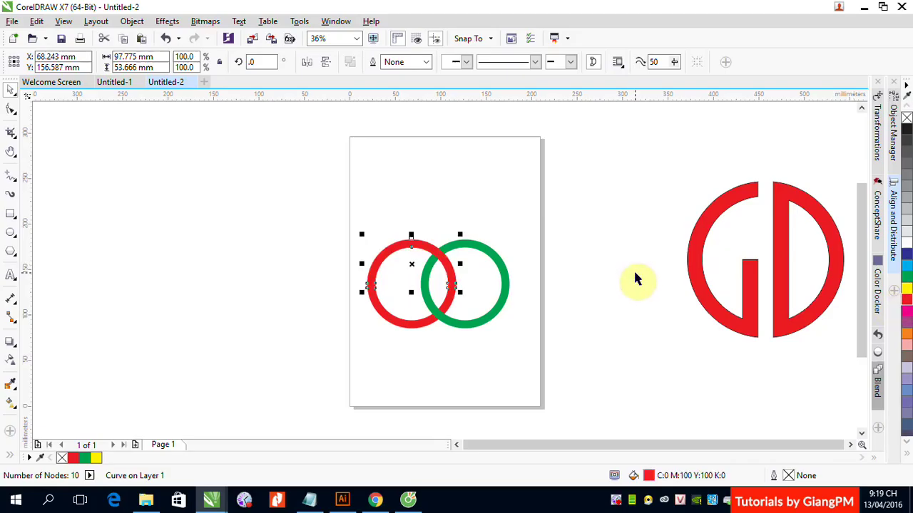
pyautogui.click(634, 271)
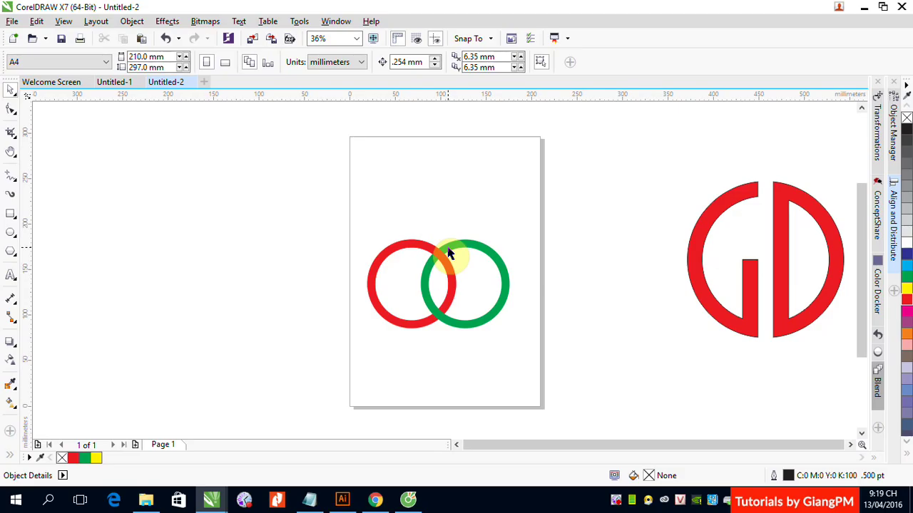
# - Fill the upper half ring yellow
pyautogui.click(413, 242)
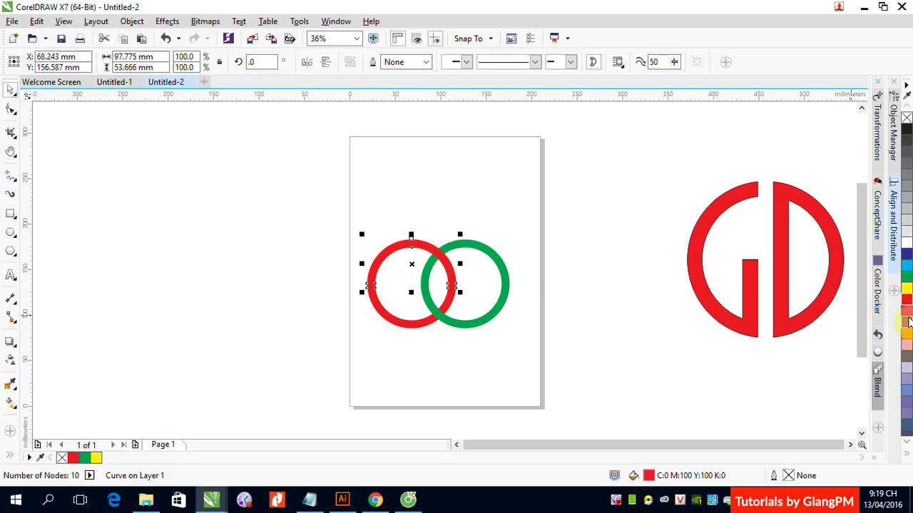
pyautogui.click(906, 289)
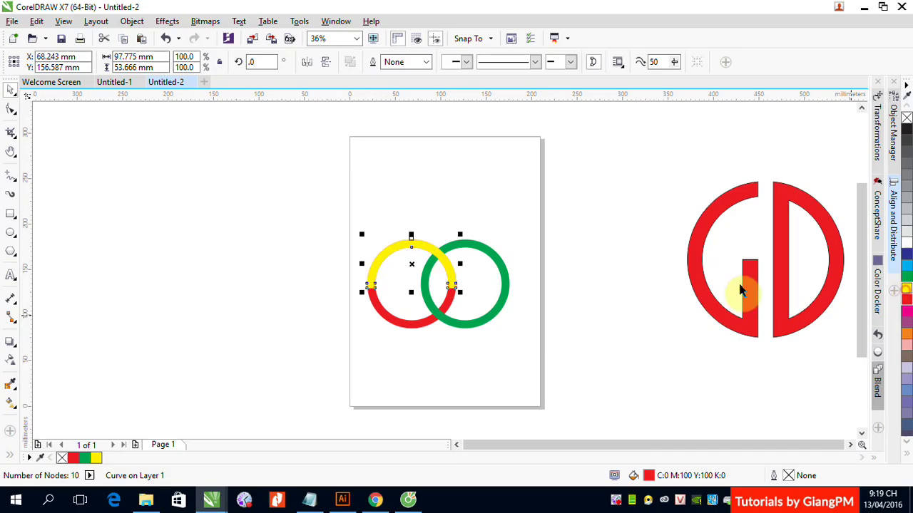
pyautogui.click(542, 359)
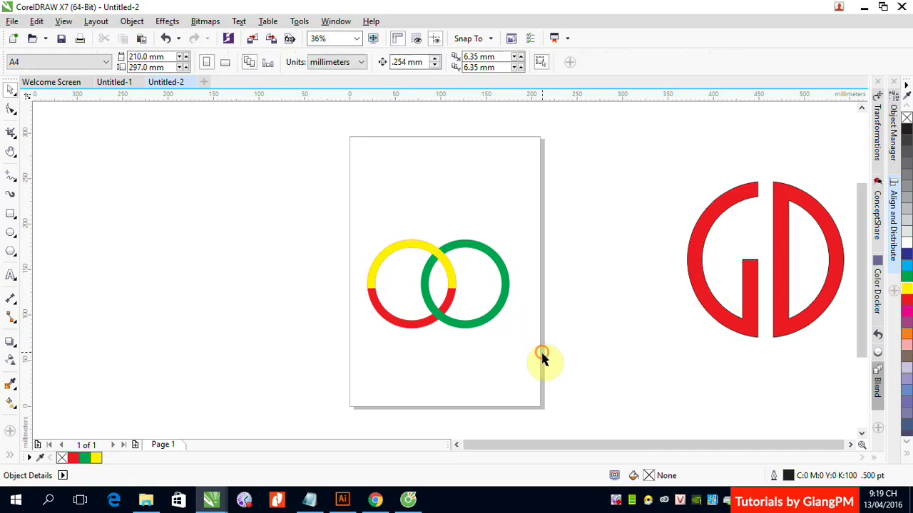
# - Delete the yellow half ring and undo the deletion
pyautogui.click(419, 248)
pyautogui.click(435, 350)
pyautogui.hotkey('ctrl', 'z')
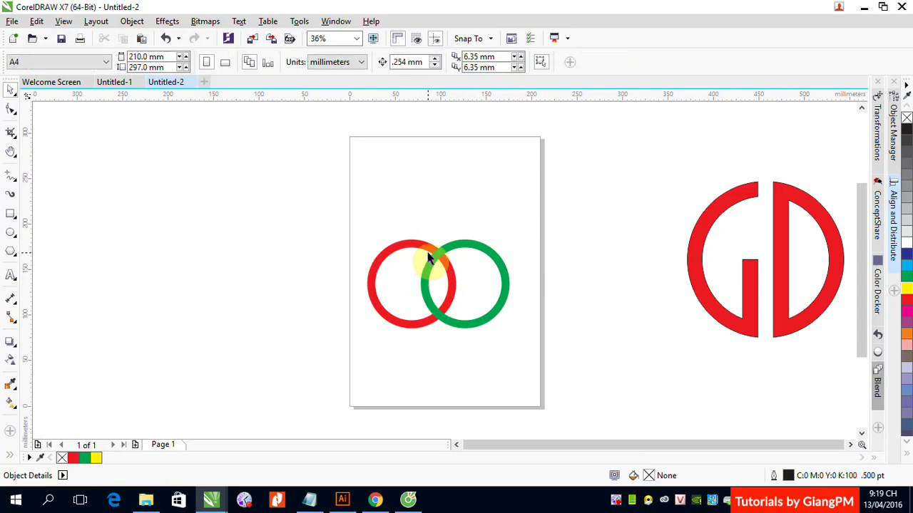
# - Subtract the yellow half ring from the green ring with Back Minus Front
pyautogui.click(429, 258)
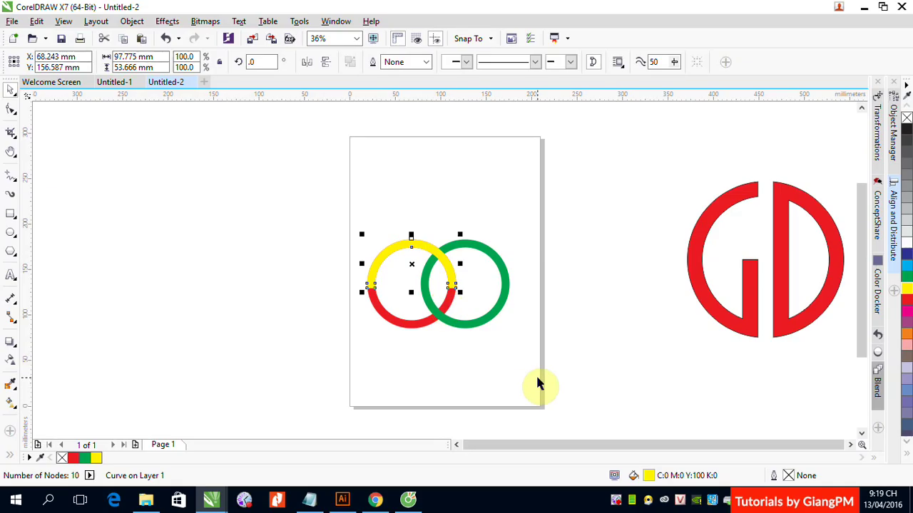
pyautogui.keyDown('shift'); pyautogui.click(473, 249); pyautogui.keyUp('shift')
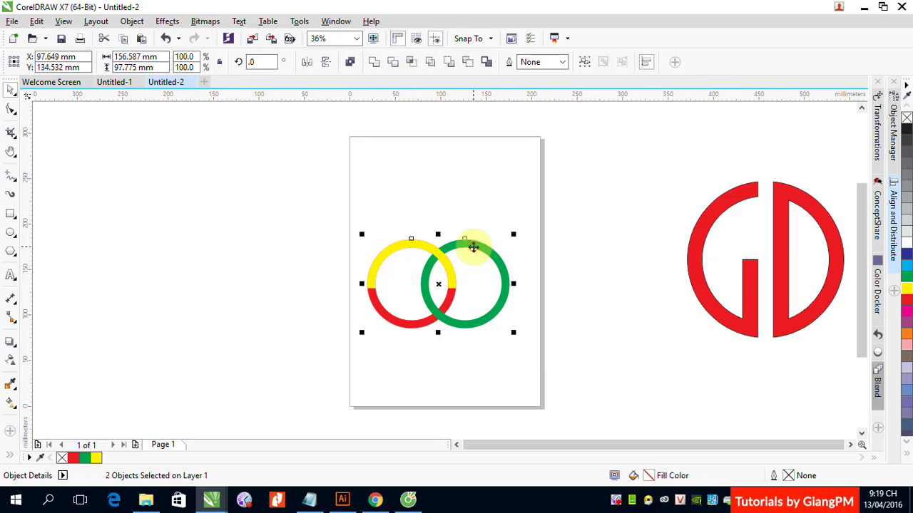
pyautogui.click(466, 62)
pyautogui.click(583, 221)
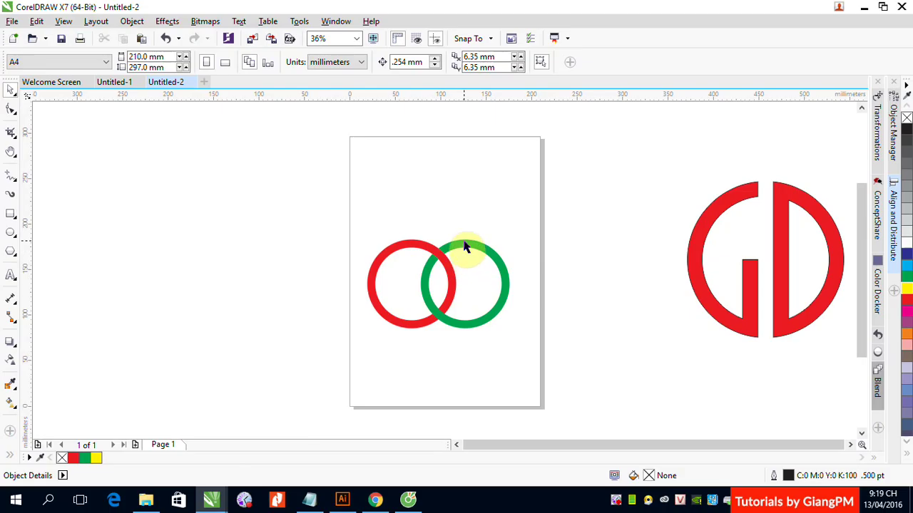
# - Move the green ring aside to expose its cut, and undo back to the two whole overlapping rings
pyautogui.moveTo(465, 241); pyautogui.dragTo(491, 250)
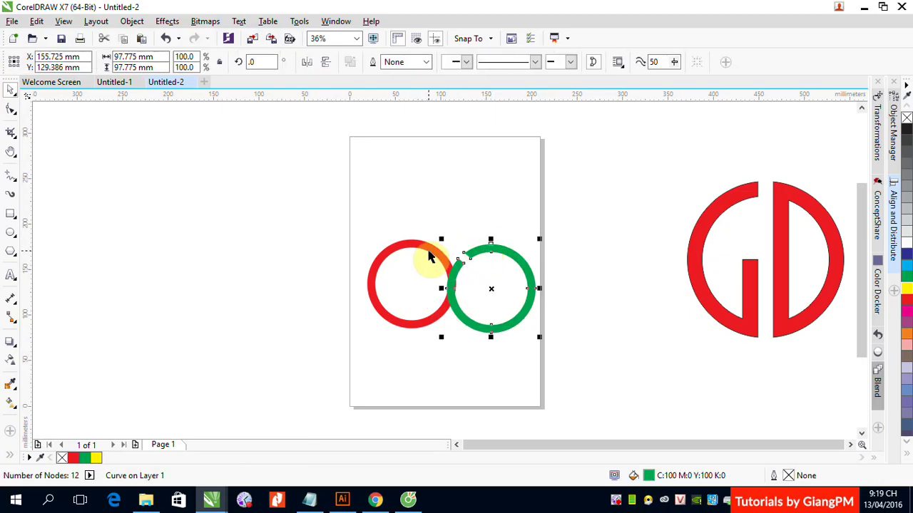
pyautogui.hotkey('ctrl', 'z')
pyautogui.click(584, 247)
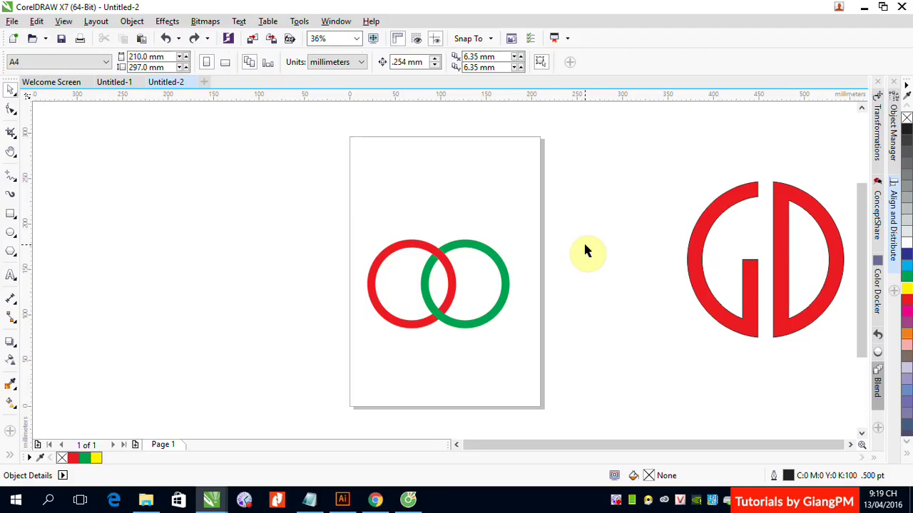
# - Intersect the red and green rings to create an object from their overlapping areas
pyautogui.click(464, 250)
pyautogui.click(432, 209)
pyautogui.moveTo(348, 213); pyautogui.dragTo(546, 374)
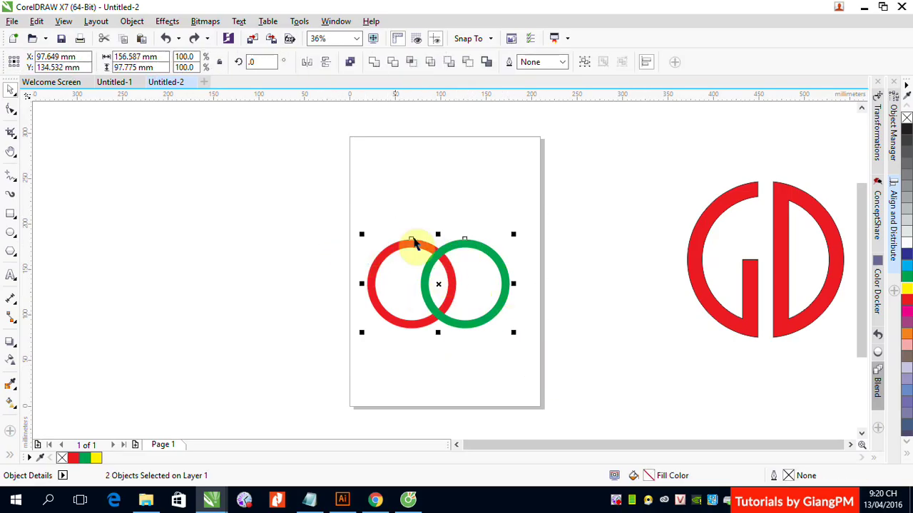
pyautogui.click(389, 212)
pyautogui.click(383, 255)
pyautogui.keyDown('shift'); pyautogui.click(476, 248); pyautogui.keyUp('shift')
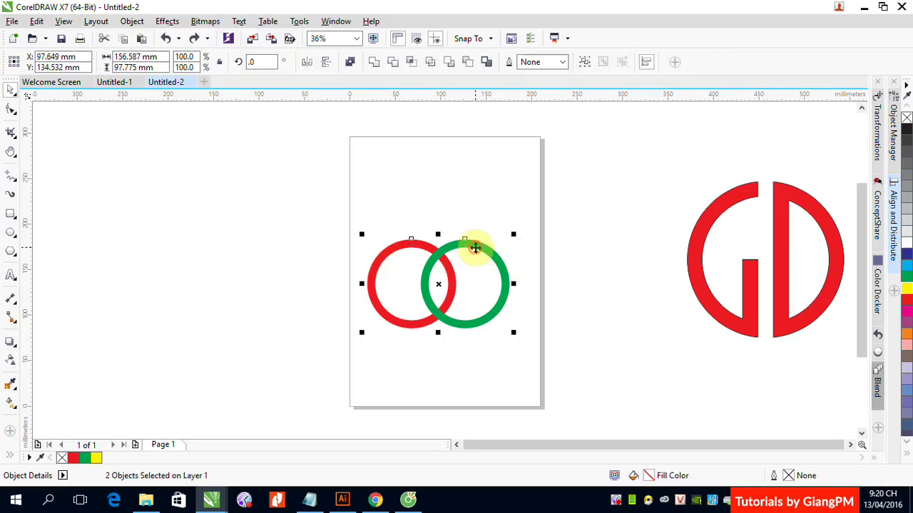
pyautogui.click(410, 65)
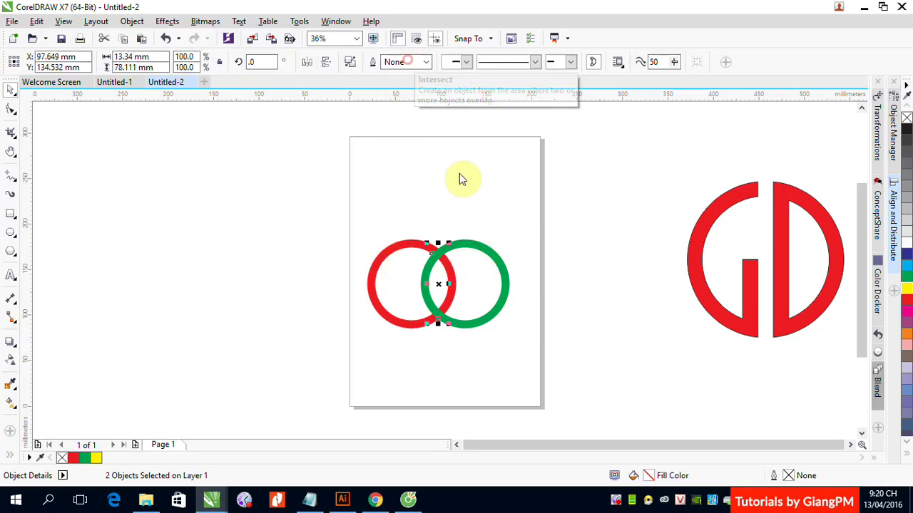
# - Fill the ring overlap object yellow and break it apart into separate pieces
pyautogui.moveTo(907, 289); pyautogui.dragTo(432, 324)
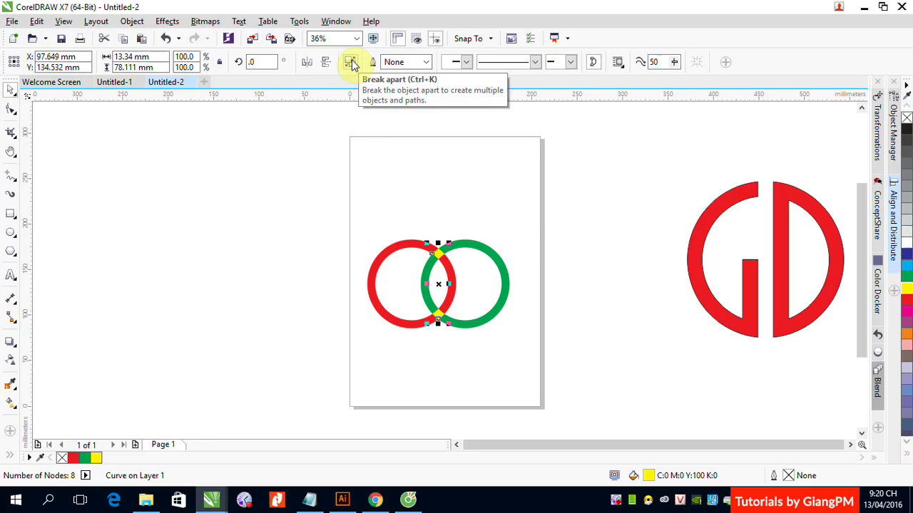
pyautogui.click(343, 176)
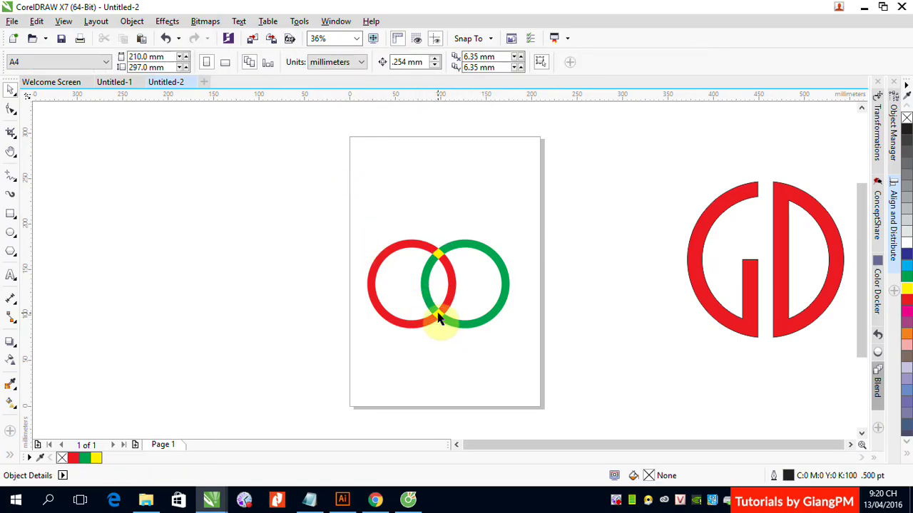
# - Delete the lower overlap piece and fill the upper one red so the rings interlock
pyautogui.moveTo(439, 318); pyautogui.dragTo(442, 250)
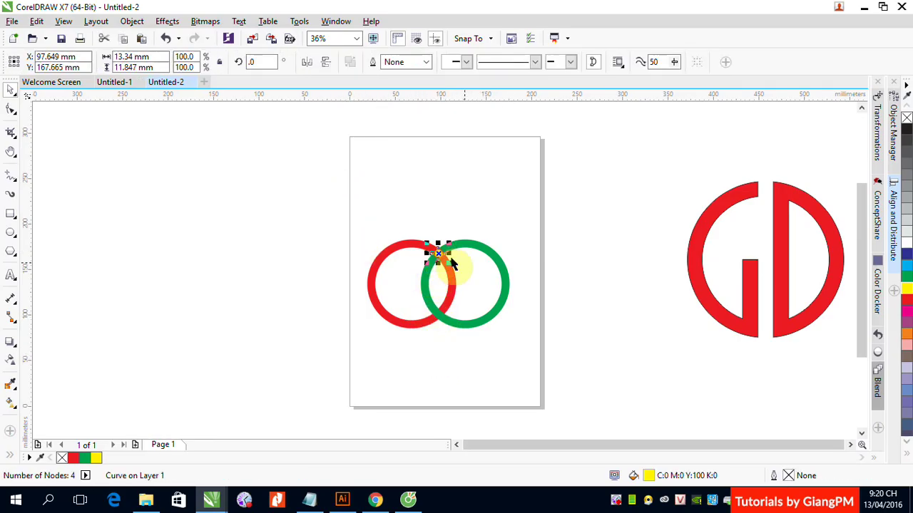
pyautogui.click(577, 379)
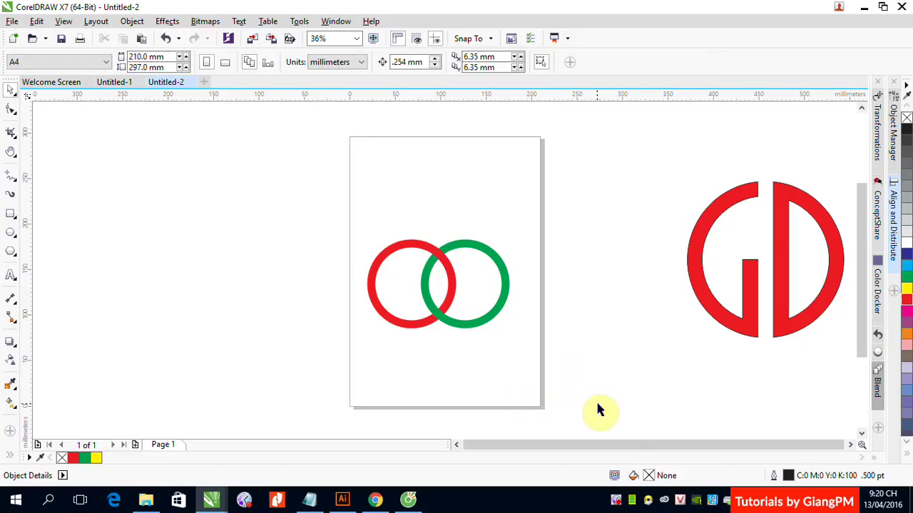
# - Move the interlocking rings together with the overlap piece off the page, below the GD monogram
pyautogui.hotkey('ctrl', 'a')
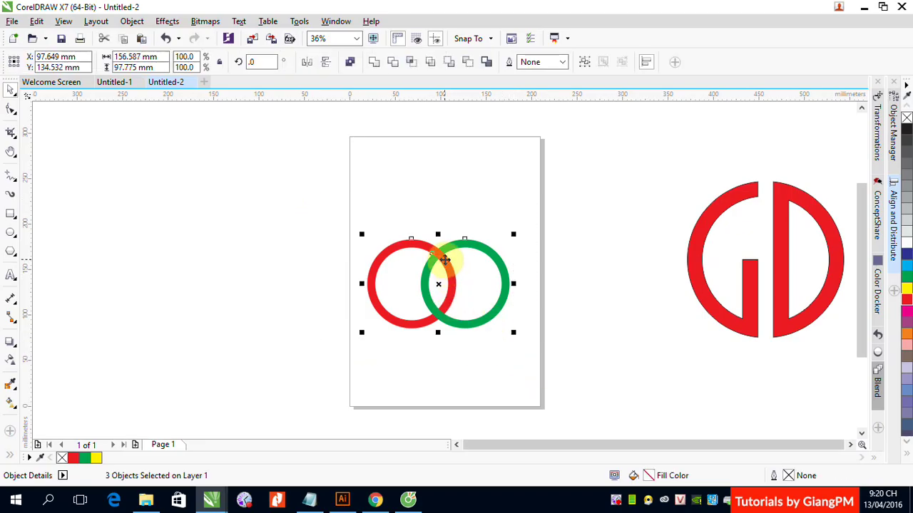
pyautogui.moveTo(444, 257); pyautogui.dragTo(689, 362)
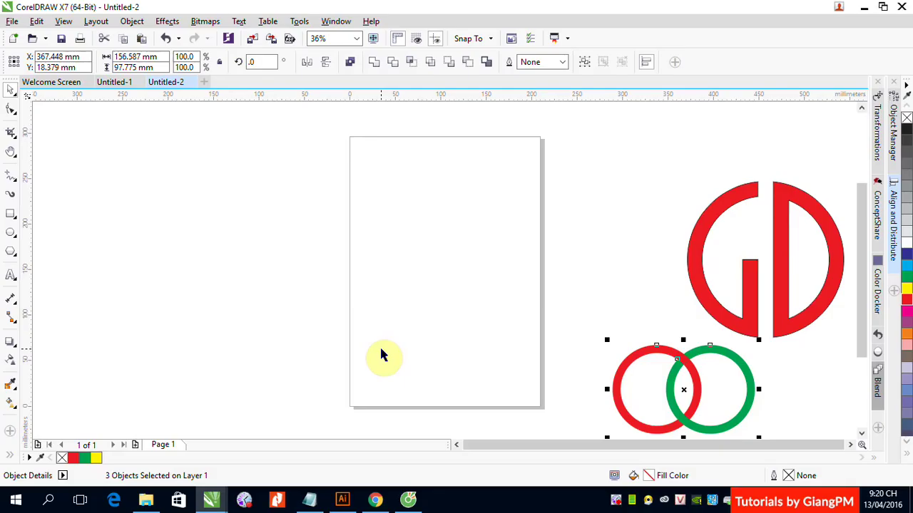
# - Draw a circle about 185 mm in diameter and centre it roughly across the width of the empty page
pyautogui.click(10, 233)
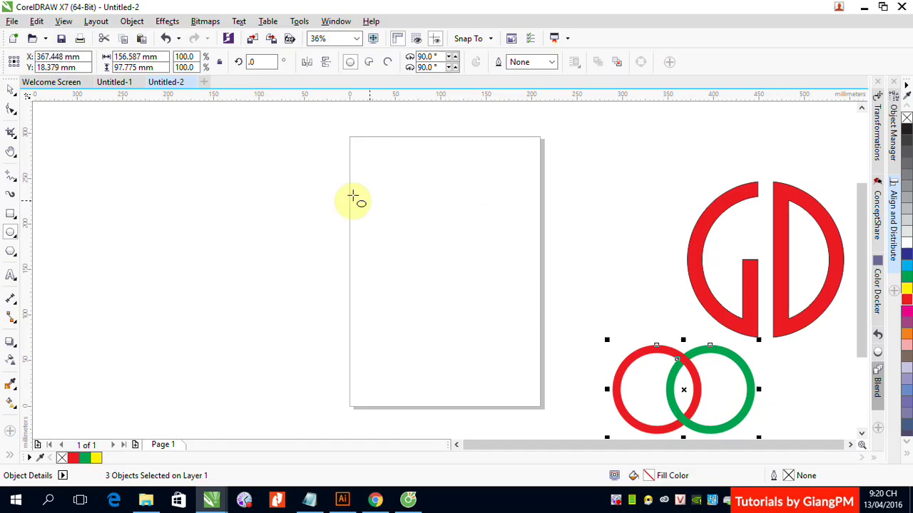
pyautogui.moveTo(354, 197); pyautogui.dragTo(389, 250)
pyautogui.moveTo(420, 287); pyautogui.dragTo(529, 385)
pyautogui.click(12, 89)
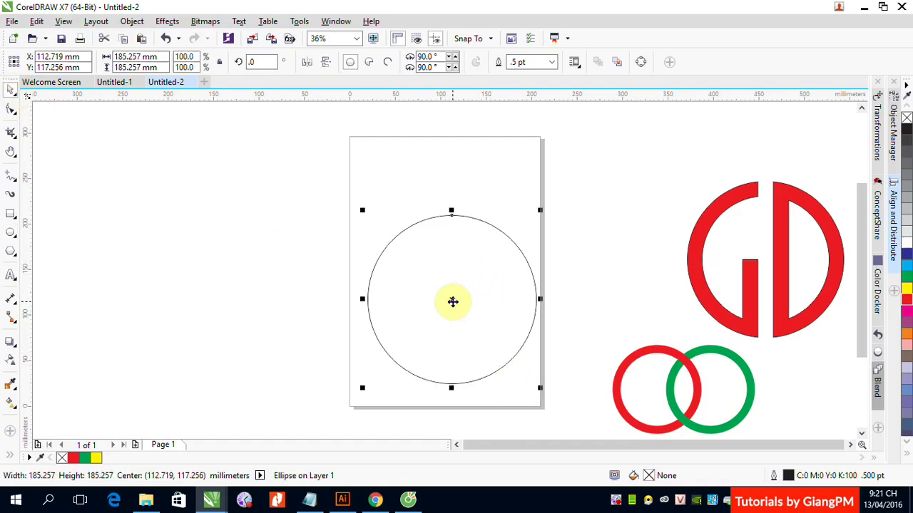
pyautogui.moveTo(451, 300); pyautogui.dragTo(444, 285)
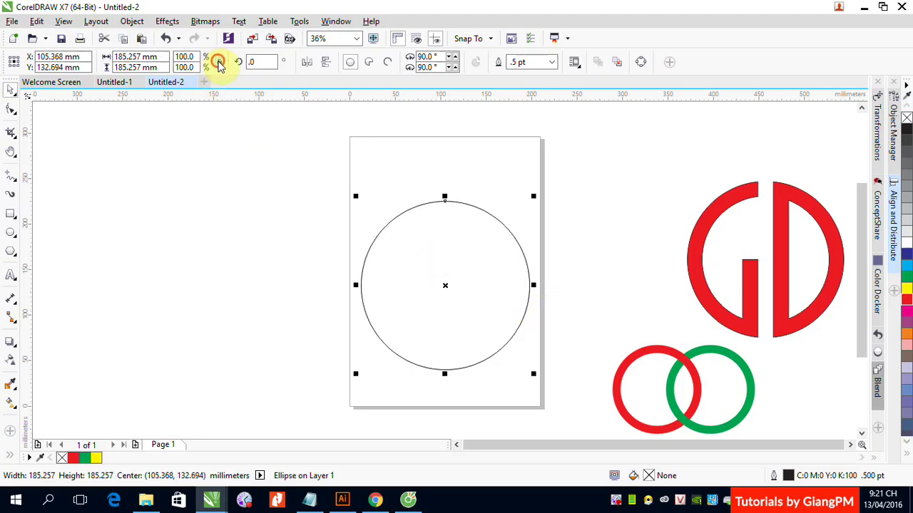
# - Add a concentric copy of the large circle scaled to 50 percent
pyautogui.doubleClick(187, 58)
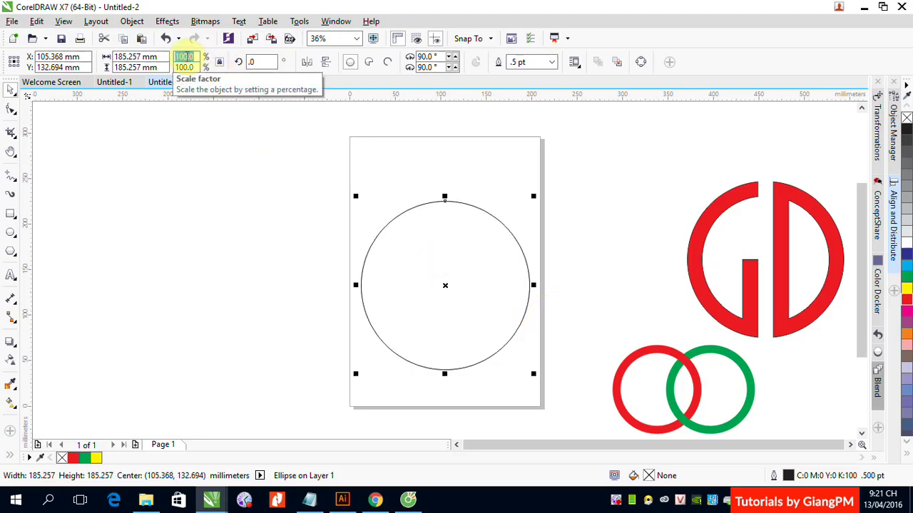
pyautogui.write('25')
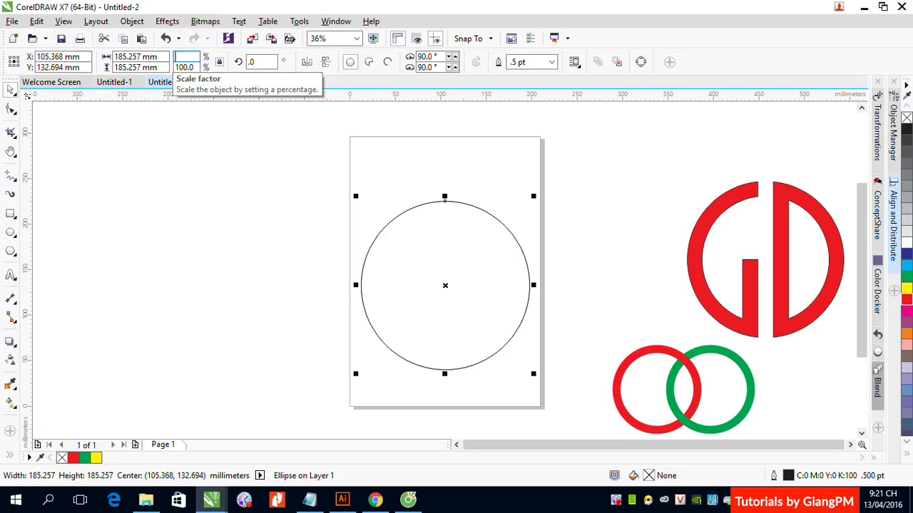
pyautogui.write('0')
pyautogui.press('Return')
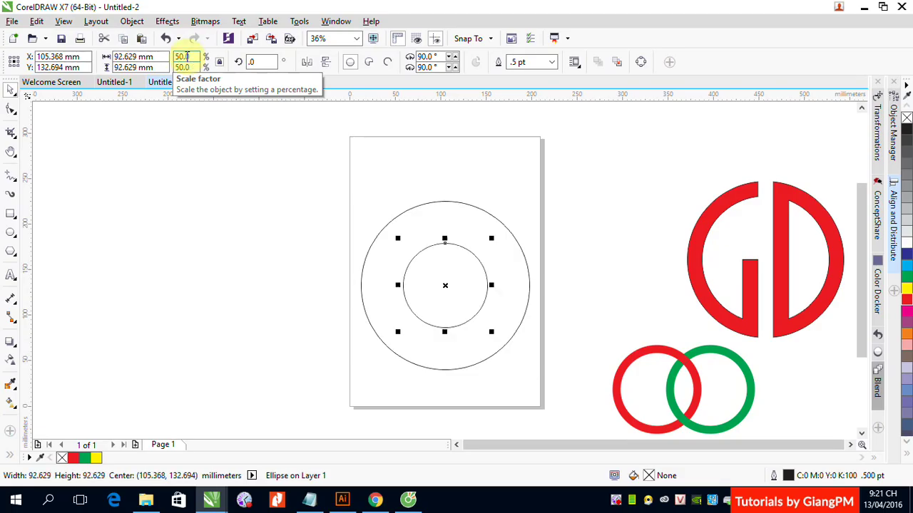
# - Align the small circle with the top edge of the large circle and select the small circle alone
pyautogui.keyDown('shift'); pyautogui.click(435, 203); pyautogui.keyUp('shift')
pyautogui.press('t')
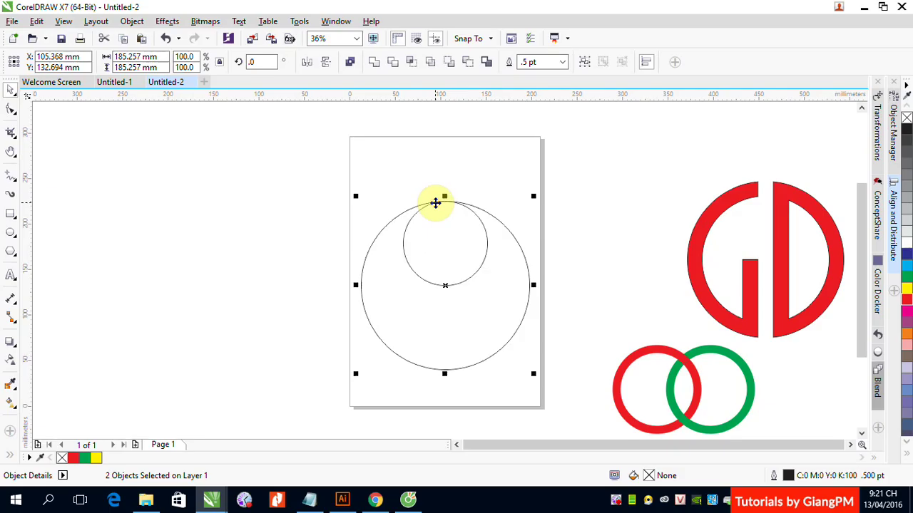
pyautogui.click(685, 191)
pyautogui.click(490, 243)
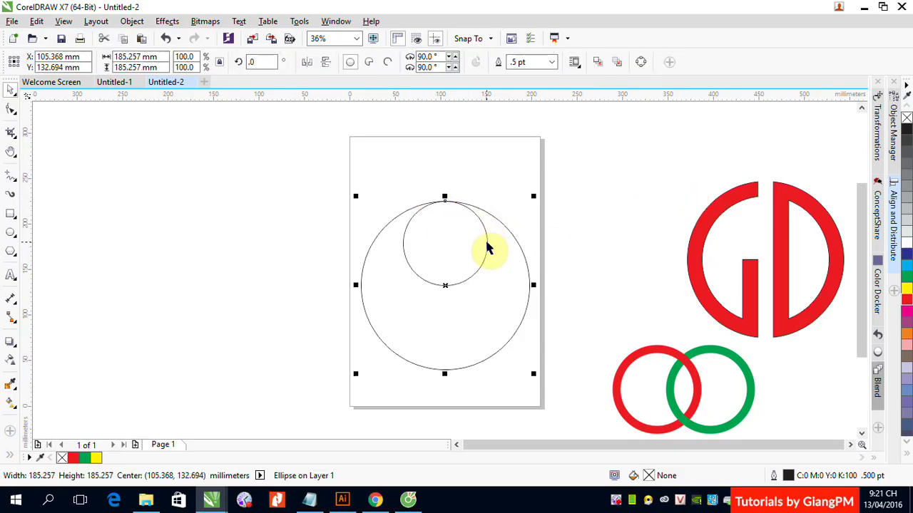
pyautogui.click(488, 246)
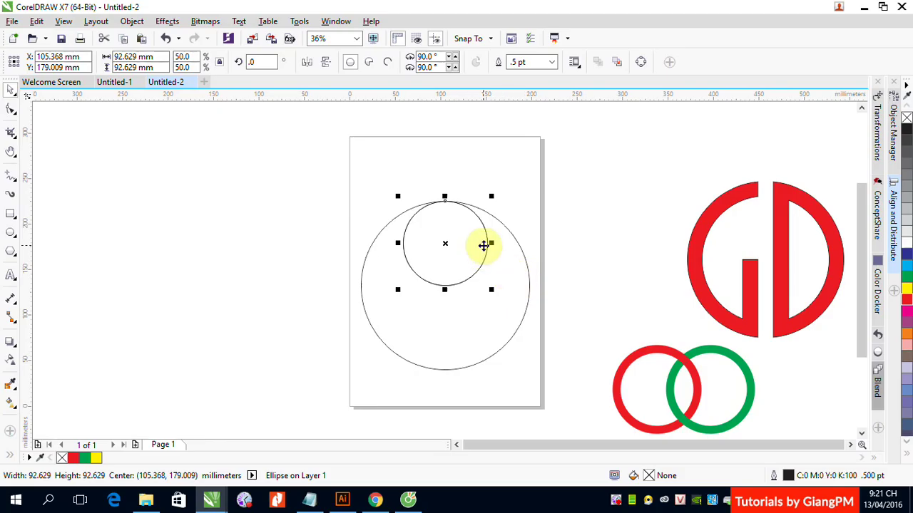
# - Add a duplicate of the small circle aligned with the bottom edge of the large circle
pyautogui.keyDown('shift'); pyautogui.click(529, 284); pyautogui.keyUp('shift')
pyautogui.press('b')
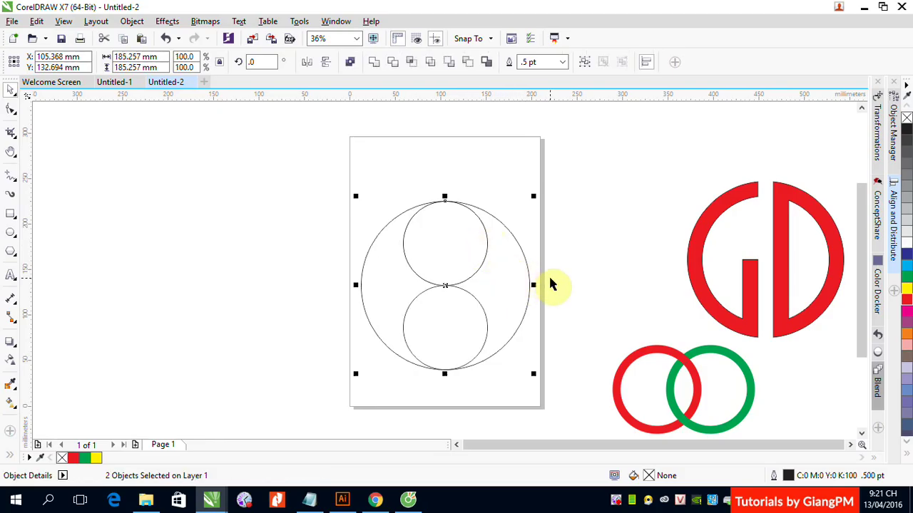
pyautogui.click(497, 244)
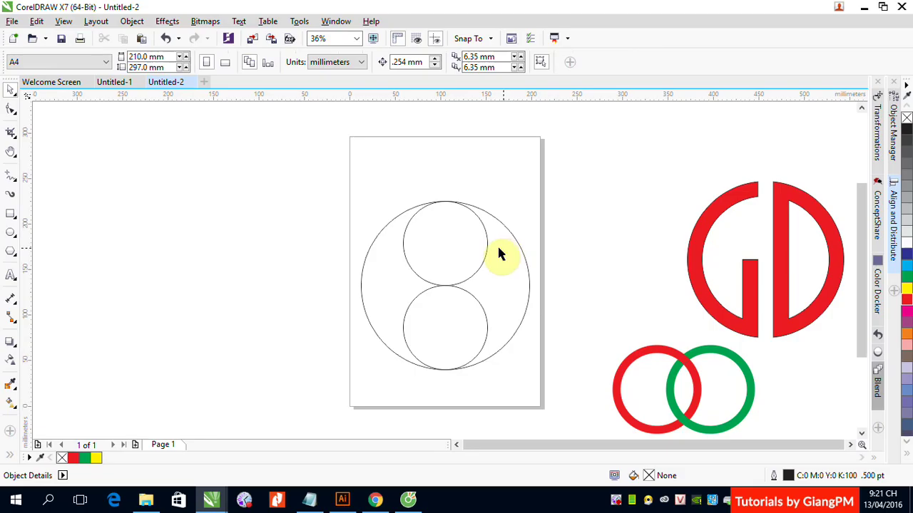
pyautogui.click(489, 250)
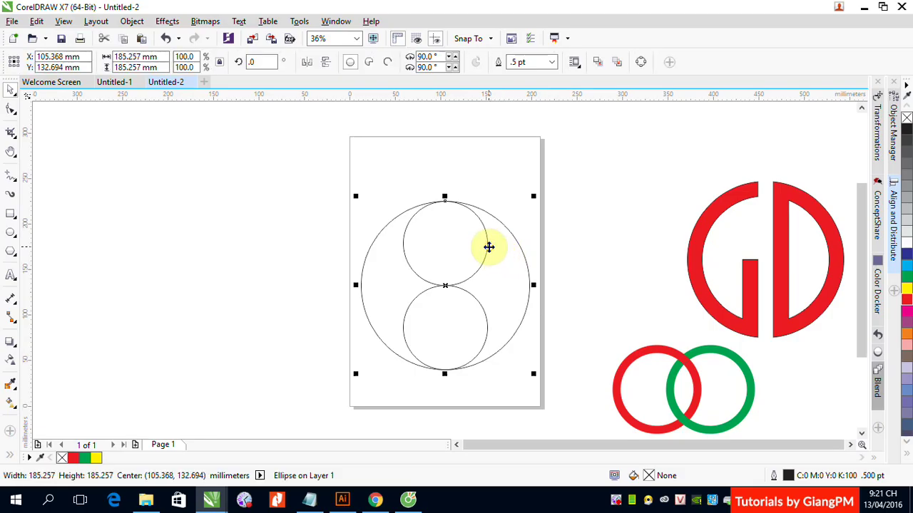
pyautogui.click(522, 163)
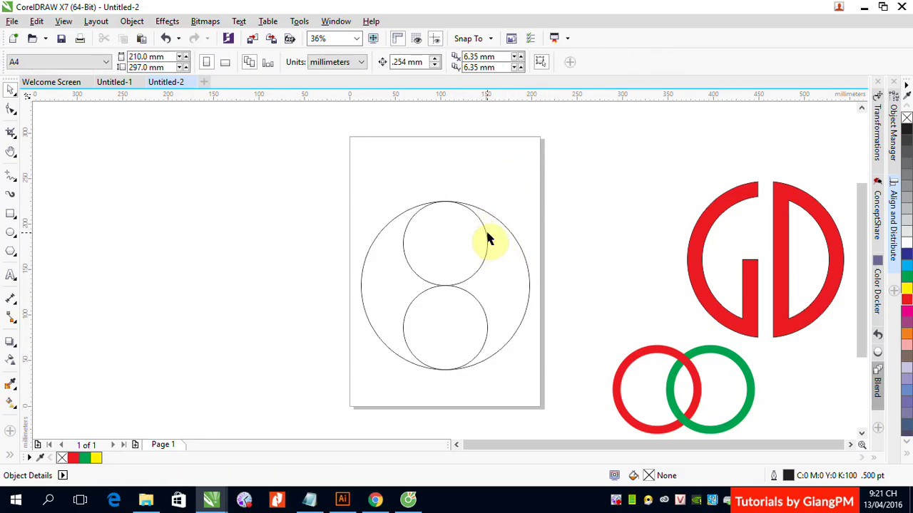
# - Add a concentric copy inside the upper small circle with its scale factor set to 25 percent
pyautogui.click(485, 236)
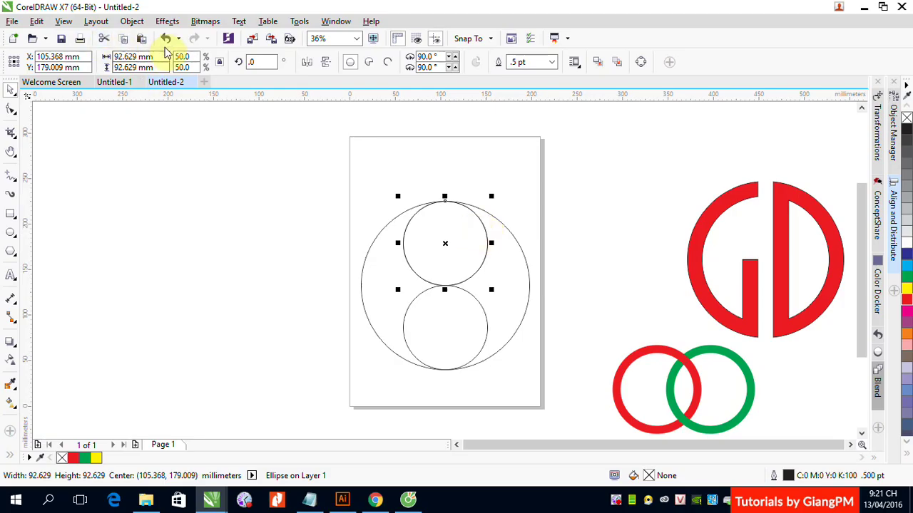
pyautogui.click(182, 57)
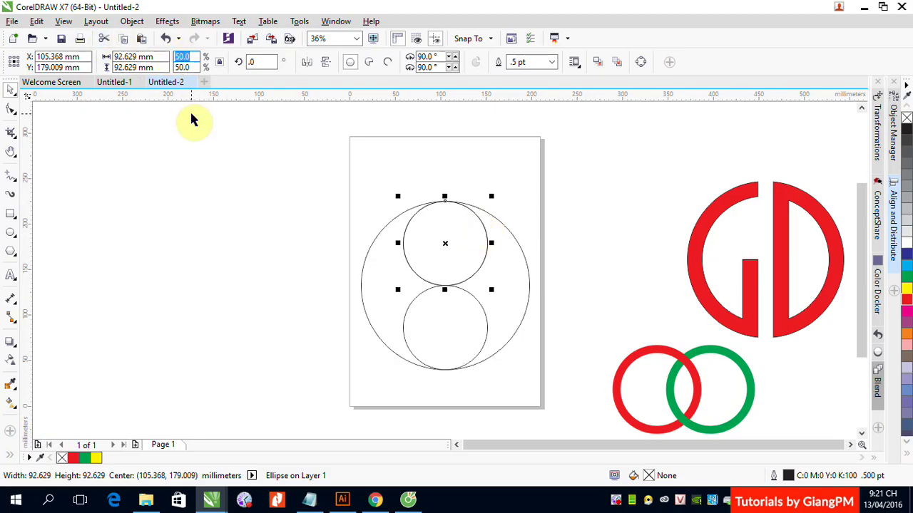
pyautogui.write('25')
pyautogui.press('Return')
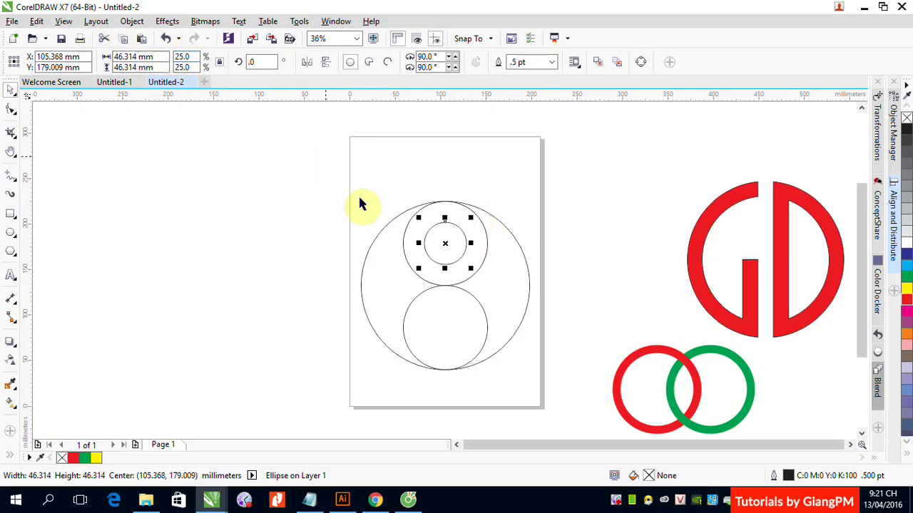
pyautogui.click(596, 249)
# - Add a concentric copy inside the lower small circle with its scale factor set to 25 percent
pyautogui.click(478, 304)
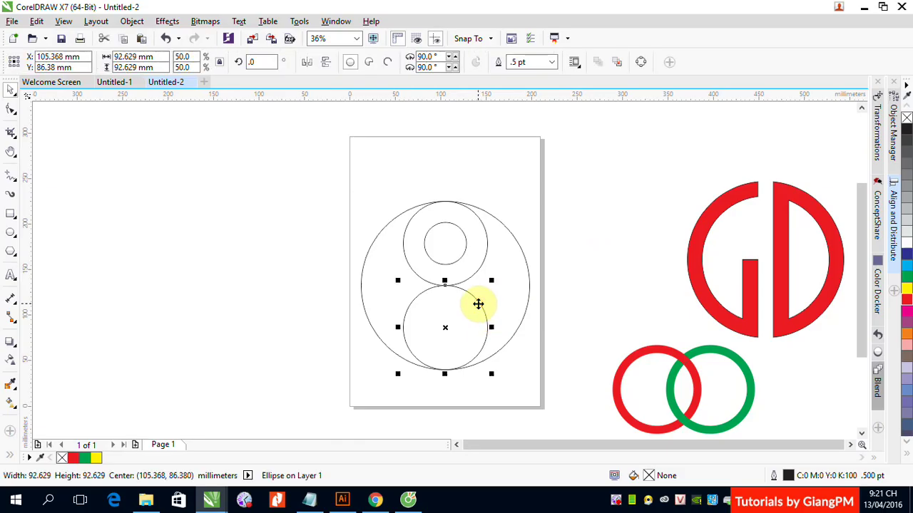
pyautogui.click(182, 56)
pyautogui.write('25')
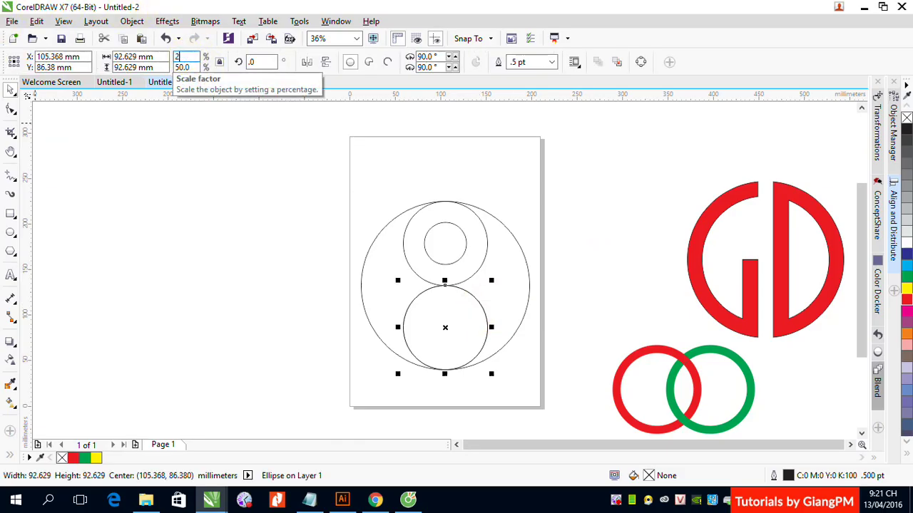
pyautogui.press('Return')
pyautogui.click(568, 206)
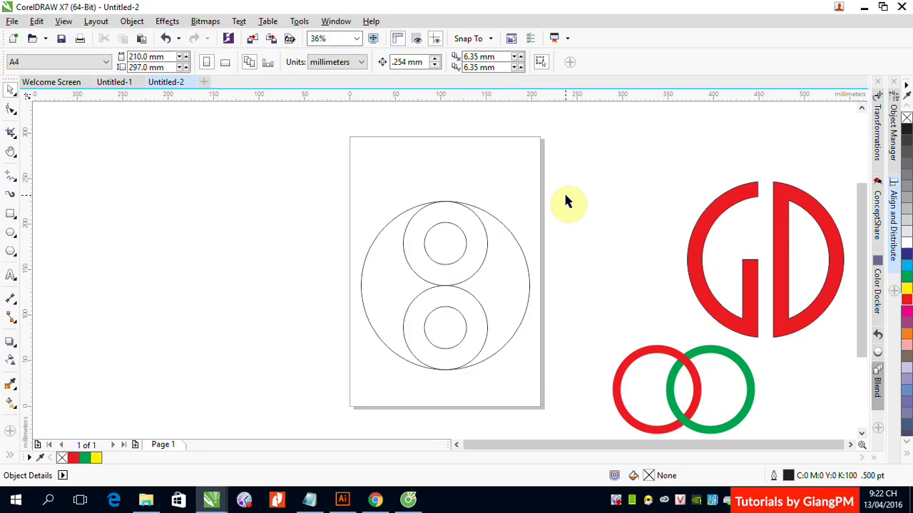
# - Draw a tall rectangle about 101 mm wide and 225 mm high over the page's left edge, beside the large circle
pyautogui.click(504, 230)
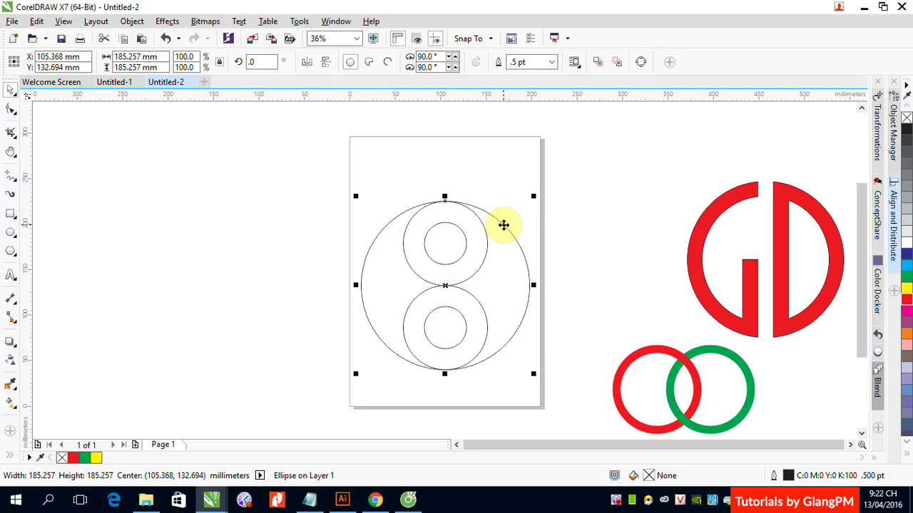
pyautogui.click(88, 211)
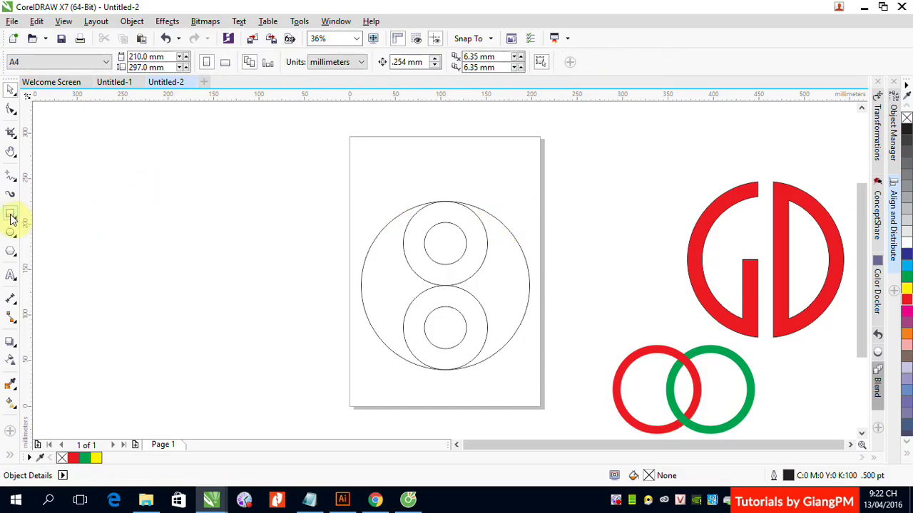
pyautogui.click(11, 215)
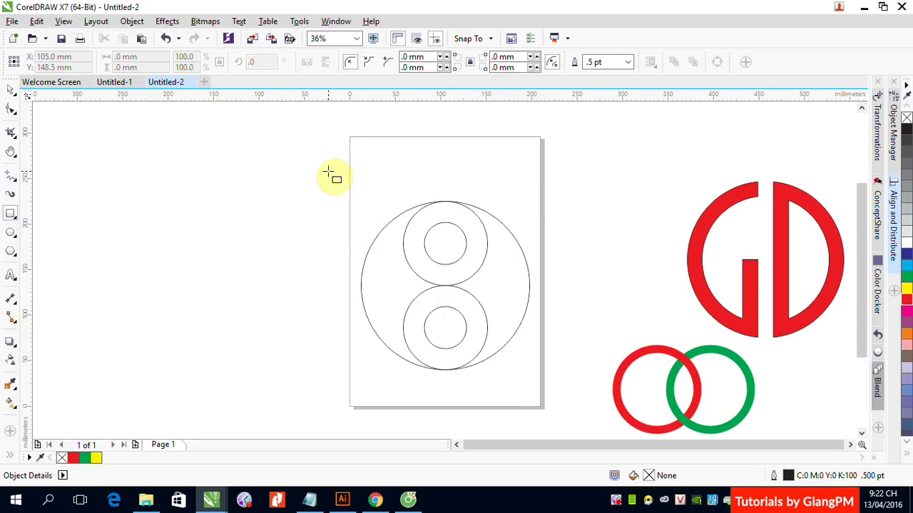
pyautogui.moveTo(271, 167); pyautogui.dragTo(364, 371)
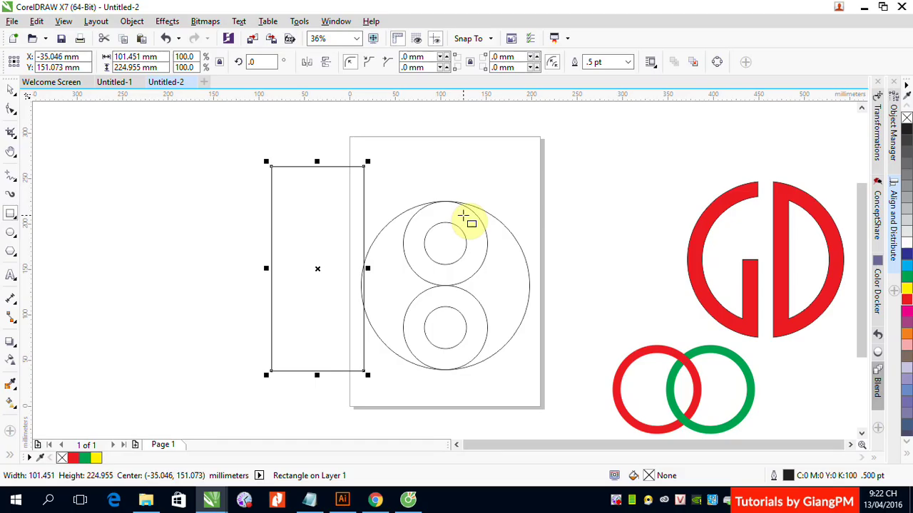
pyautogui.click(13, 91)
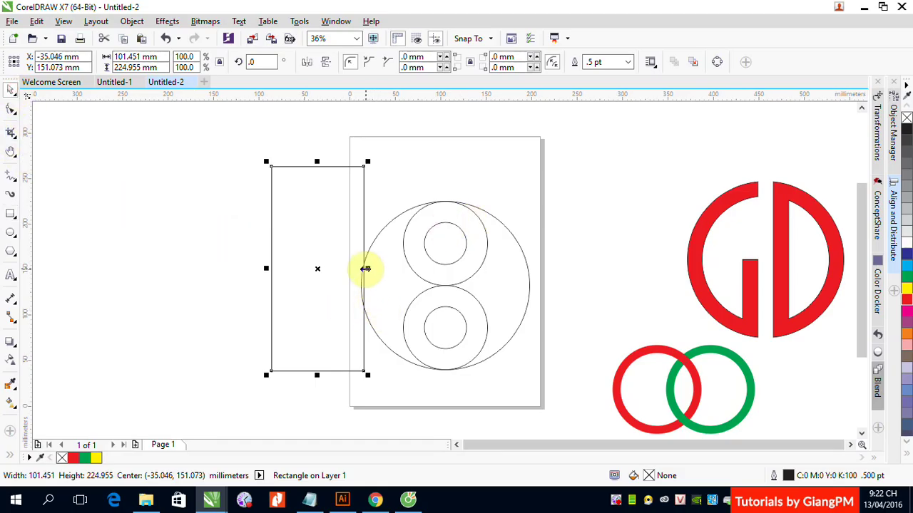
# - Add a mirrored copy of the rectangle adjoining its left side and group the two rectangles
pyautogui.moveTo(366, 268); pyautogui.dragTo(222, 263)
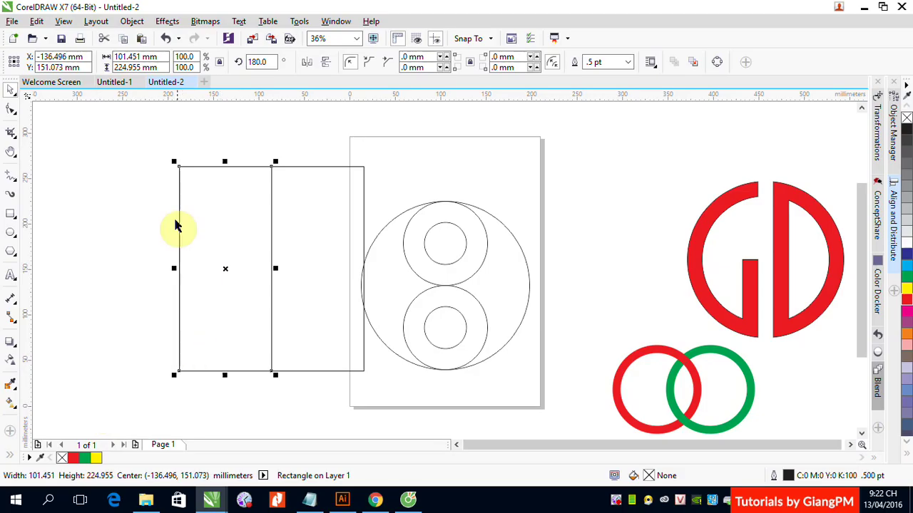
pyautogui.moveTo(150, 137); pyautogui.dragTo(289, 377)
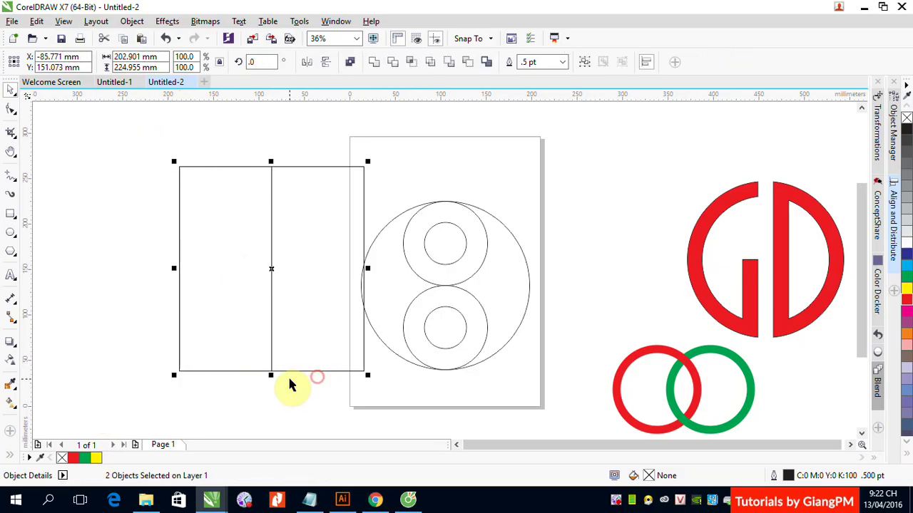
pyautogui.hotkey('ctrl', 'g')
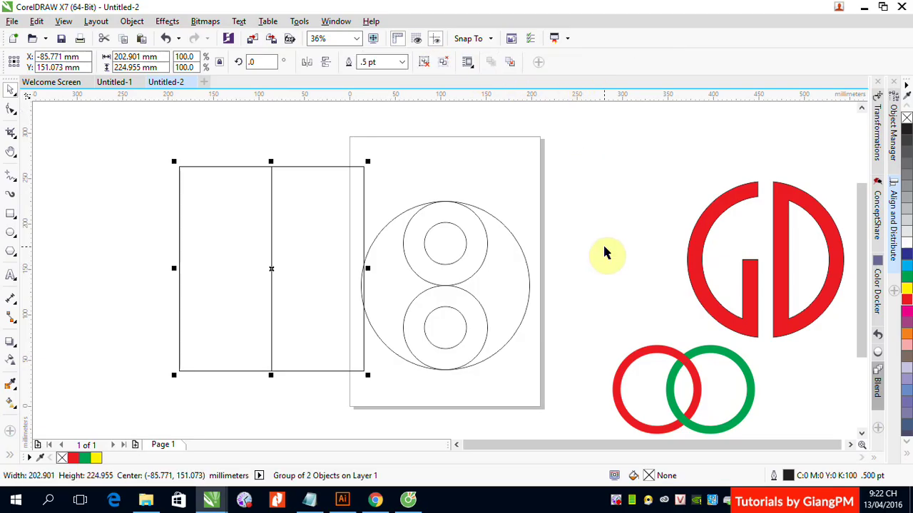
# - Align the rectangle group with the large circle by their horizontal and vertical centres
pyautogui.keyDown('shift'); pyautogui.click(501, 224); pyautogui.keyUp('shift')
pyautogui.press('c')
pyautogui.press('e')
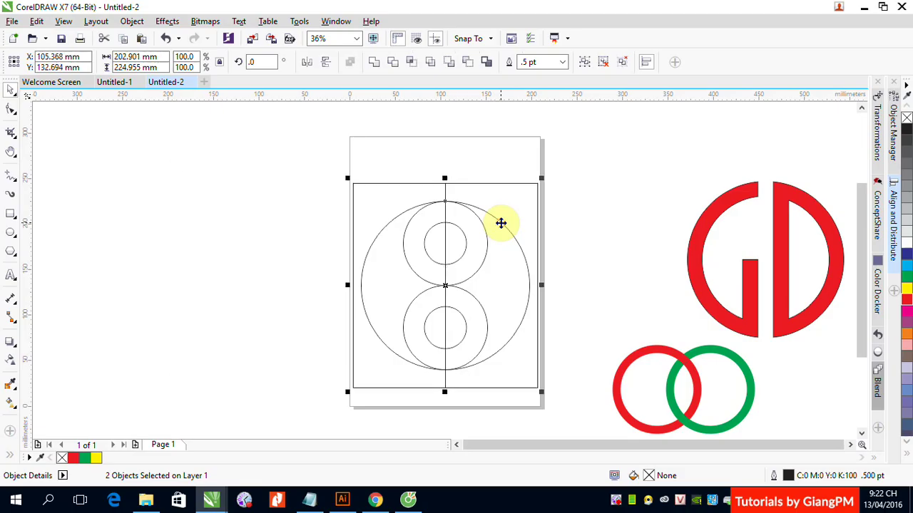
pyautogui.click(612, 196)
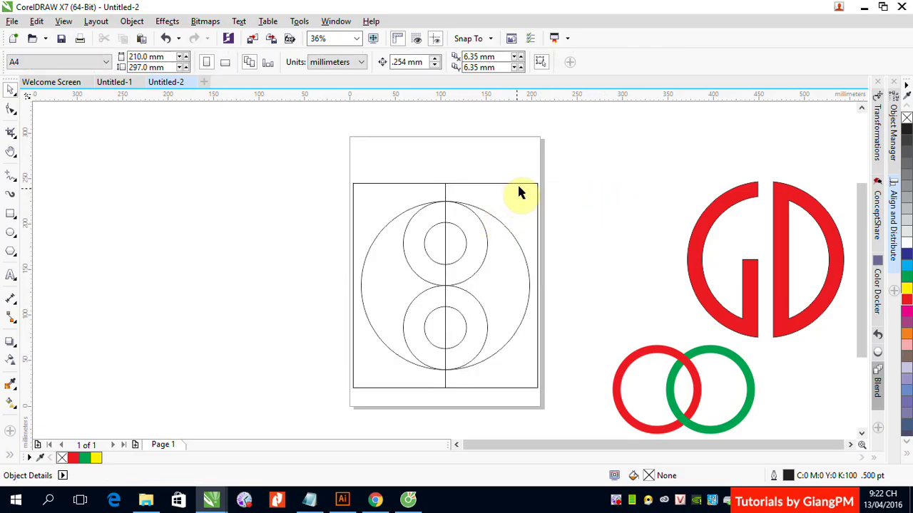
# - Ungroup the two rectangles and delete the one covering the right half of the large circle
pyautogui.click(519, 185)
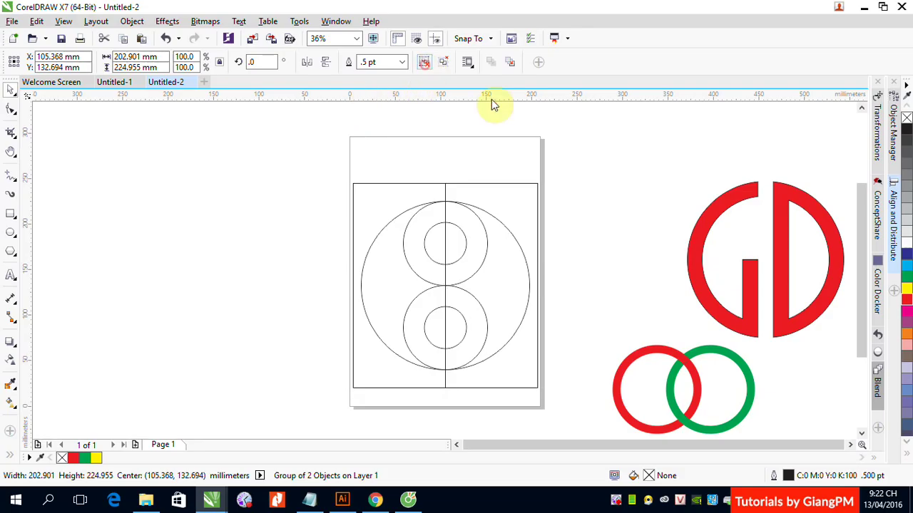
pyautogui.click(635, 154)
pyautogui.click(529, 184)
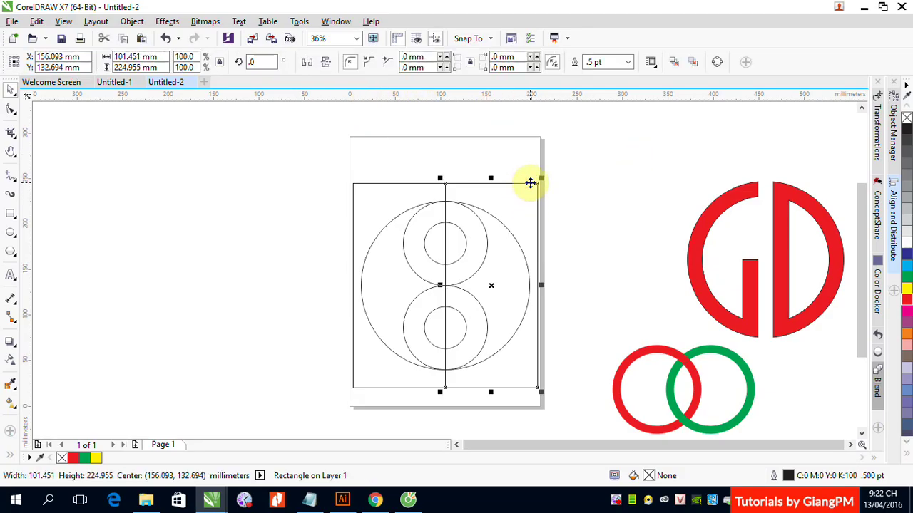
pyautogui.hotkey('ctrl', 'r')
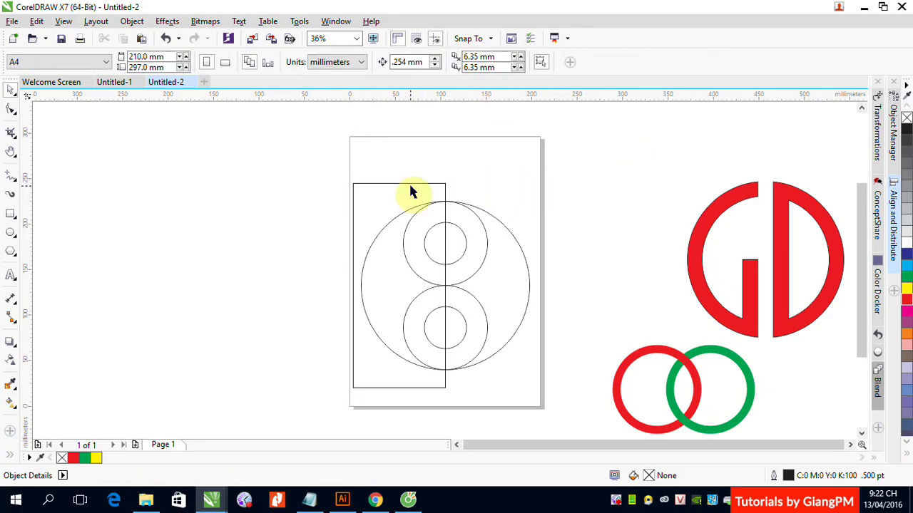
# - Subtract the remaining rectangle from the large circle with Back Minus Front, keeping only the circle's right half
pyautogui.keyDown('shift'); pyautogui.click(515, 242); pyautogui.keyUp('shift')
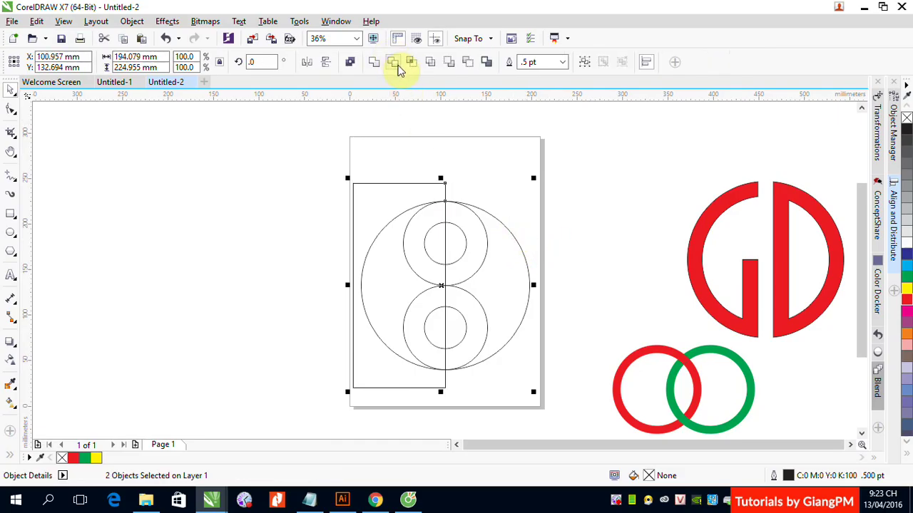
pyautogui.click(461, 62)
pyautogui.click(542, 184)
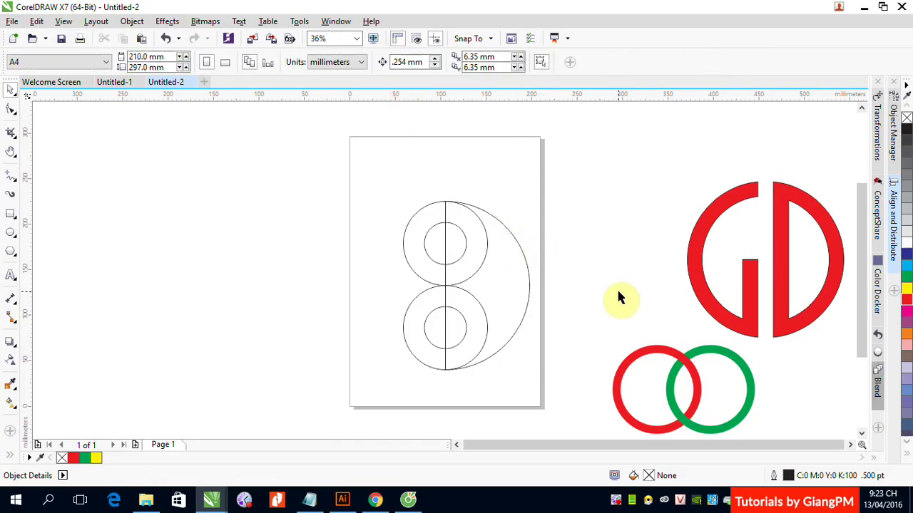
# - Subtract the lower medium circle from the large half circle with Back Minus Front
pyautogui.click(410, 312)
pyautogui.keyDown('shift'); pyautogui.click(522, 252); pyautogui.keyUp('shift')
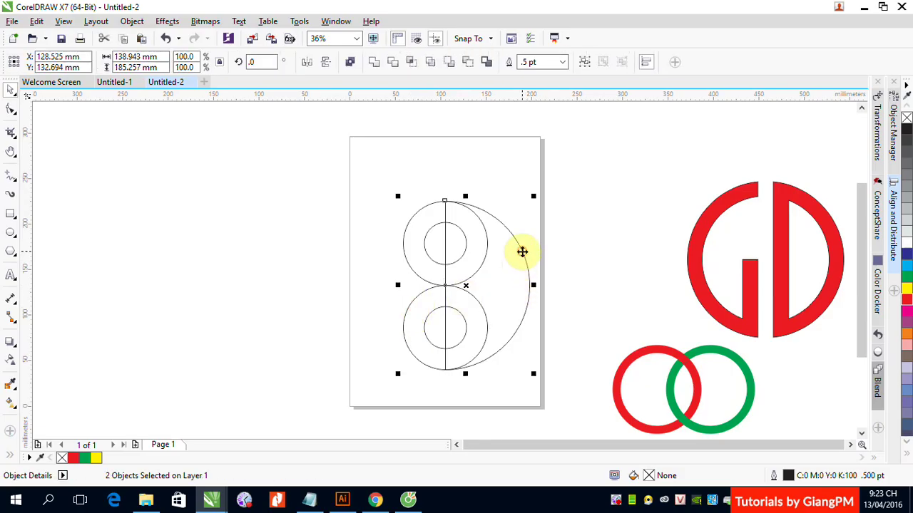
pyautogui.click(467, 62)
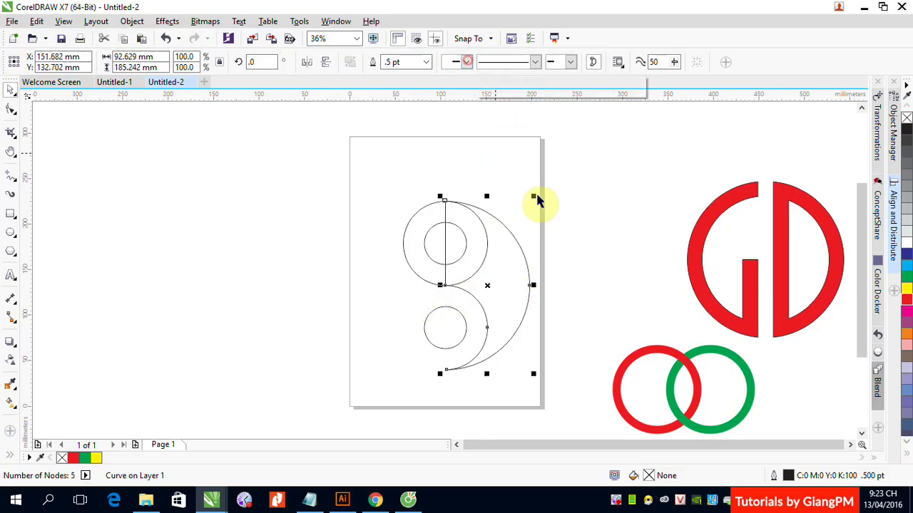
pyautogui.click(537, 201)
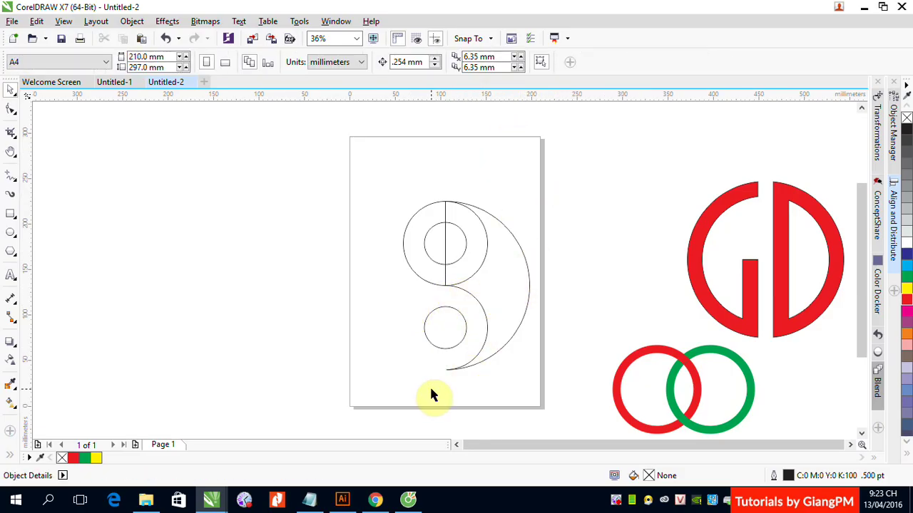
# - Weld the upper medium circle to the cut half circle to form a single teardrop shape
pyautogui.click(417, 279)
pyautogui.keyDown('shift'); pyautogui.click(526, 260); pyautogui.keyUp('shift')
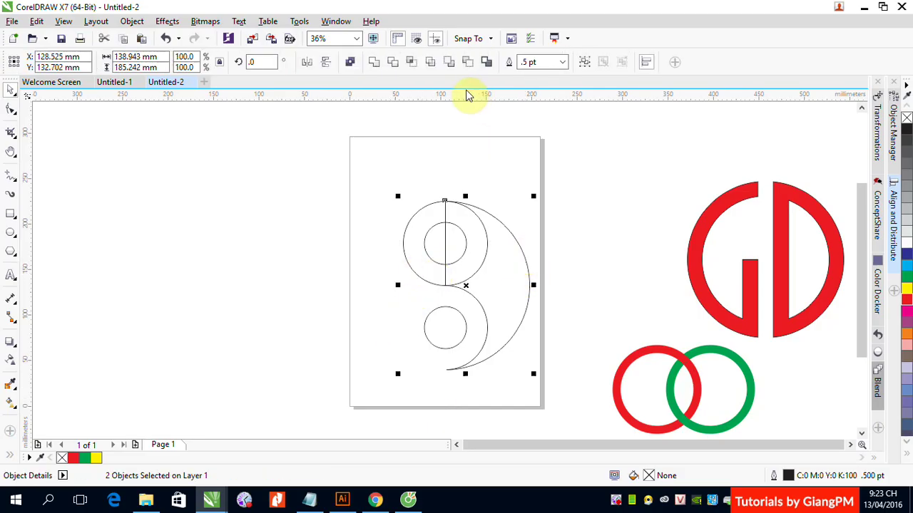
pyautogui.click(373, 62)
pyautogui.click(527, 169)
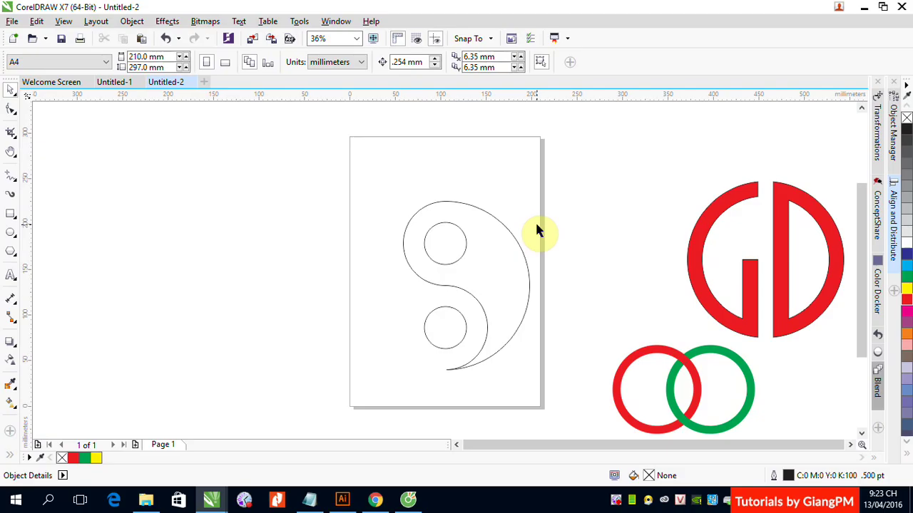
# - Add a copy of the upper inner circle scaled to 100 percent and align its vertical centre with the teardrop shape
pyautogui.click(454, 224)
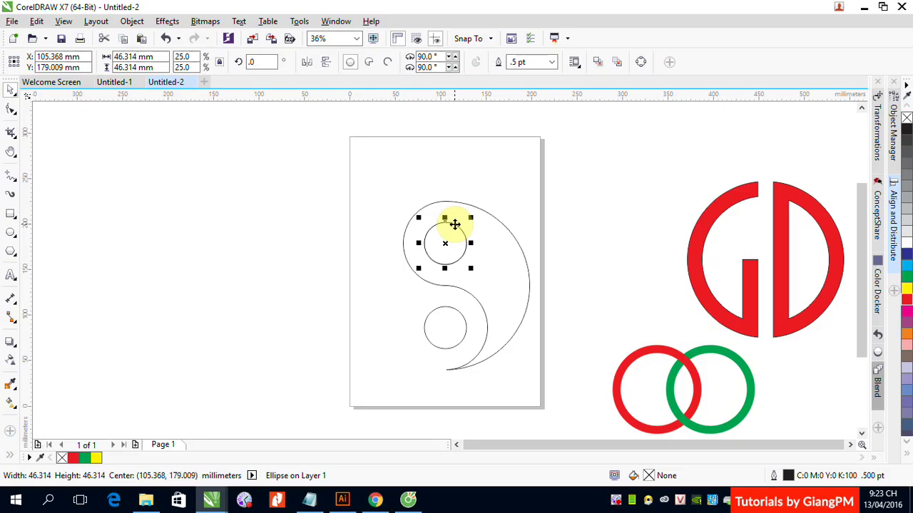
pyautogui.doubleClick(182, 56)
pyautogui.write('100')
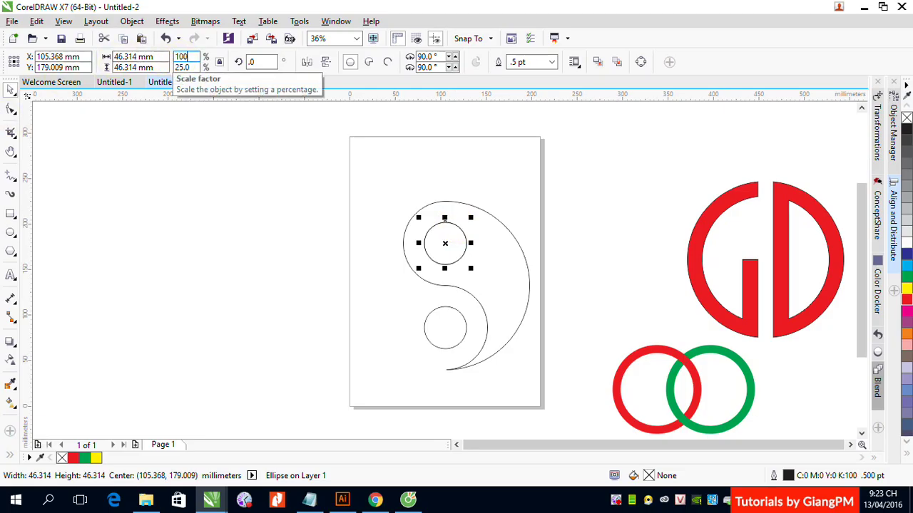
pyautogui.press('Return')
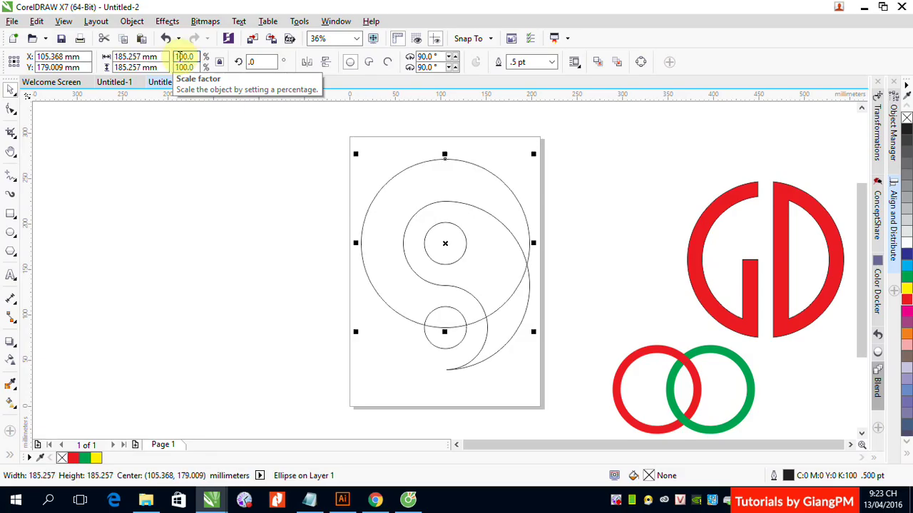
pyautogui.keyDown('shift'); pyautogui.click(527, 304); pyautogui.keyUp('shift')
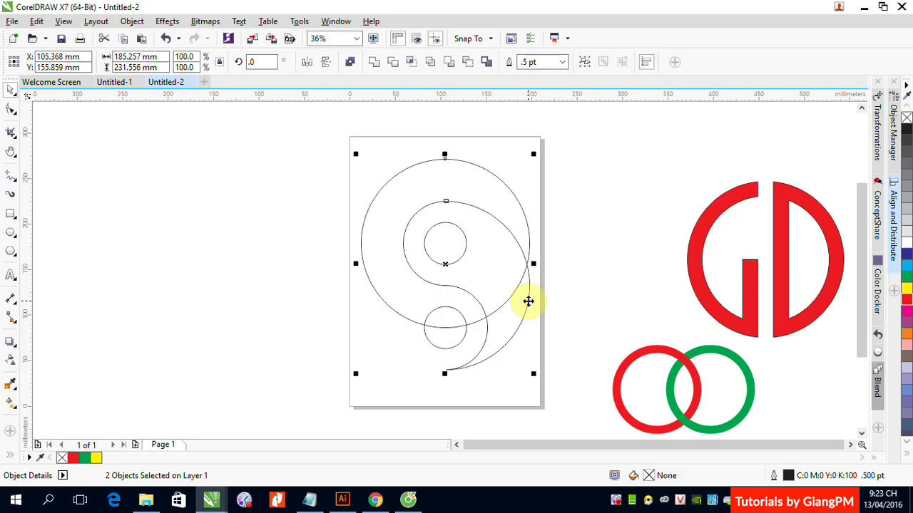
pyautogui.press('e')
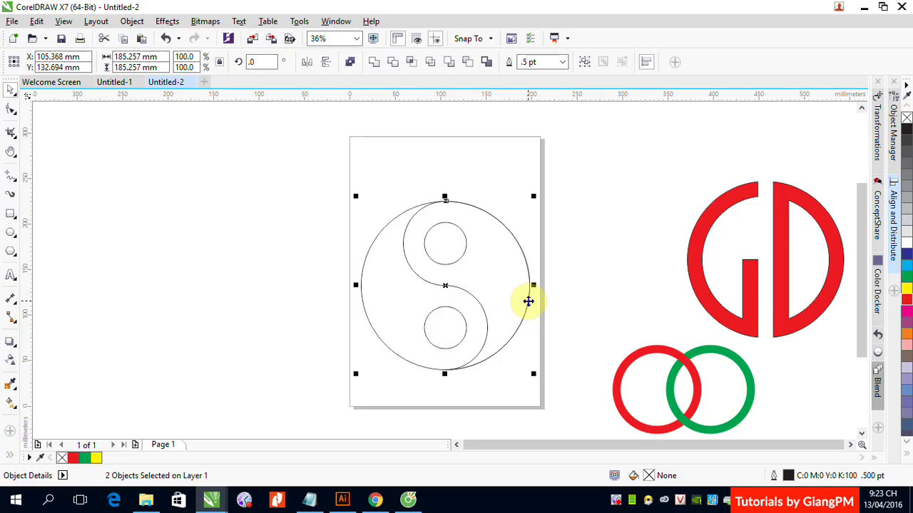
# - Fill the teardrop-shaped half of the yin-yang symbol with red
pyautogui.click(586, 240)
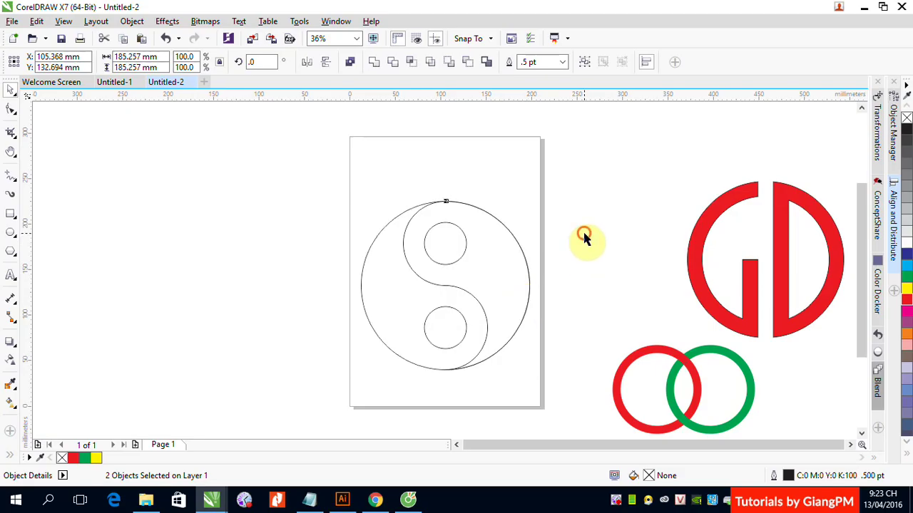
pyautogui.click(361, 283)
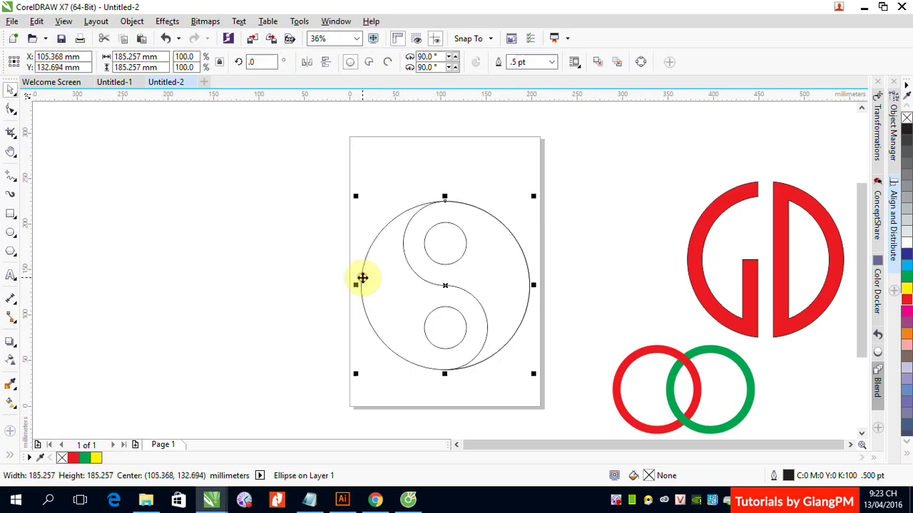
pyautogui.click(418, 283)
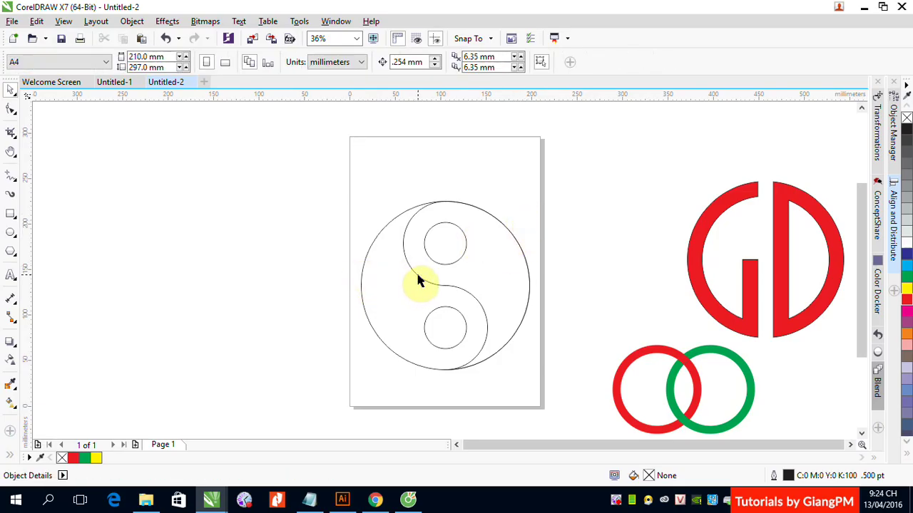
pyautogui.click(418, 283)
pyautogui.click(907, 304)
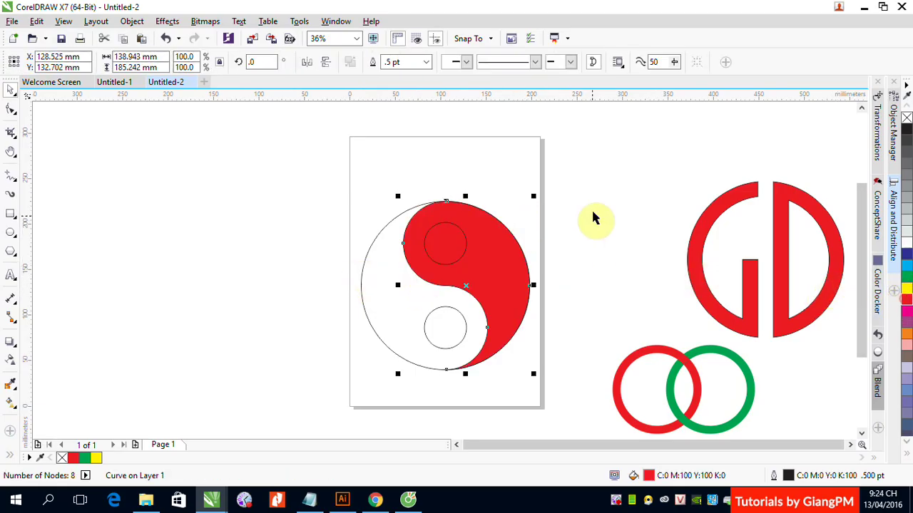
# - Fill the large outer circle with black and send it to the back of the layer
pyautogui.click(592, 204)
pyautogui.click(371, 326)
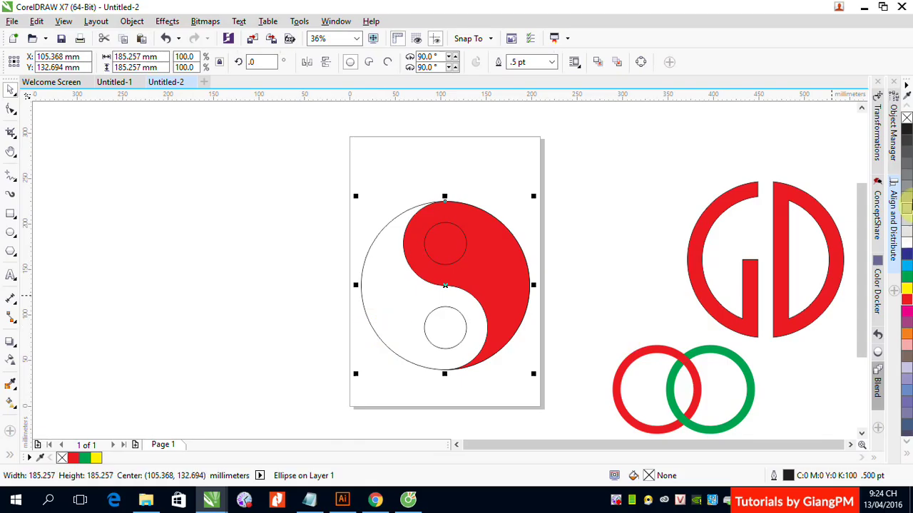
pyautogui.click(906, 129)
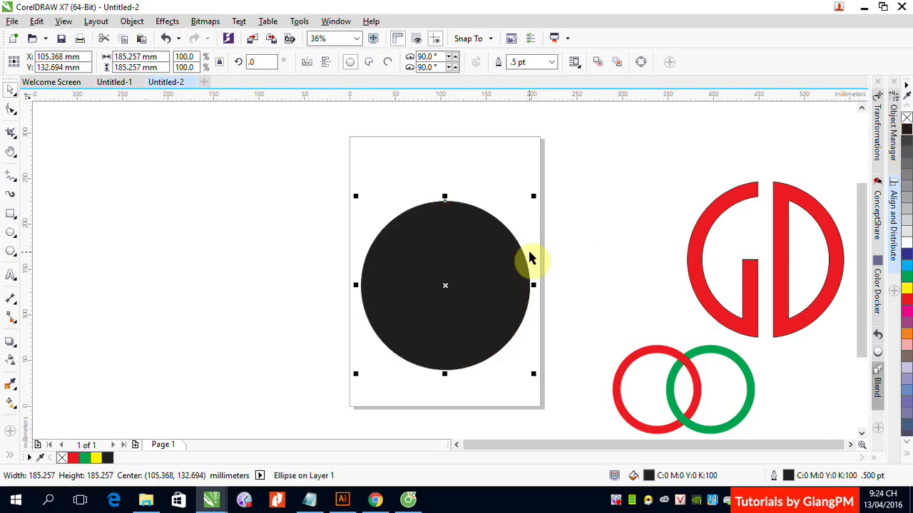
pyautogui.hotkey('shift', 'pagedown')
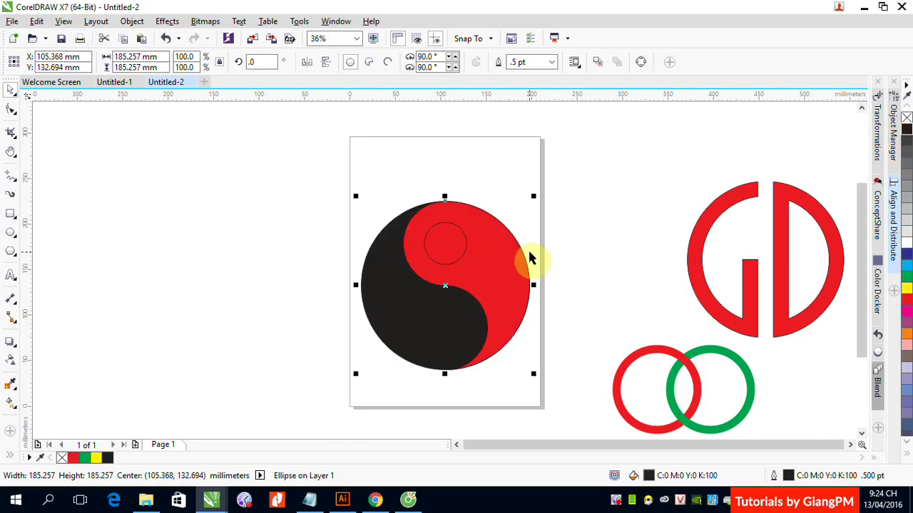
# - Fill the upper small circle with black and the lower small circle with red
pyautogui.click(604, 184)
pyautogui.click(465, 236)
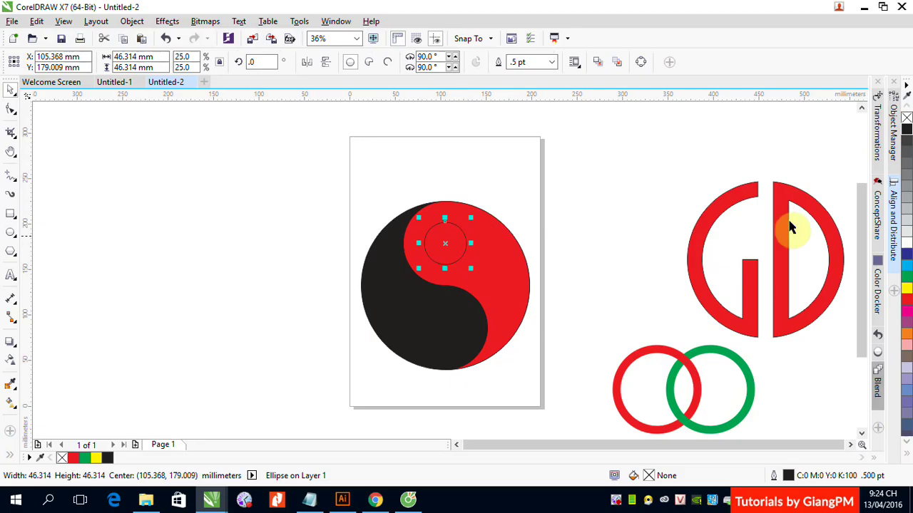
pyautogui.click(906, 128)
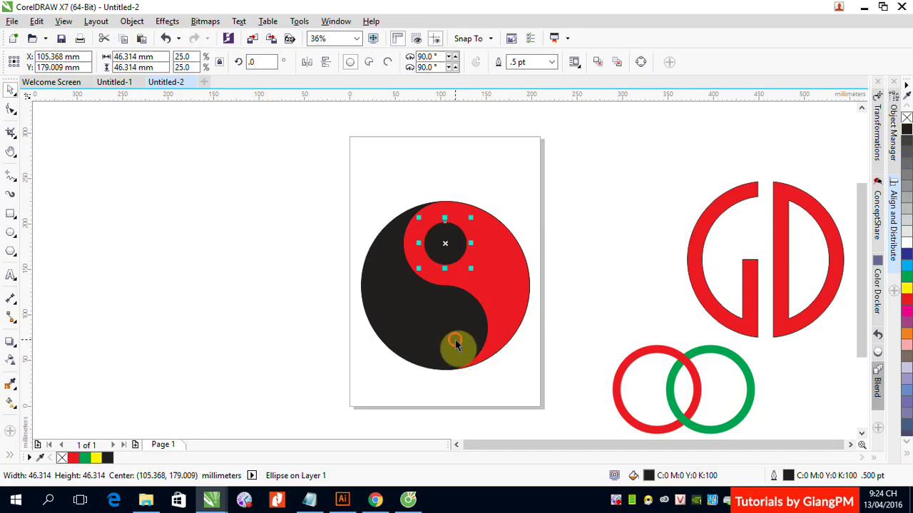
pyautogui.click(455, 339)
pyautogui.click(906, 301)
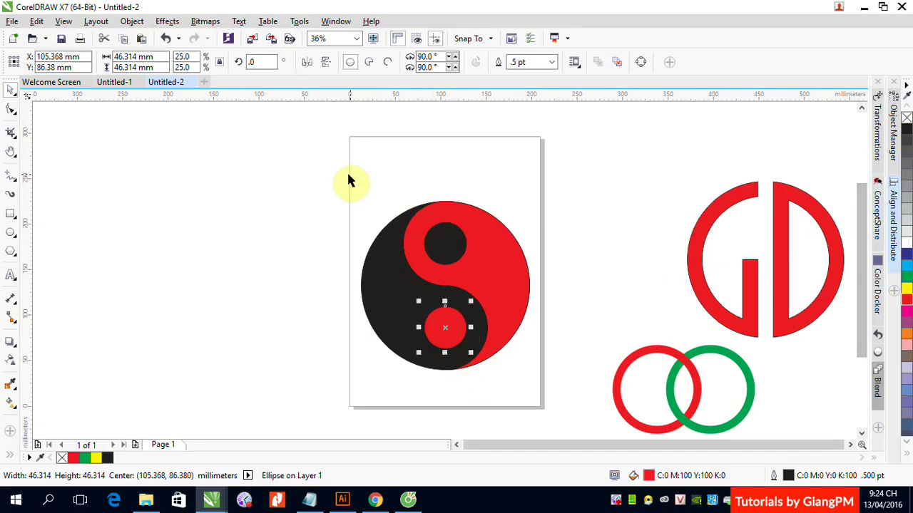
# - Group the four yin-yang objects and move the group off the page into the empty area on its left
pyautogui.moveTo(312, 192); pyautogui.dragTo(564, 386)
pyautogui.hotkey('ctrl', 'g')
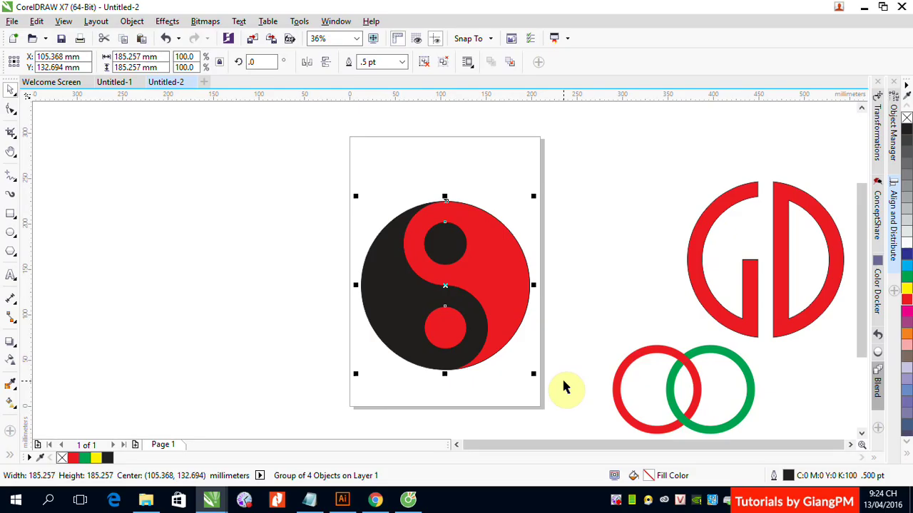
pyautogui.moveTo(312, 159); pyautogui.dragTo(577, 380)
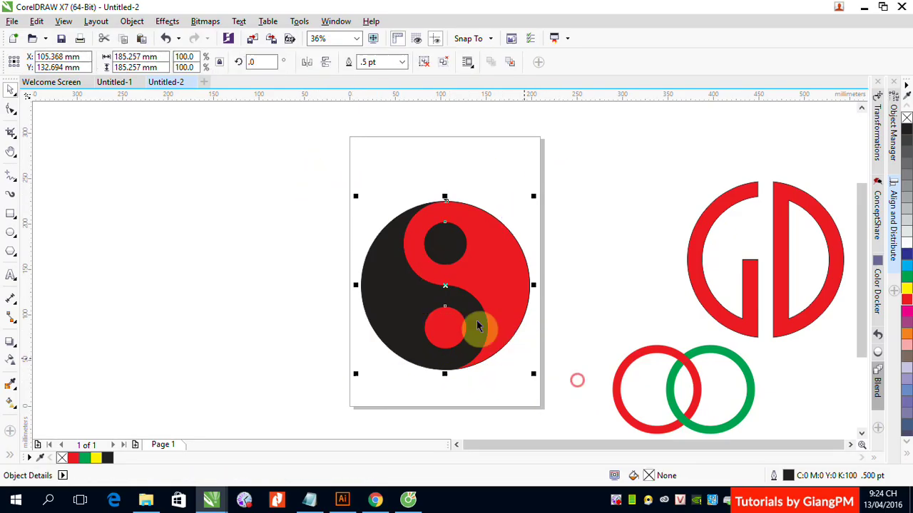
pyautogui.moveTo(483, 291); pyautogui.dragTo(227, 305)
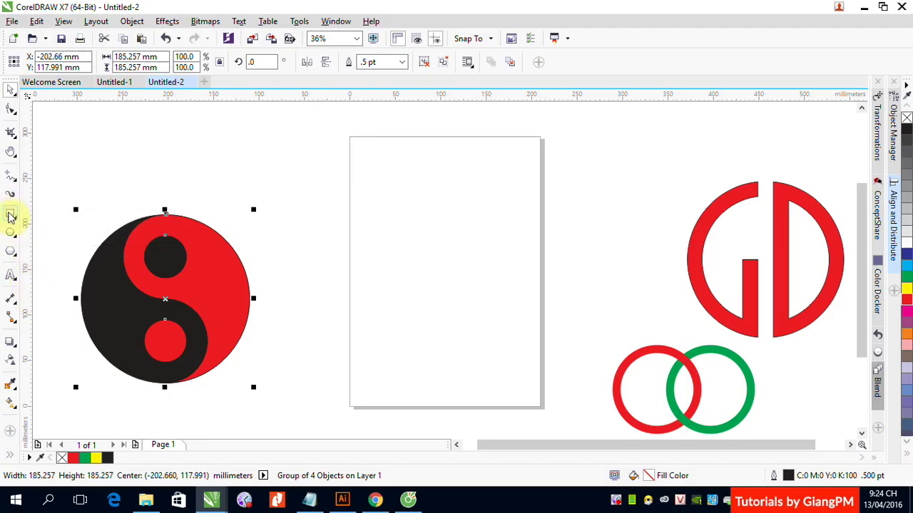
# - Draw a circle about 185 mm in diameter and move it to the middle of the page
pyautogui.click(11, 232)
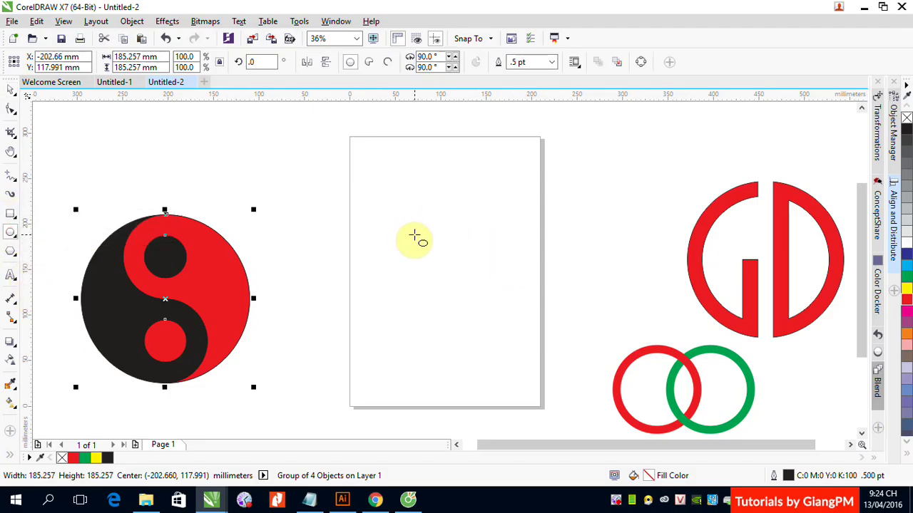
pyautogui.moveTo(385, 206); pyautogui.dragTo(502, 376)
pyautogui.click(10, 89)
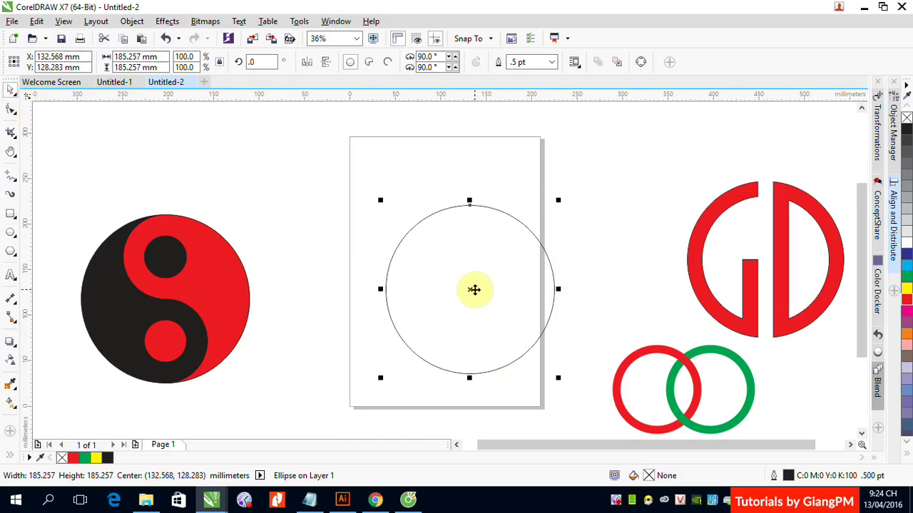
pyautogui.moveTo(474, 290); pyautogui.dragTo(452, 284)
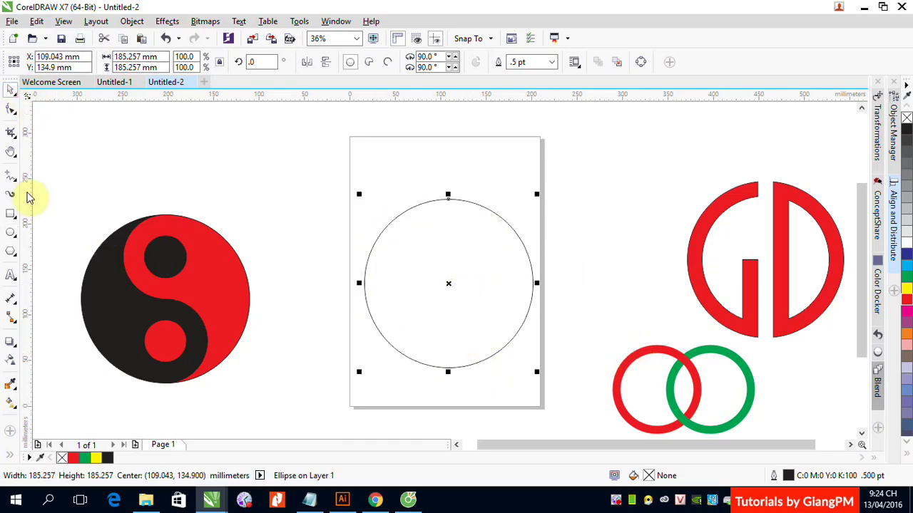
# - Draw a vertical line about 277 mm long through the circle's centre with the Pen tool
pyautogui.click(11, 176)
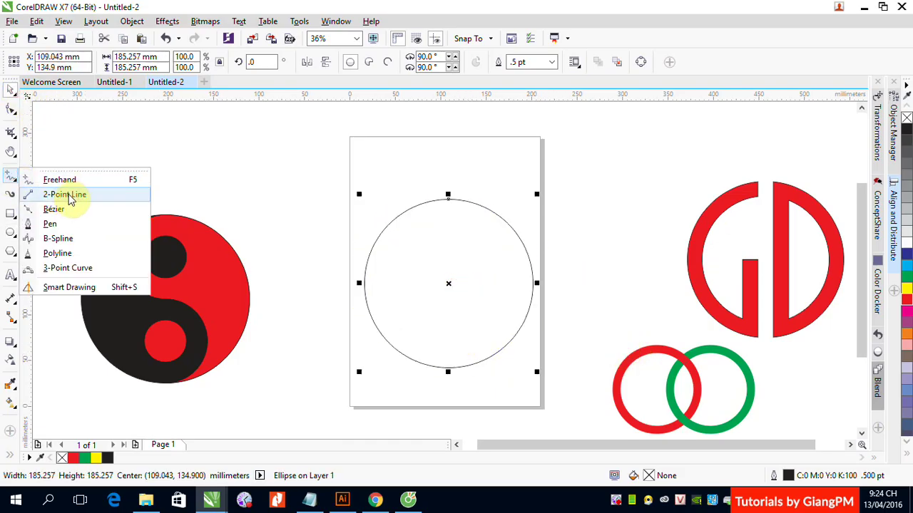
pyautogui.click(52, 224)
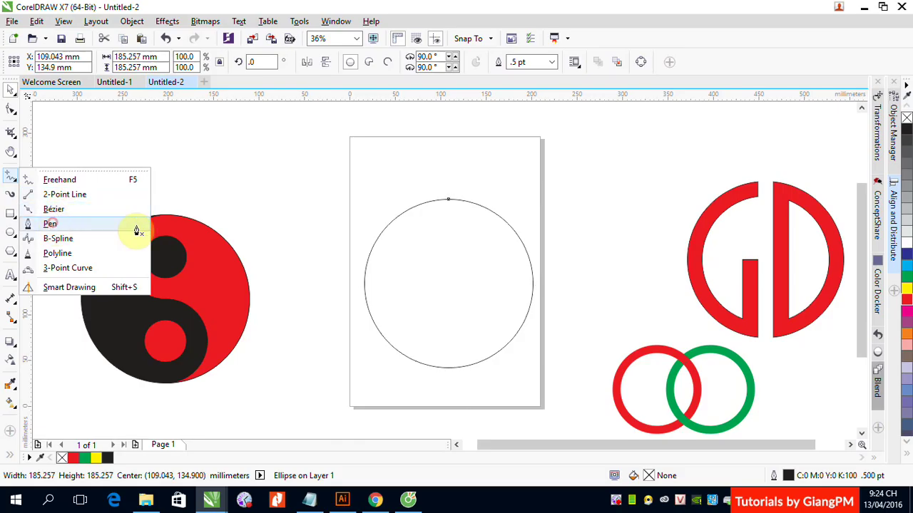
pyautogui.click(448, 159)
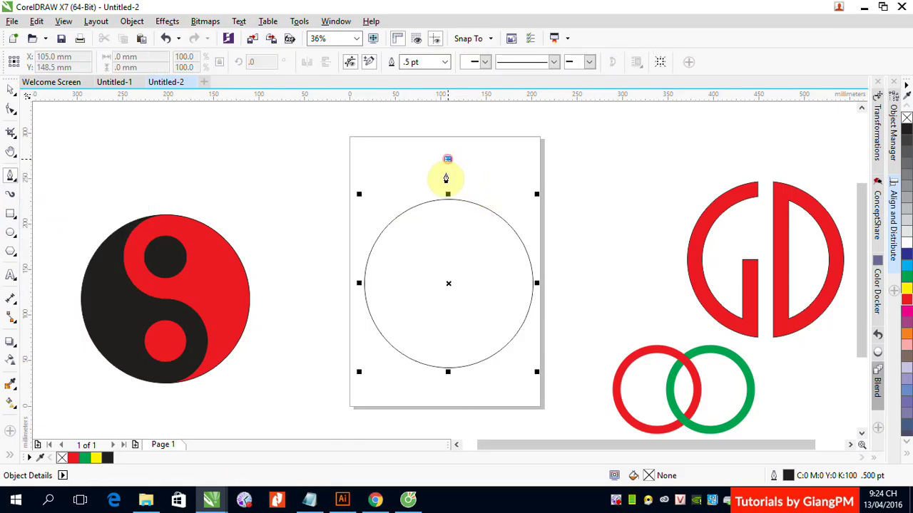
pyautogui.click(448, 416)
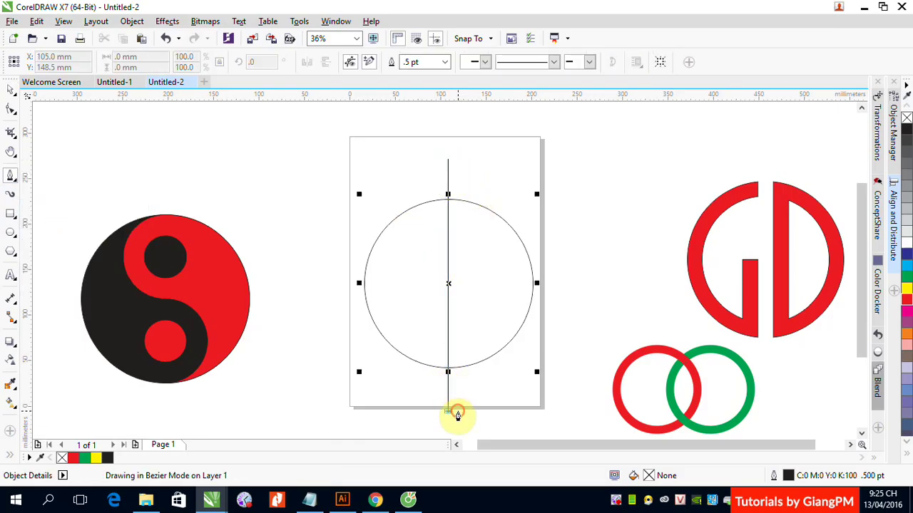
pyautogui.click(15, 90)
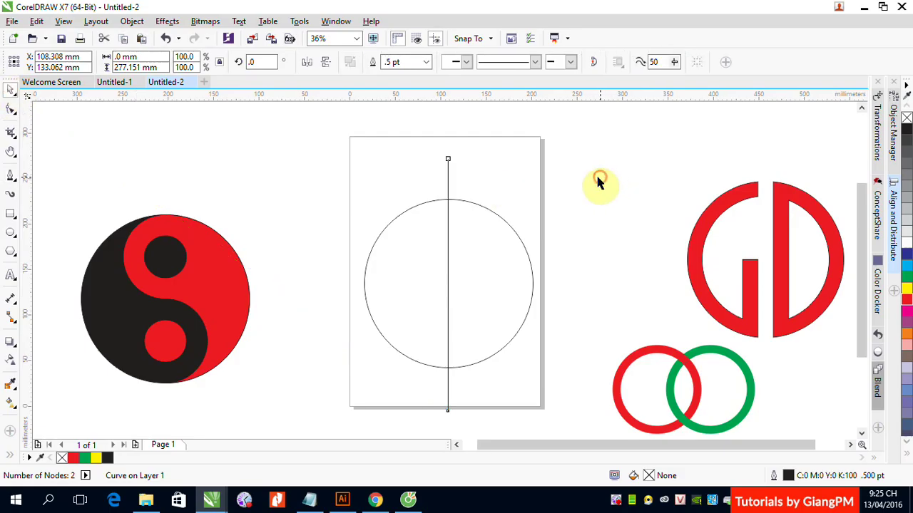
# - Align the vertical line with the circle's vertical centre axis
pyautogui.click(486, 206)
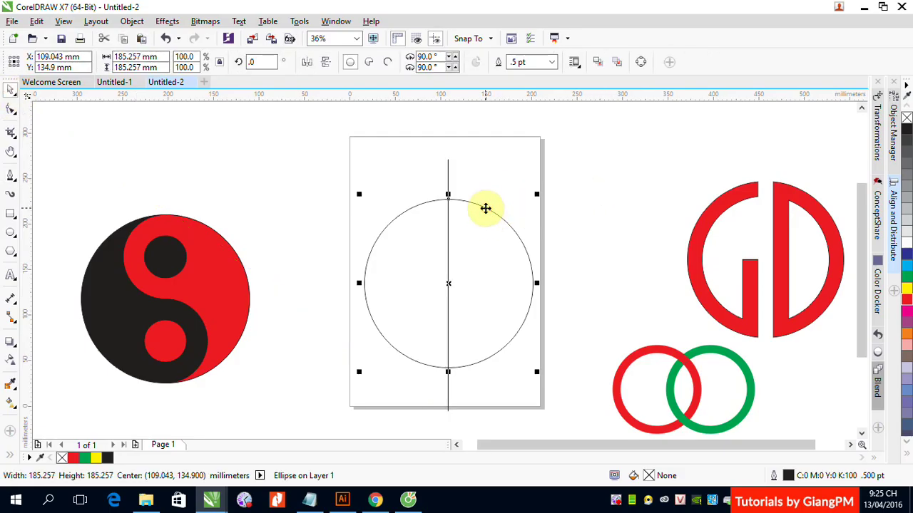
pyautogui.moveTo(335, 143); pyautogui.dragTo(568, 433)
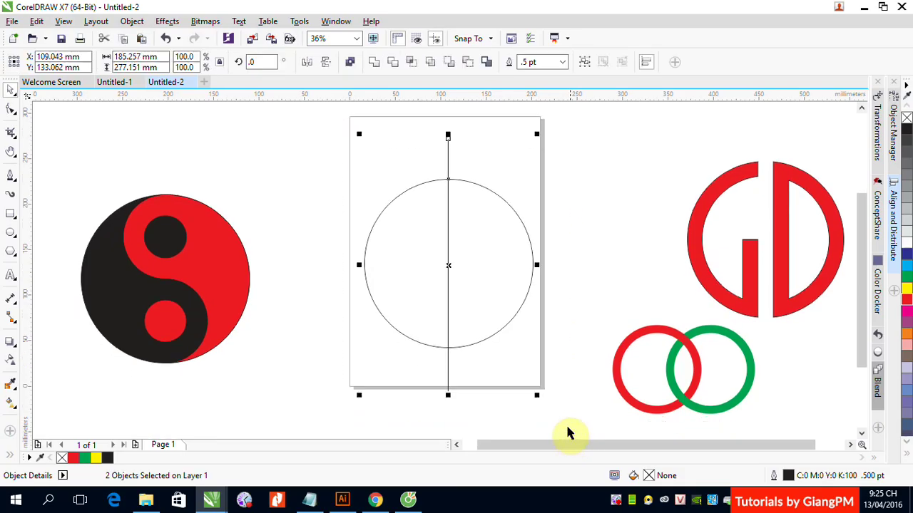
pyautogui.click(607, 266)
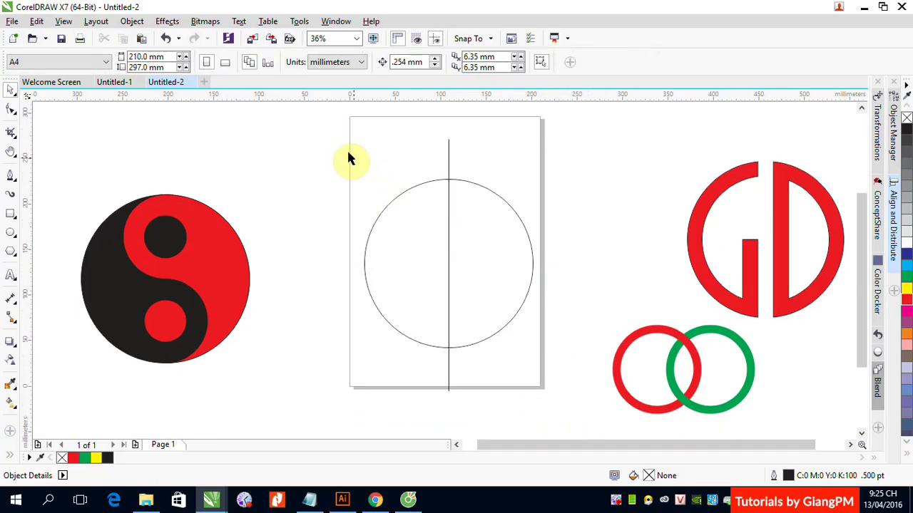
# - Trim the circle with the vertical line
pyautogui.moveTo(326, 135); pyautogui.dragTo(574, 416)
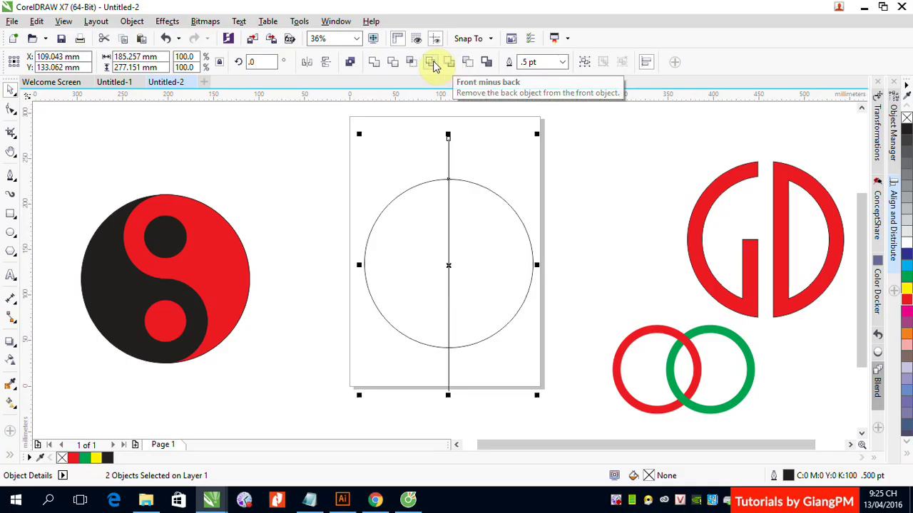
pyautogui.click(392, 66)
pyautogui.click(570, 203)
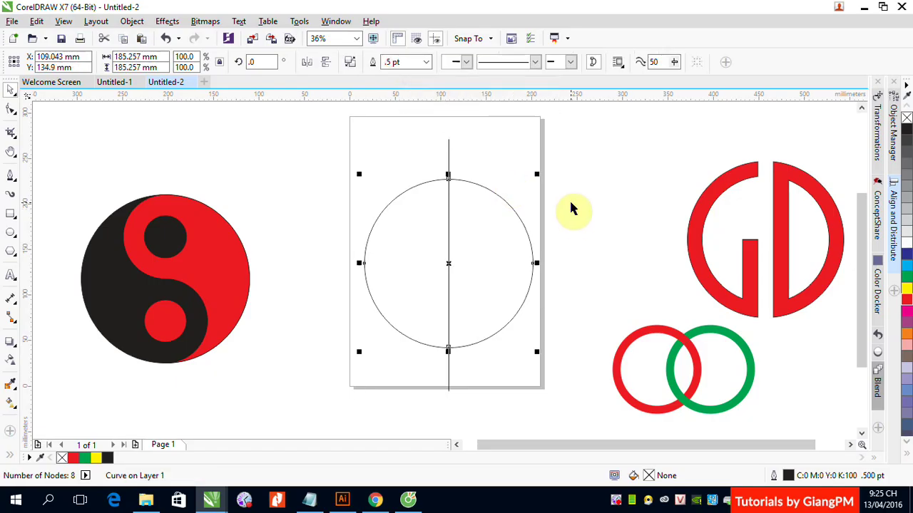
# - Delete the vertical line and break the trimmed circle apart into two separate halves
pyautogui.click(447, 152)
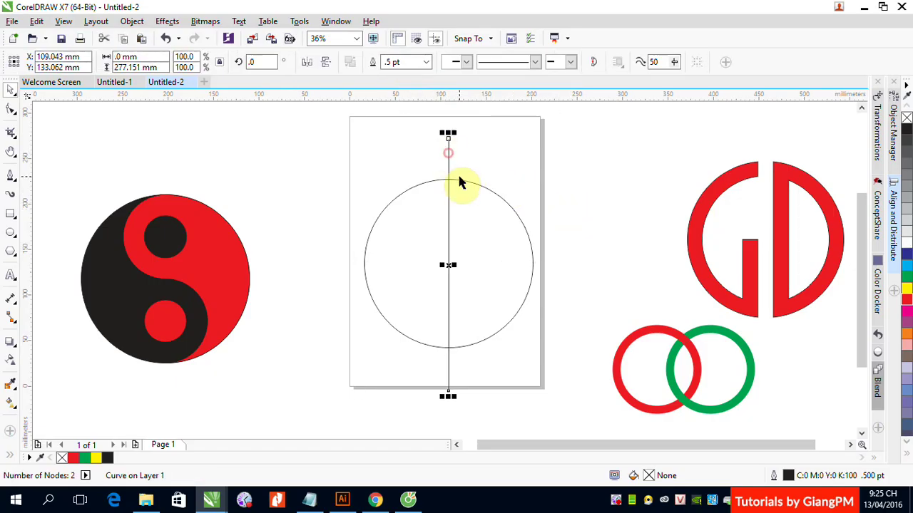
pyautogui.press('Escape')
pyautogui.click(463, 187)
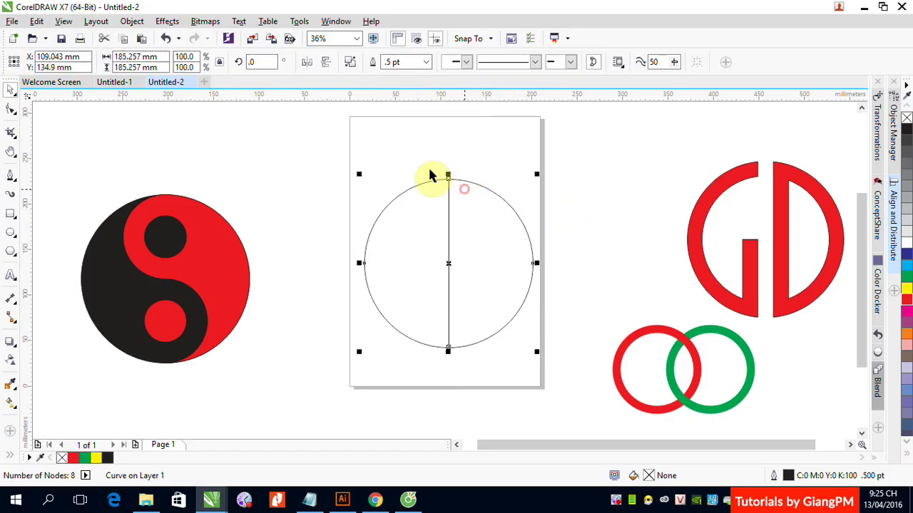
pyautogui.click(350, 64)
pyautogui.click(579, 193)
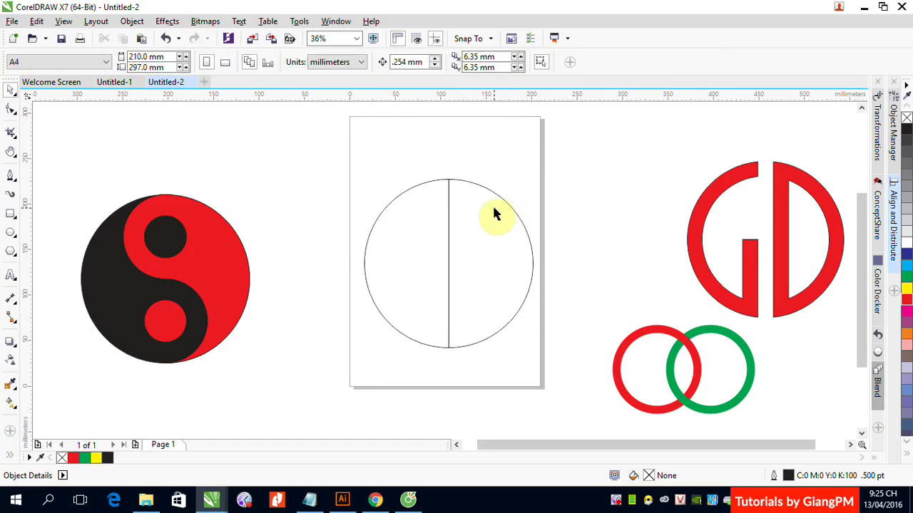
pyautogui.click(399, 248)
# - Undo the break-apart, the line deletion and the trim of the circle
pyautogui.hotkey('ctrl', 'z')
pyautogui.keyDown('shift'); pyautogui.click(397, 246); pyautogui.keyUp('shift')
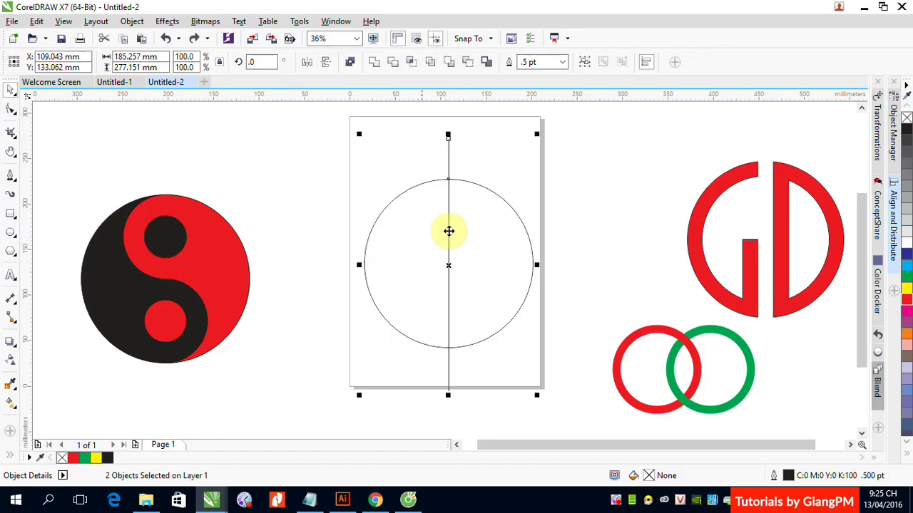
pyautogui.click(552, 191)
# - Add a concentric copy of the circle scaled to 50 percent
pyautogui.click(499, 197)
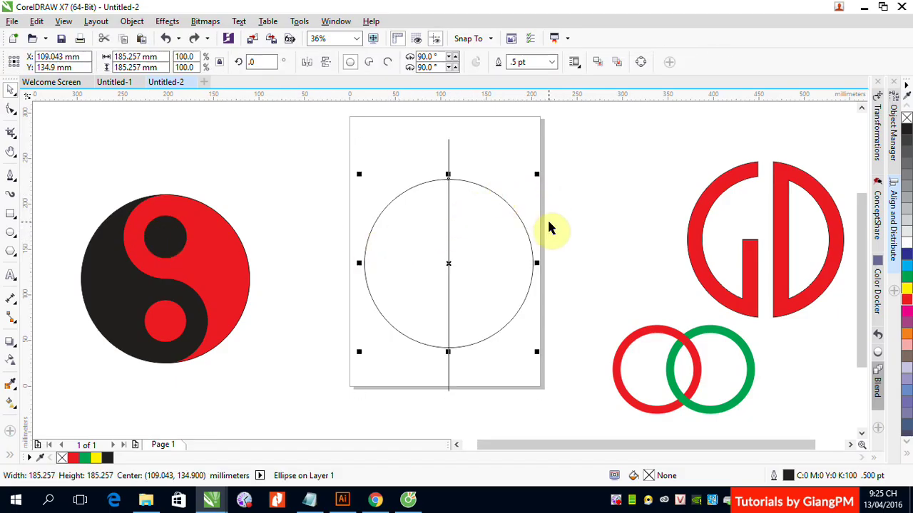
pyautogui.click(182, 65)
pyautogui.write('50')
pyautogui.press('Return')
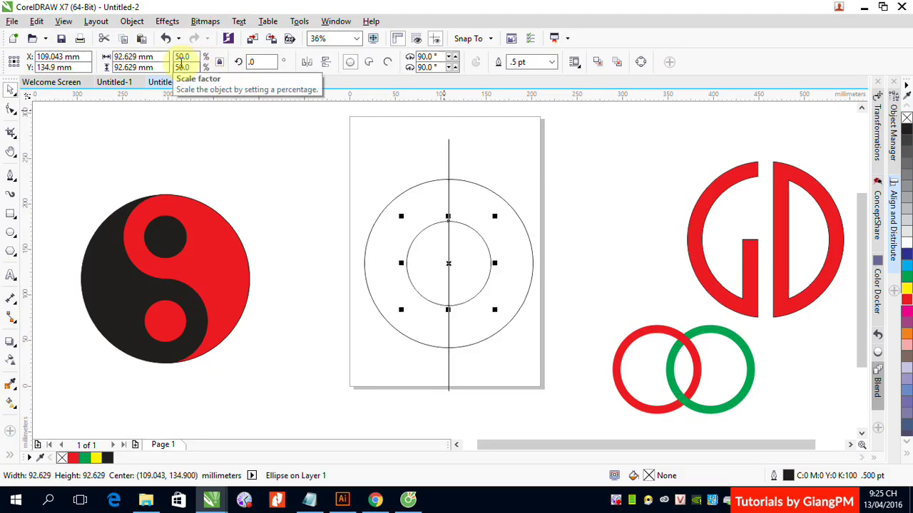
# - Align the half-size inner circle with the top edge of the large circle
pyautogui.click(468, 232)
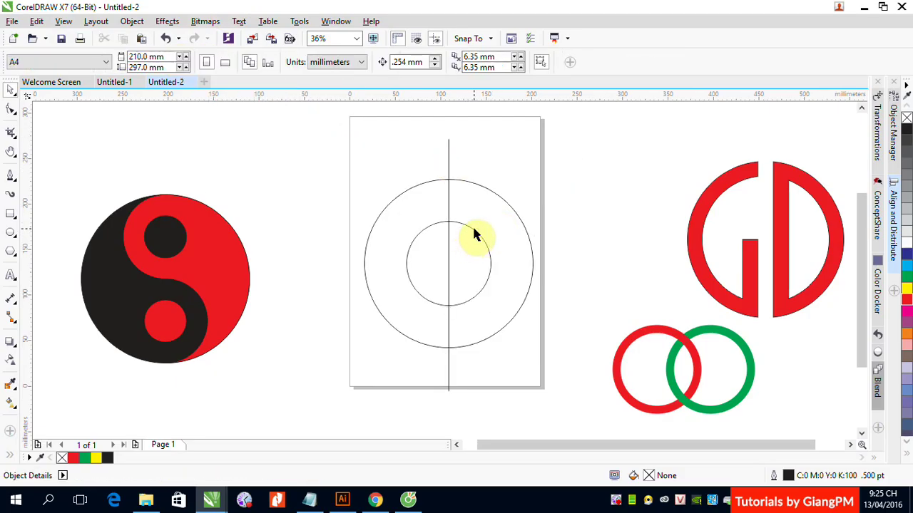
pyautogui.click(473, 235)
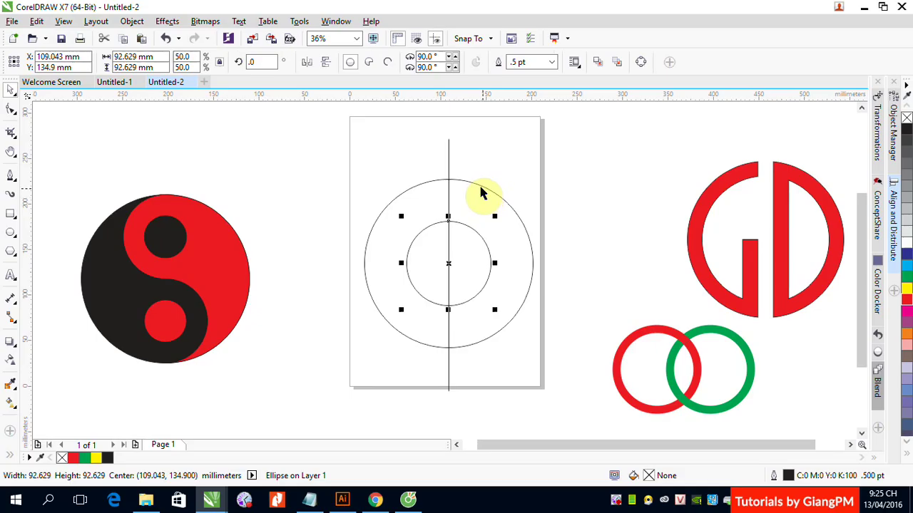
pyautogui.keyDown('shift'); pyautogui.click(481, 187); pyautogui.keyUp('shift')
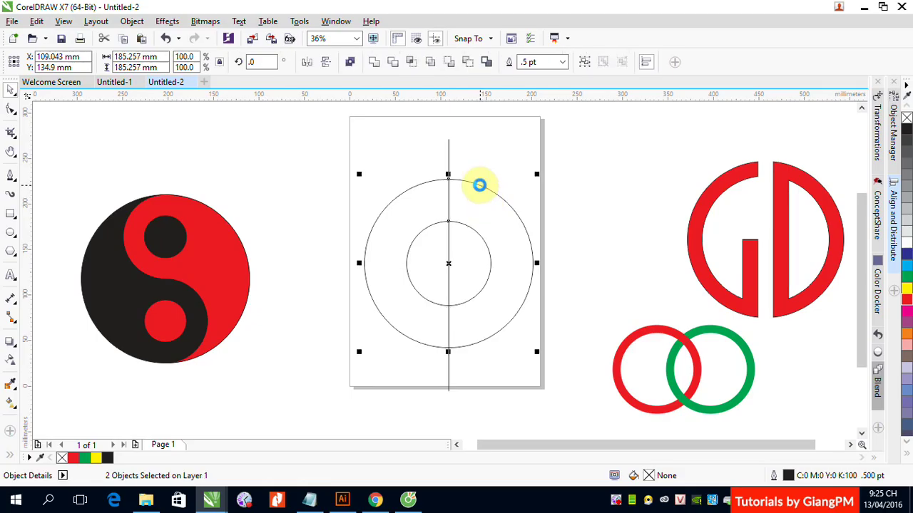
pyautogui.press('t')
pyautogui.click(569, 197)
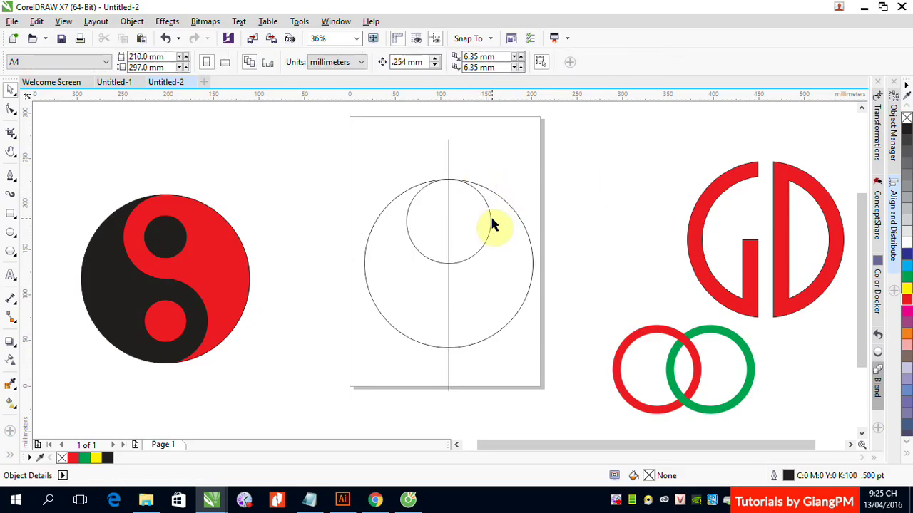
# - Add a copy of the half-size circle and align it with the bottom edge of the large circle
pyautogui.click(492, 224)
pyautogui.click(491, 220)
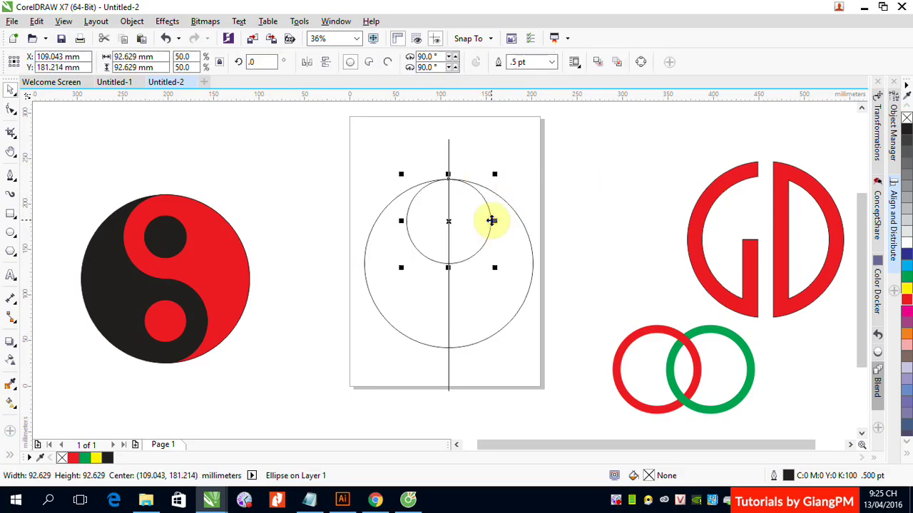
pyautogui.keyDown('shift'); pyautogui.click(534, 264); pyautogui.keyUp('shift')
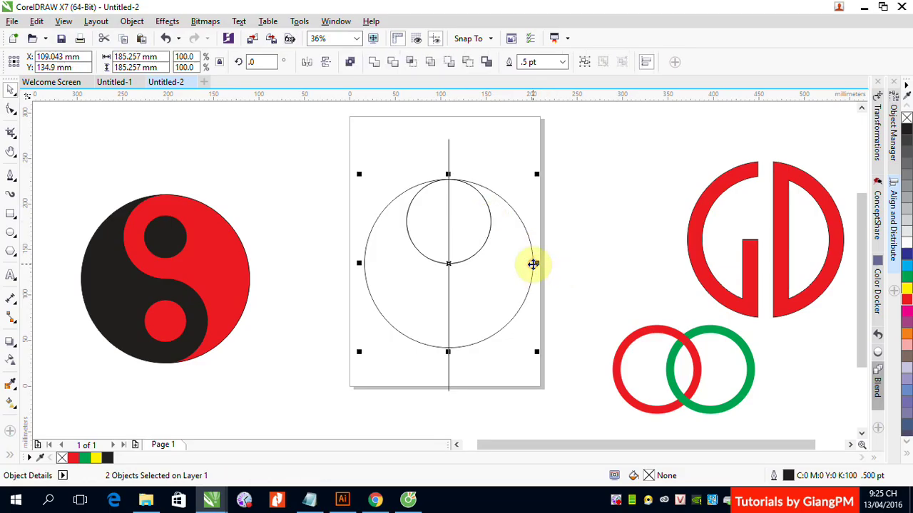
pyautogui.hotkey('ctrl', 'd')
pyautogui.click(518, 227)
# - Add a concentric copy of the upper half-size circle scaled to 25 percent
pyautogui.click(492, 221)
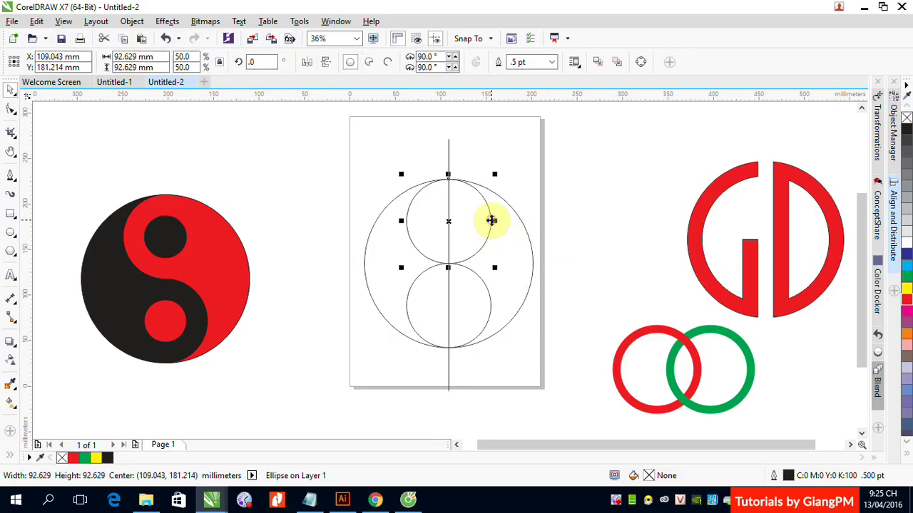
pyautogui.click(182, 57)
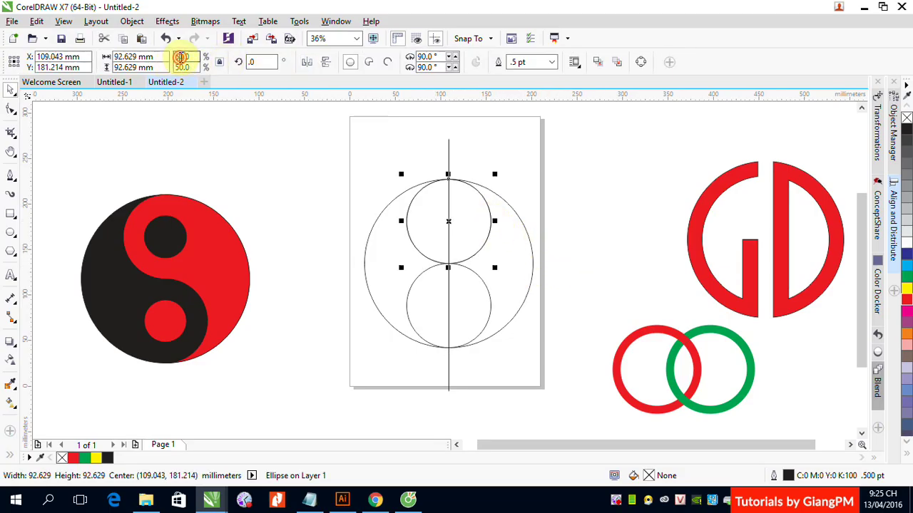
pyautogui.write('25')
pyautogui.press('Return')
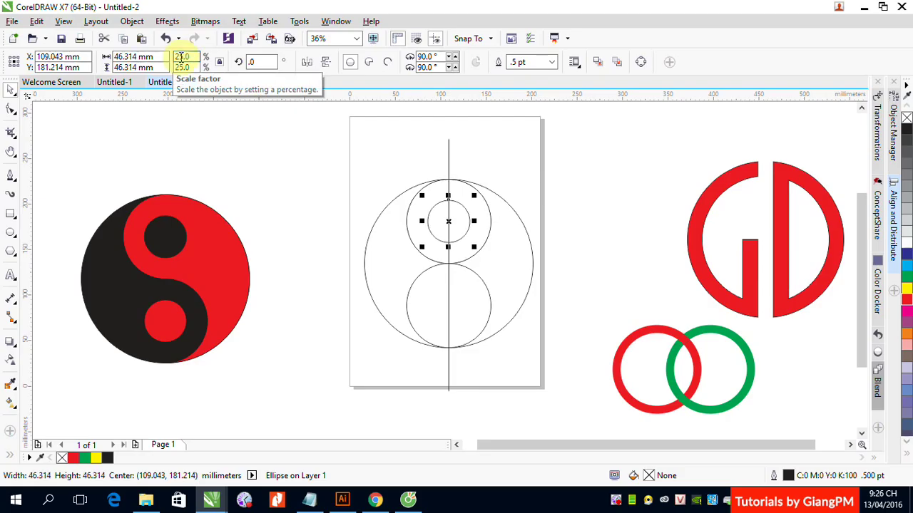
# - Add a concentric copy of the lower half-size circle scaled to 25 percent
pyautogui.click(484, 286)
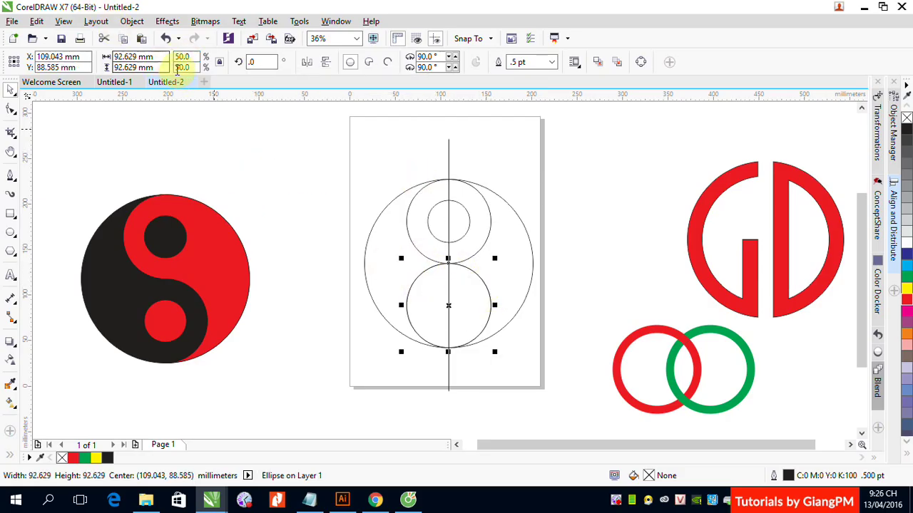
pyautogui.doubleClick(182, 57)
pyautogui.write('25')
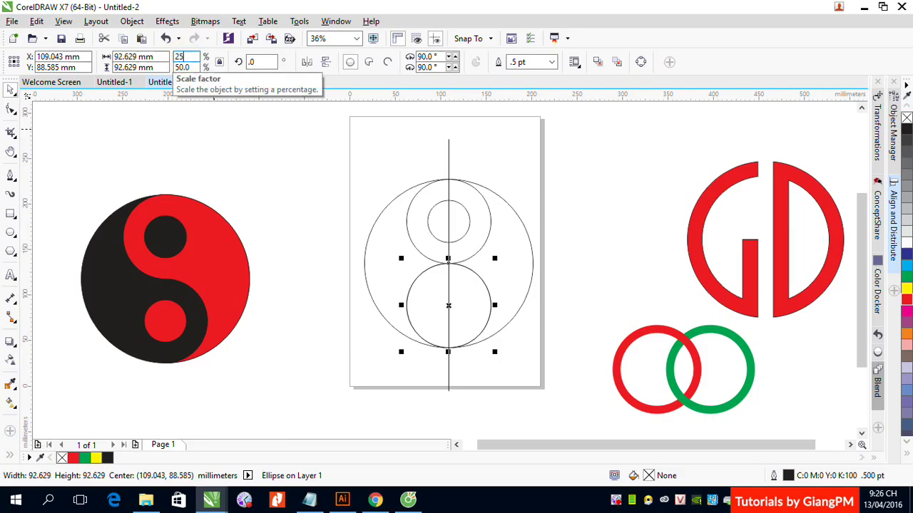
pyautogui.press('Return')
pyautogui.click(536, 150)
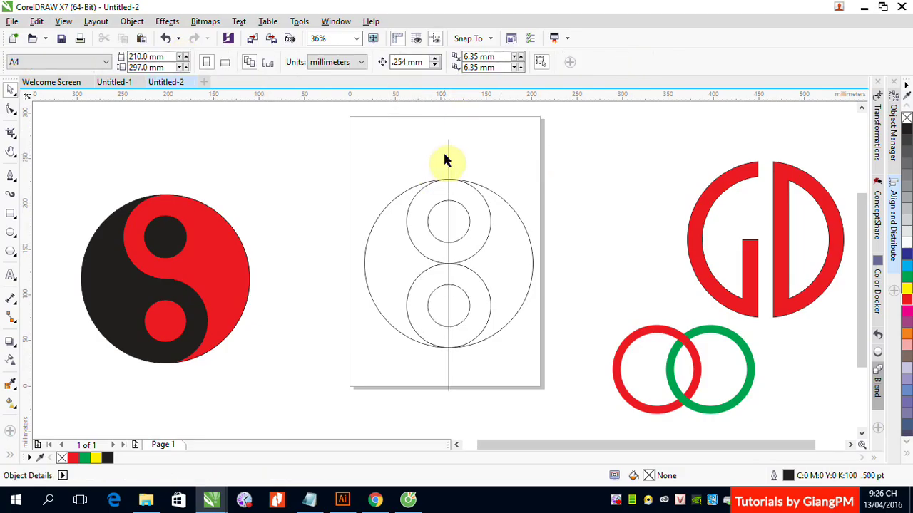
# - Trim the large circle with the vertical line, and delete the line
pyautogui.click(448, 158)
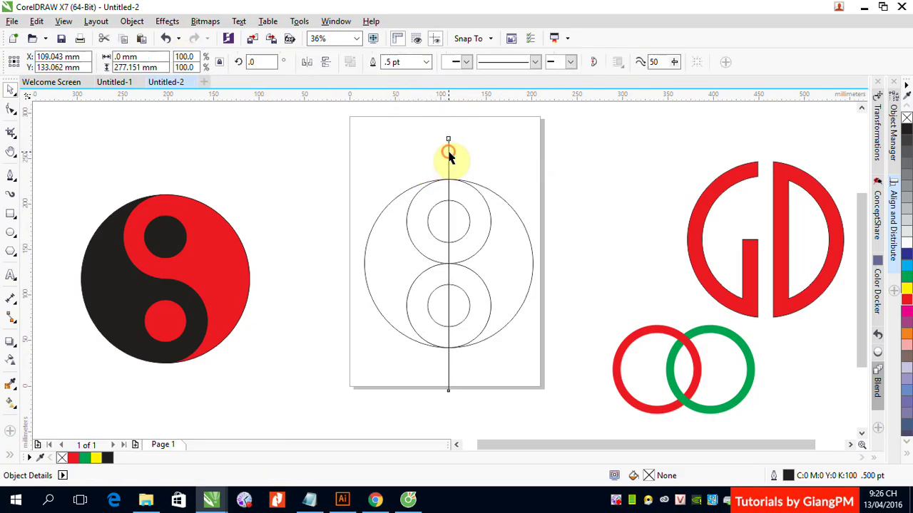
pyautogui.keyDown('shift'); pyautogui.click(504, 202); pyautogui.keyUp('shift')
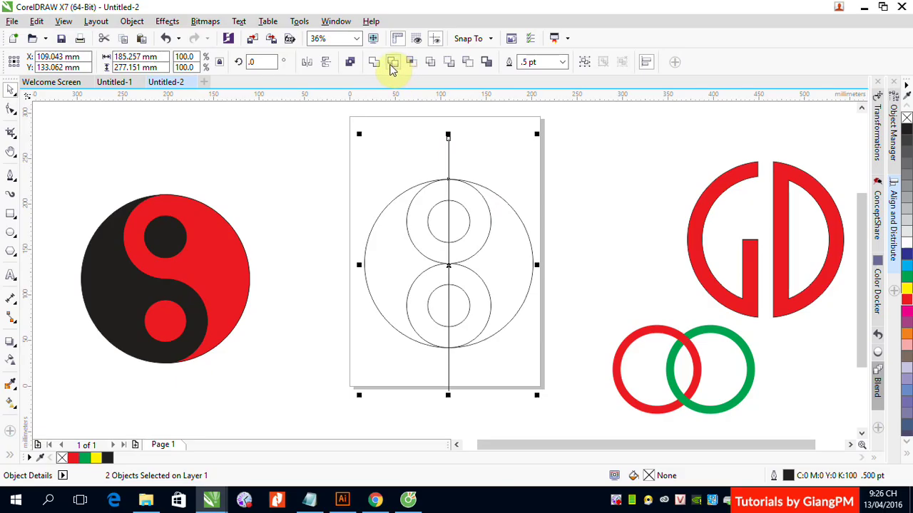
pyautogui.click(537, 153)
pyautogui.click(448, 155)
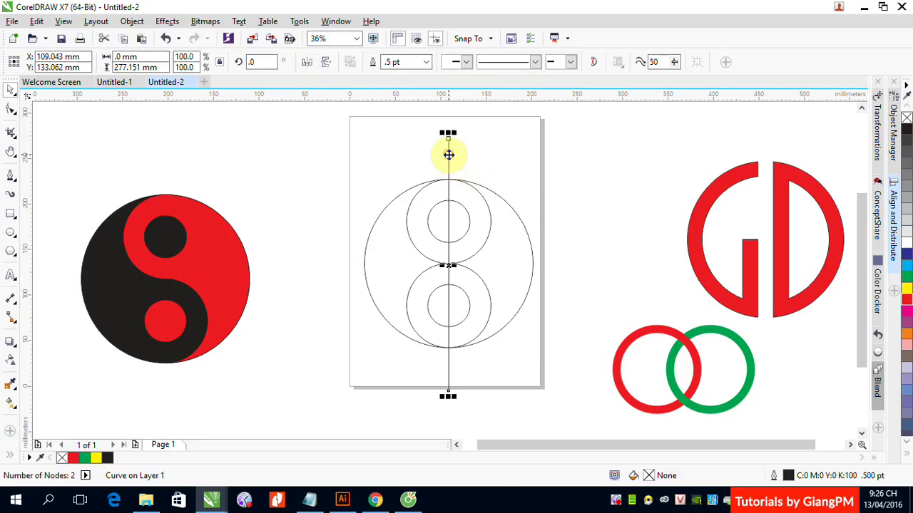
pyautogui.press('Delete')
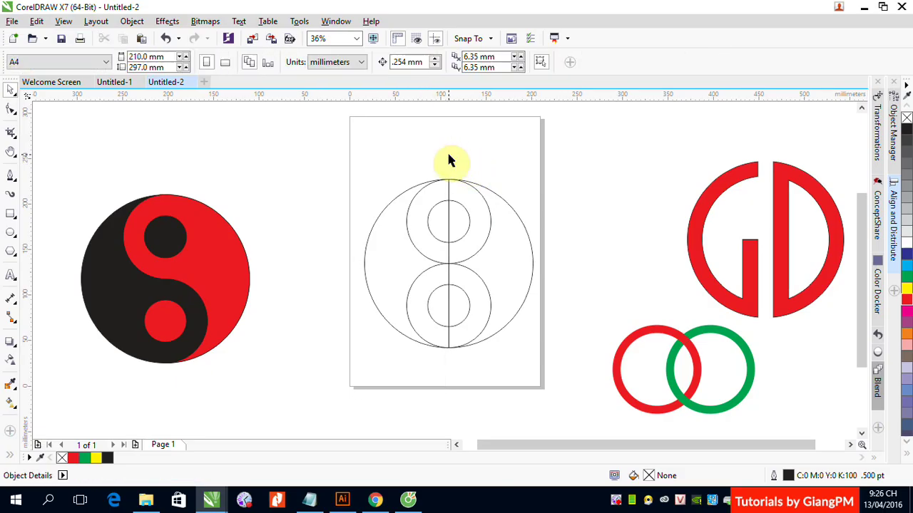
# - Trim the split large circle with the upper half-size circle
pyautogui.click(525, 229)
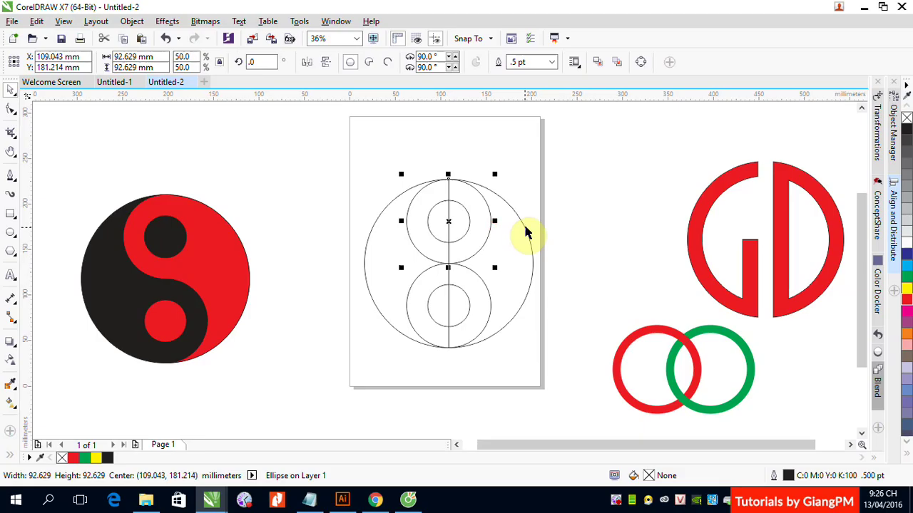
pyautogui.keyDown('shift'); pyautogui.click(524, 229); pyautogui.keyUp('shift')
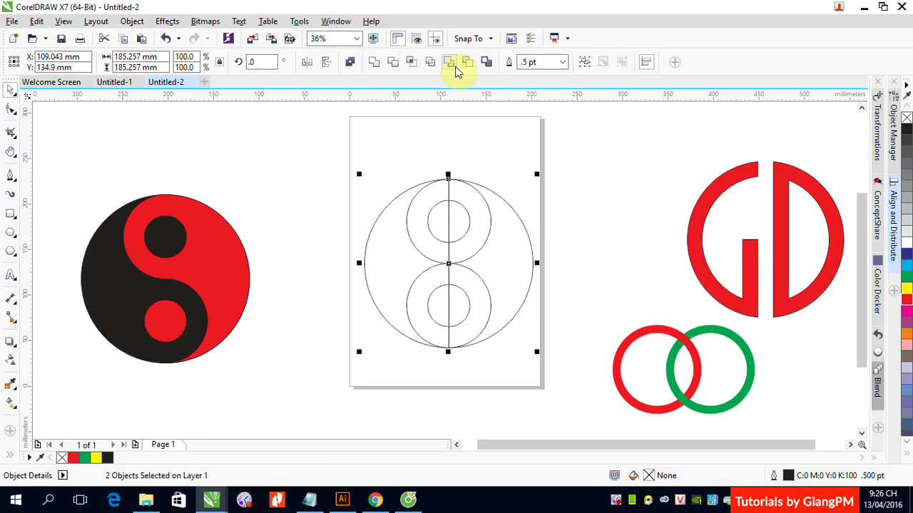
pyautogui.click(393, 65)
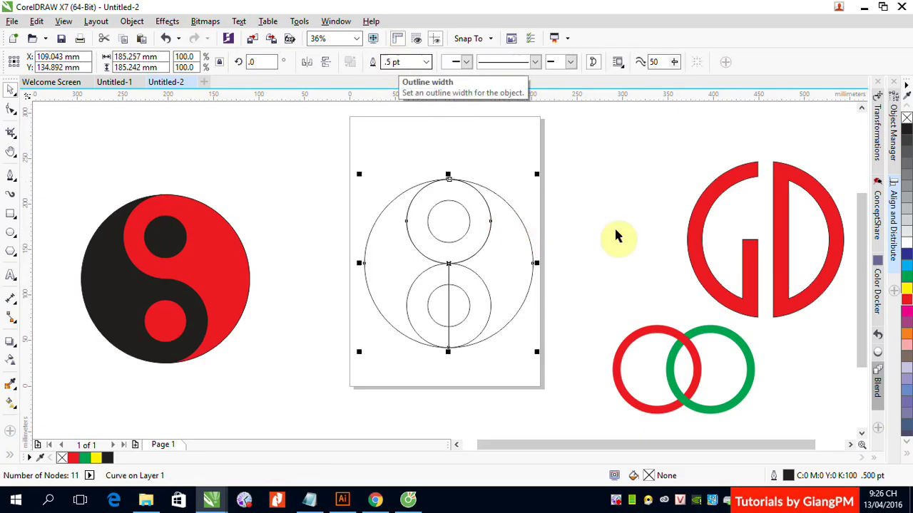
pyautogui.click(654, 250)
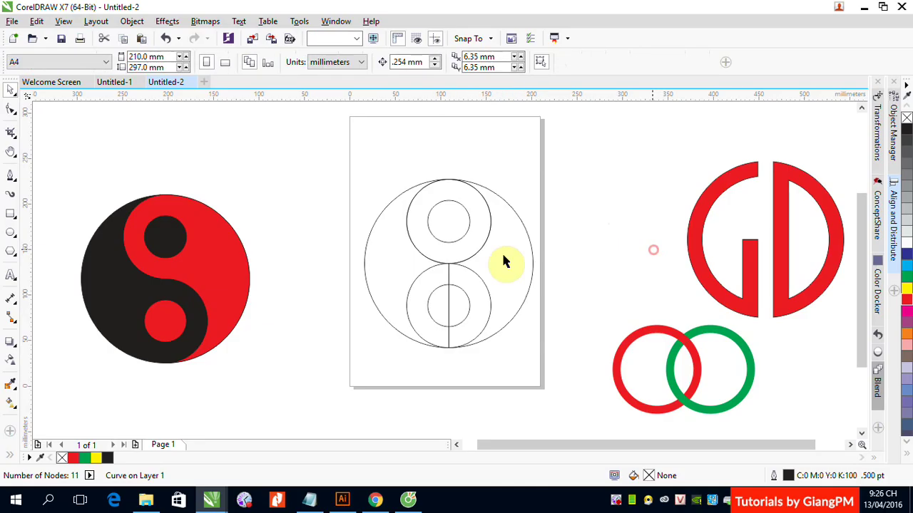
# - Try to weld the upper half-size circle to the trimmed large shape
pyautogui.click(474, 195)
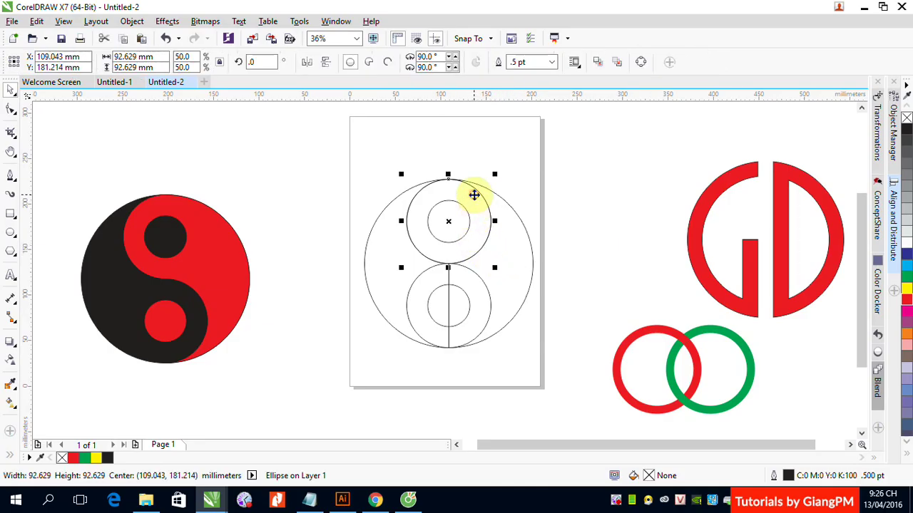
pyautogui.keyDown('shift'); pyautogui.click(371, 240); pyautogui.keyUp('shift')
pyautogui.click(374, 62)
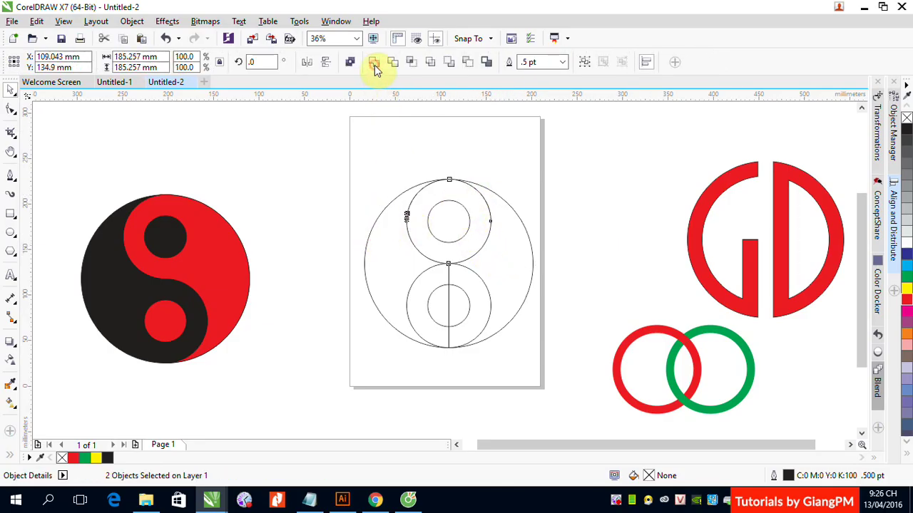
pyautogui.click(663, 189)
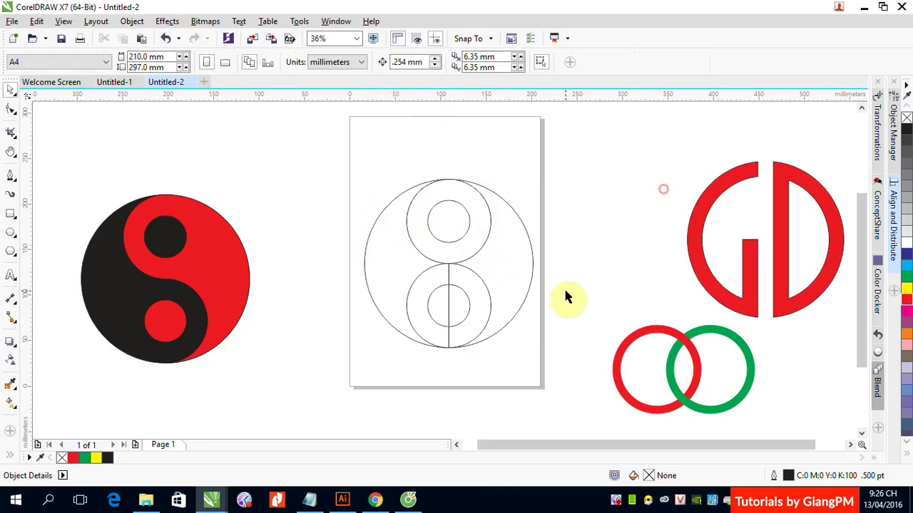
# - Try to trim the large shape with the lower half-size circle
pyautogui.click(481, 278)
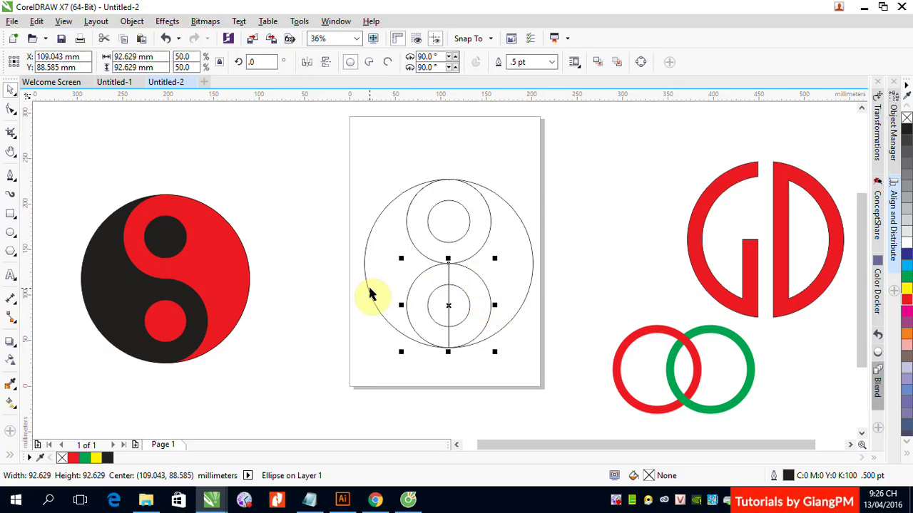
pyautogui.keyDown('shift'); pyautogui.click(368, 294); pyautogui.keyUp('shift')
pyautogui.click(390, 61)
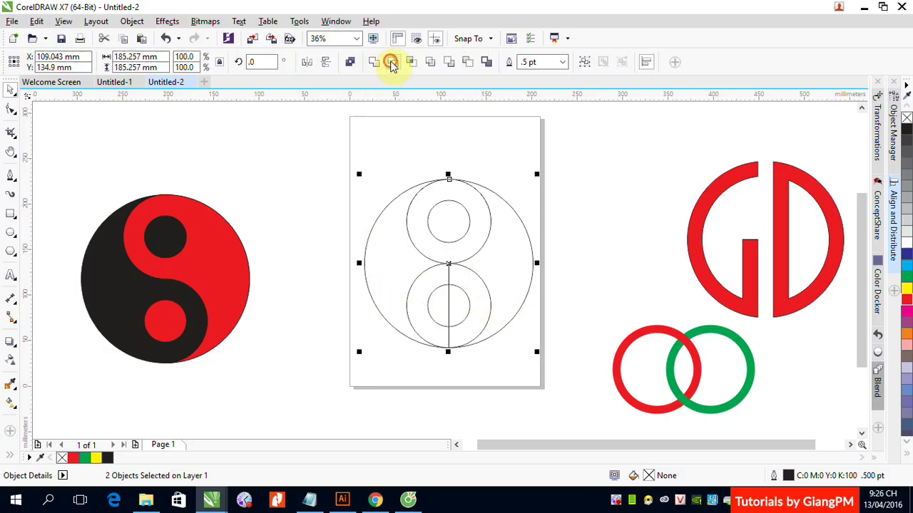
pyautogui.click(636, 196)
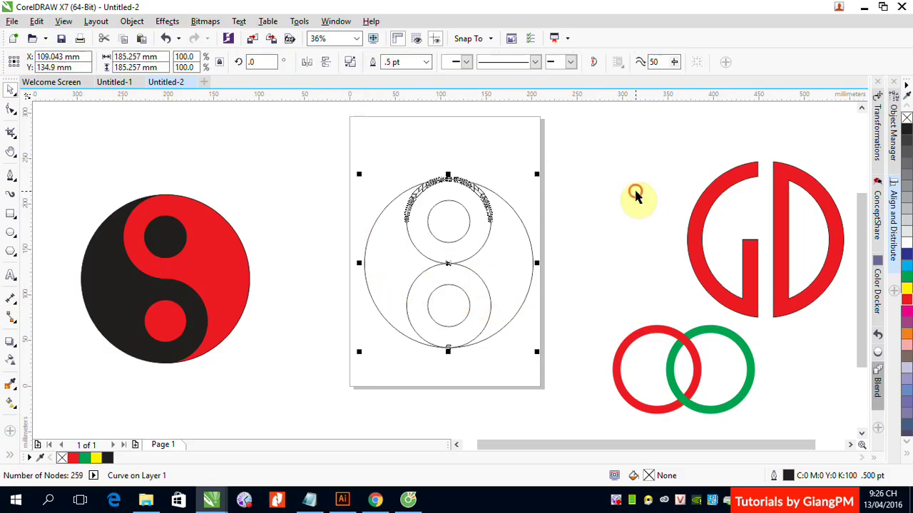
# - Try to weld the lower half-size circle to the large shape
pyautogui.click(415, 288)
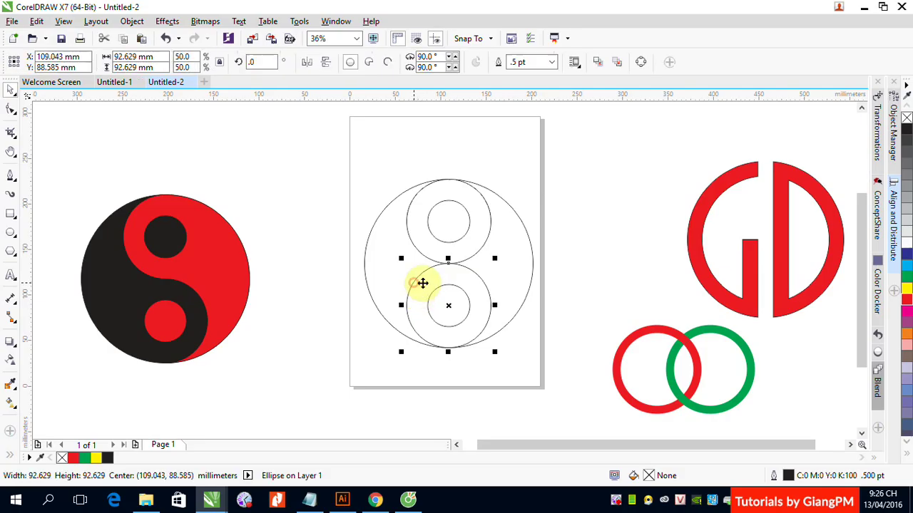
pyautogui.keyDown('shift'); pyautogui.click(532, 264); pyautogui.keyUp('shift')
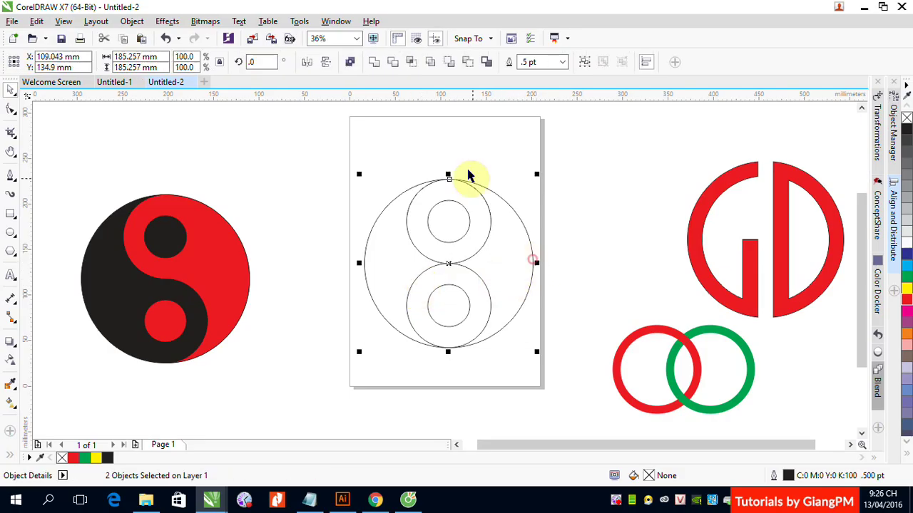
pyautogui.click(376, 62)
pyautogui.click(611, 229)
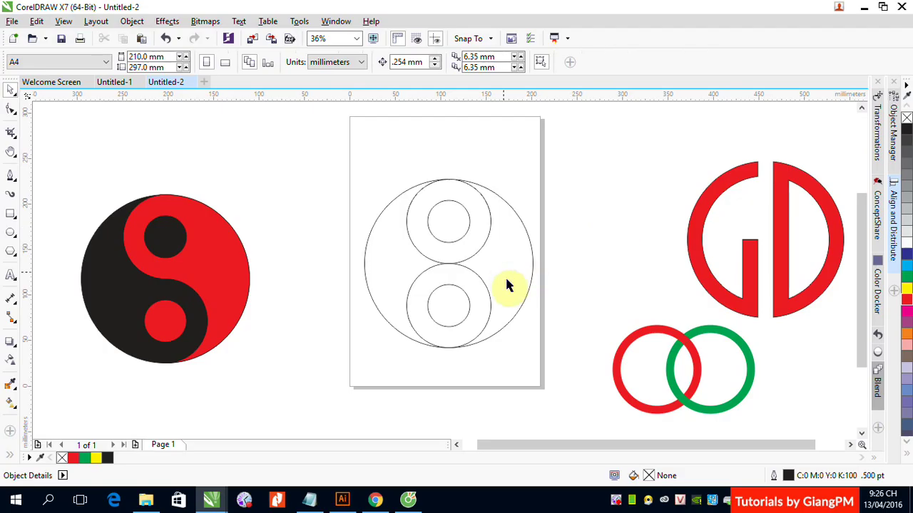
# - Undo the welds and the lower-circle trim of the large shape, and discard the stray Pen line
pyautogui.hotkey('ctrl', 'z')
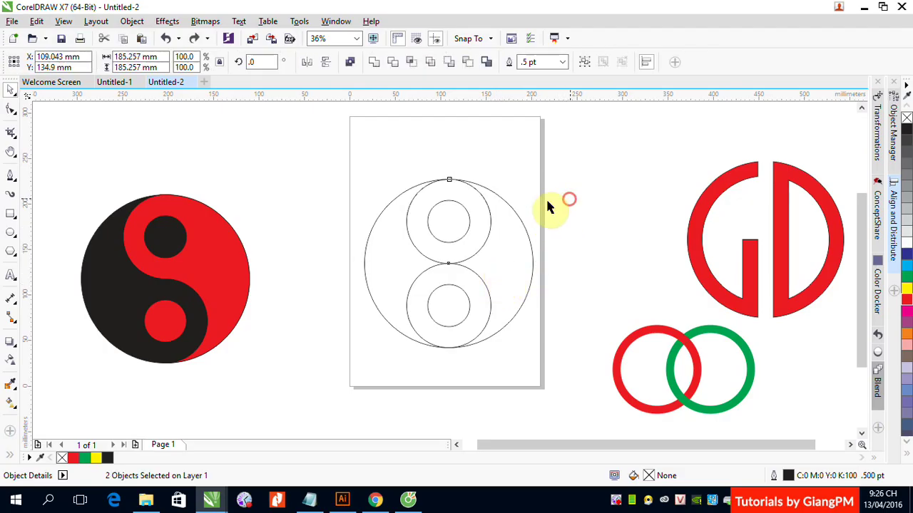
pyautogui.click(546, 201)
pyautogui.press('F5')
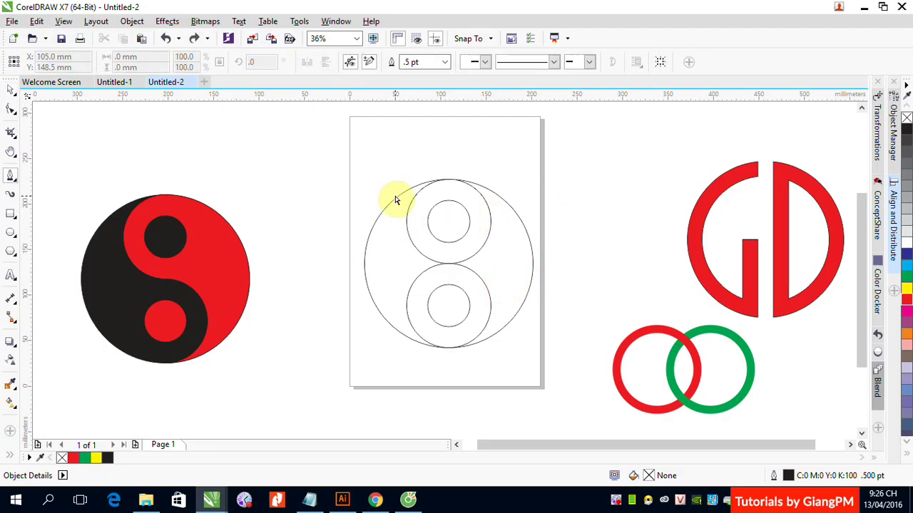
pyautogui.click(399, 198)
pyautogui.click(554, 184)
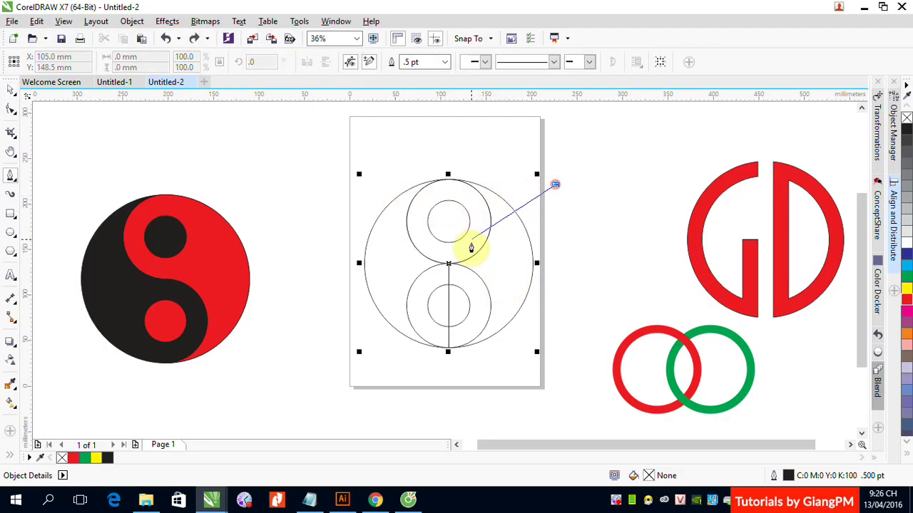
pyautogui.click(588, 205)
pyautogui.press('Delete')
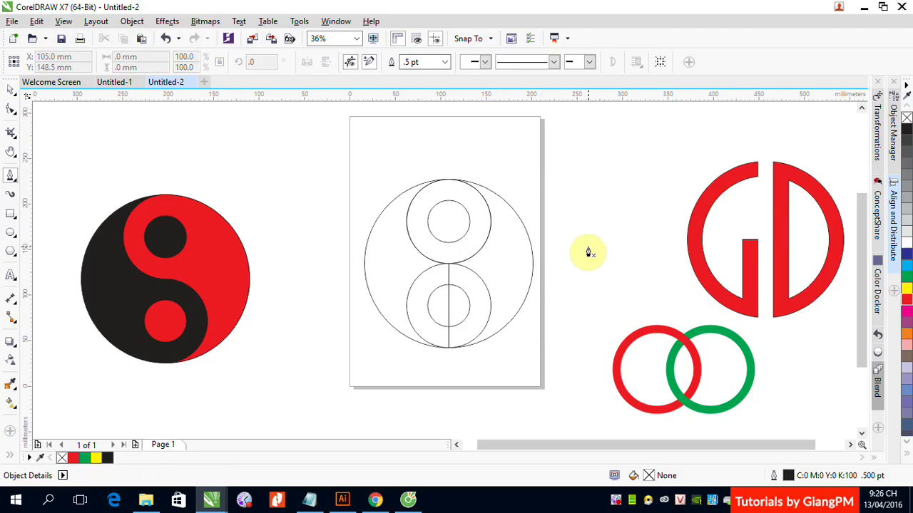
# - Move the upper half-size circle off the page beside the drawing, centred at about X 283 mm, Y 228 mm
pyautogui.click(11, 89)
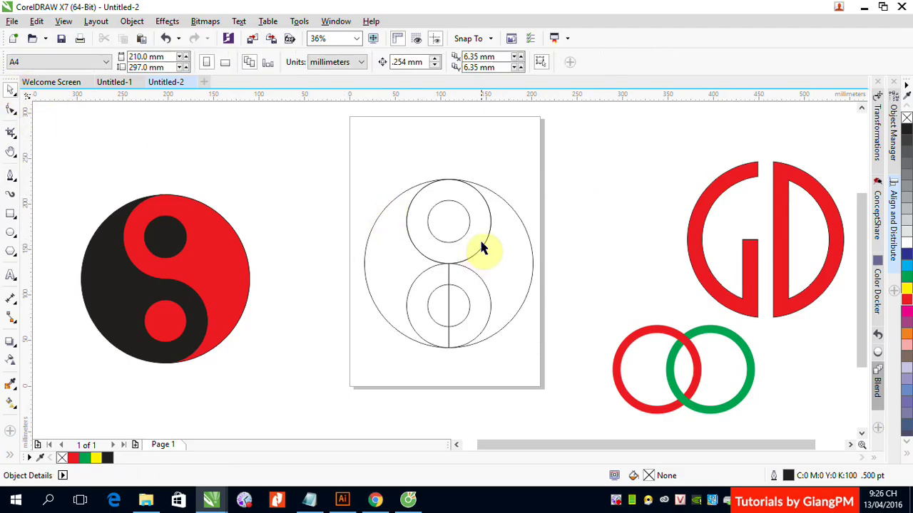
pyautogui.moveTo(485, 241); pyautogui.dragTo(644, 199)
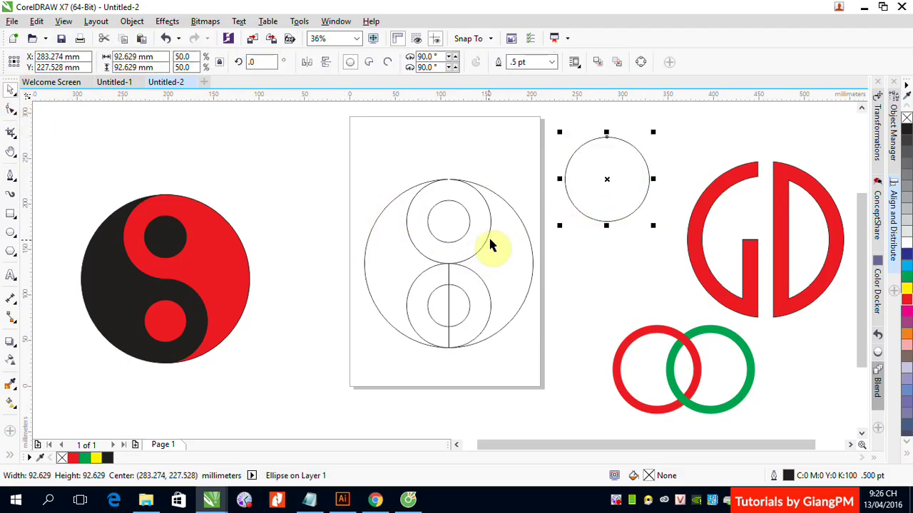
# - Try deleting the off-page half-size circle and moving the trimmed large shape aside
pyautogui.press('Delete')
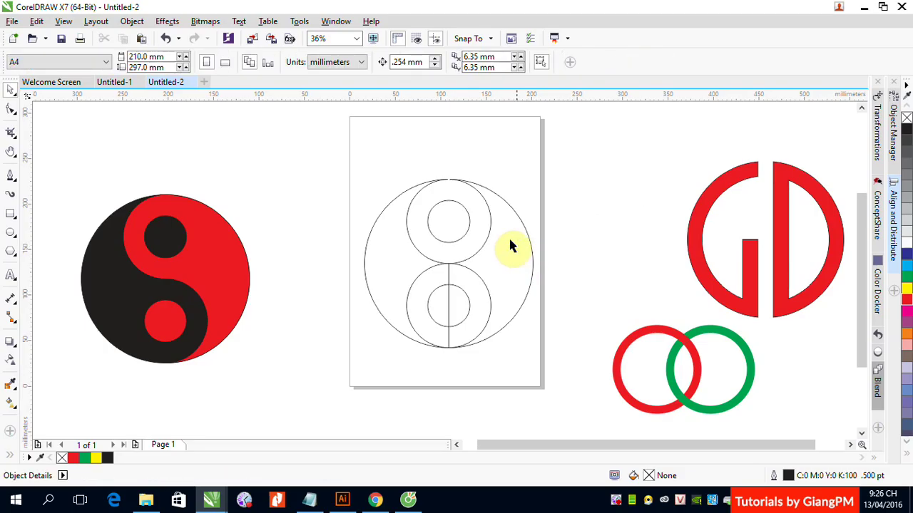
pyautogui.moveTo(491, 230); pyautogui.dragTo(594, 215)
pyautogui.hotkey('ctrl', 'z')
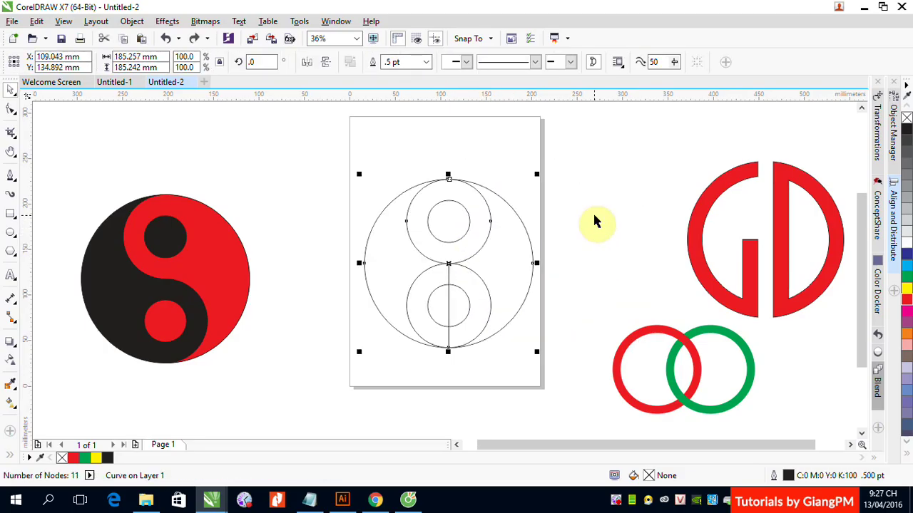
pyautogui.click(620, 212)
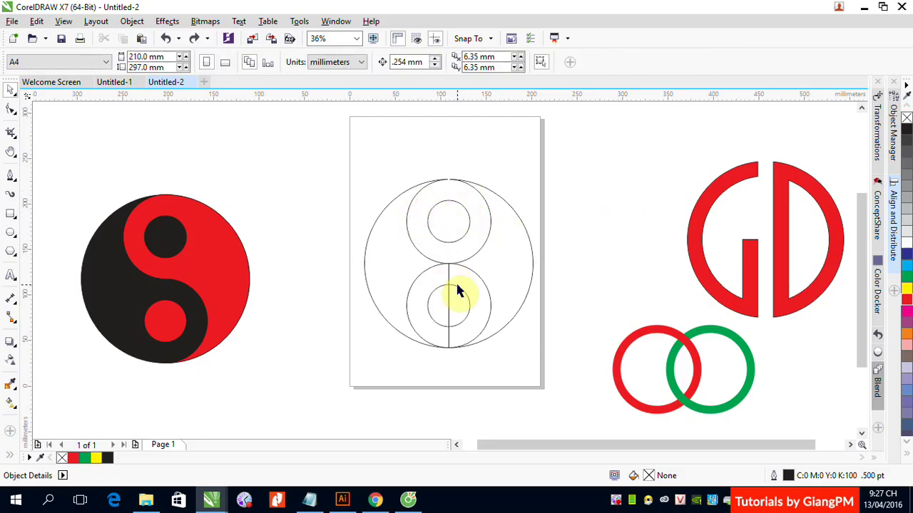
pyautogui.click(479, 251)
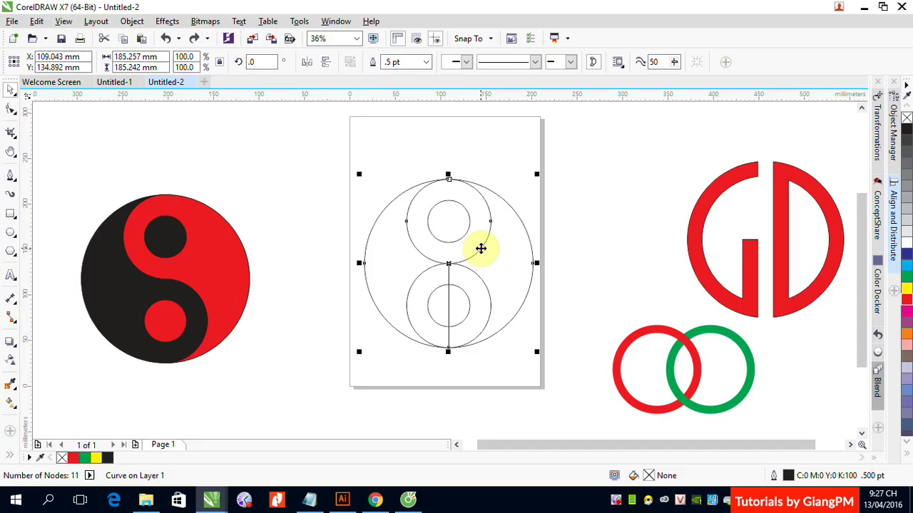
# - Undo the half-size circle's deletion and move, along with the upper-circle trim of the large shape
pyautogui.hotkey('ctrl', 'z')
pyautogui.hotkey('ctrl', 'z')
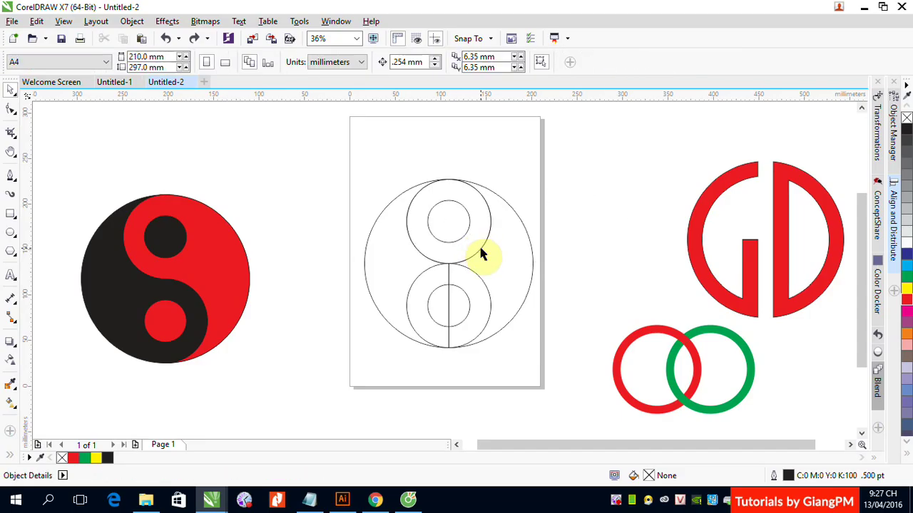
pyautogui.click(482, 253)
pyautogui.click(562, 192)
# - Break apart the large line-divided circle into separate left and right halves
pyautogui.click(504, 205)
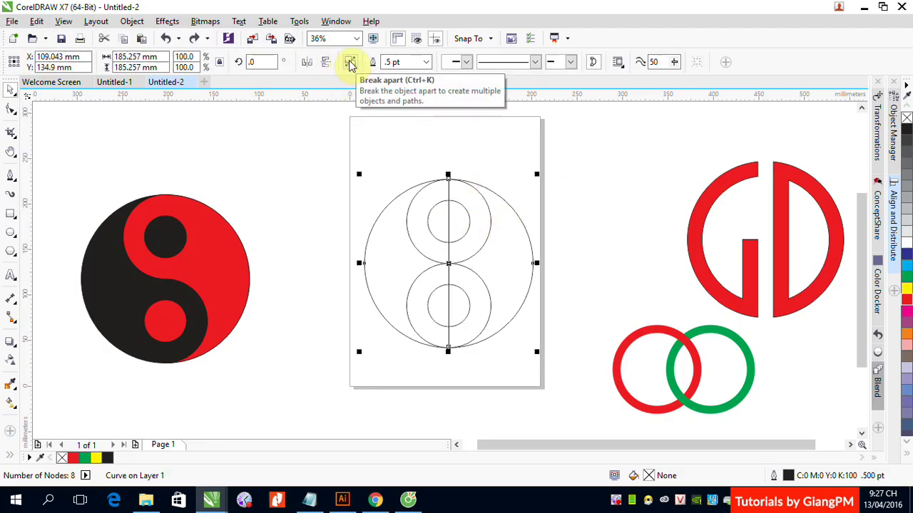
pyautogui.click(350, 63)
pyautogui.click(613, 127)
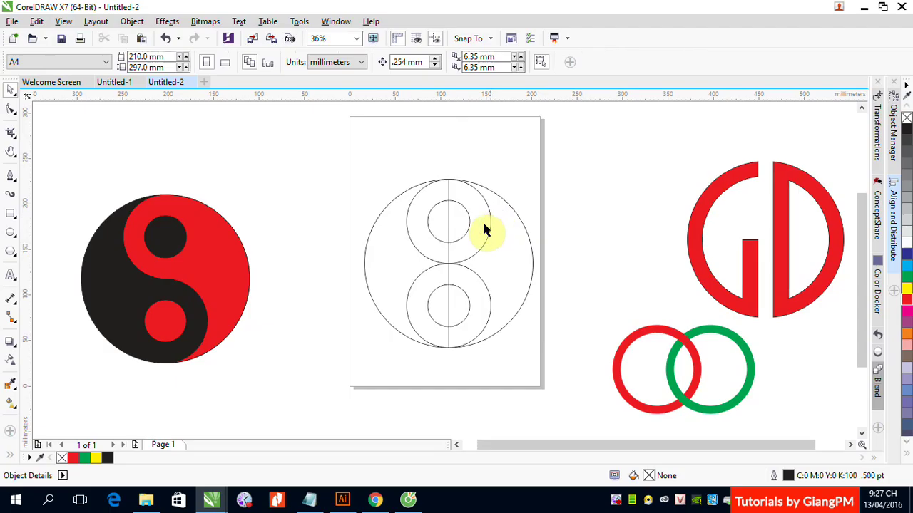
# - Trim the right half of the large circle with the upper half-size circle
pyautogui.click(490, 214)
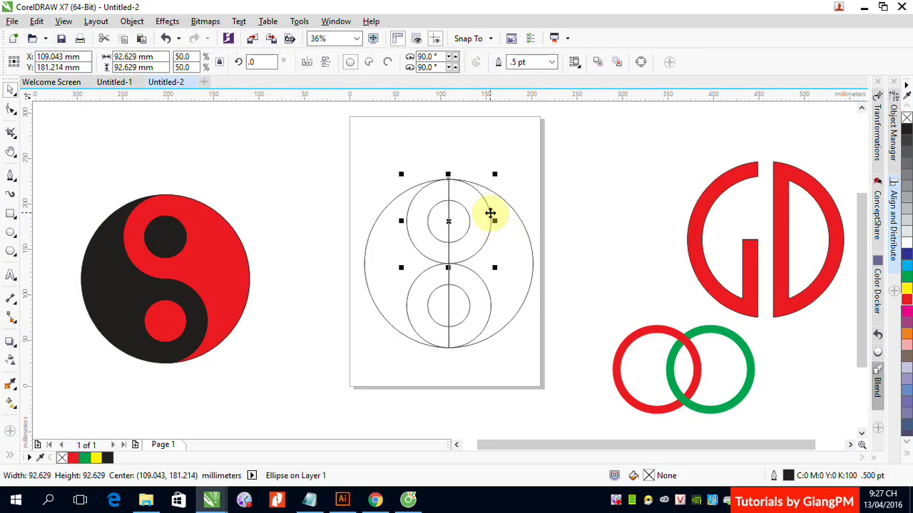
pyautogui.keyDown('shift'); pyautogui.click(528, 238); pyautogui.keyUp('shift')
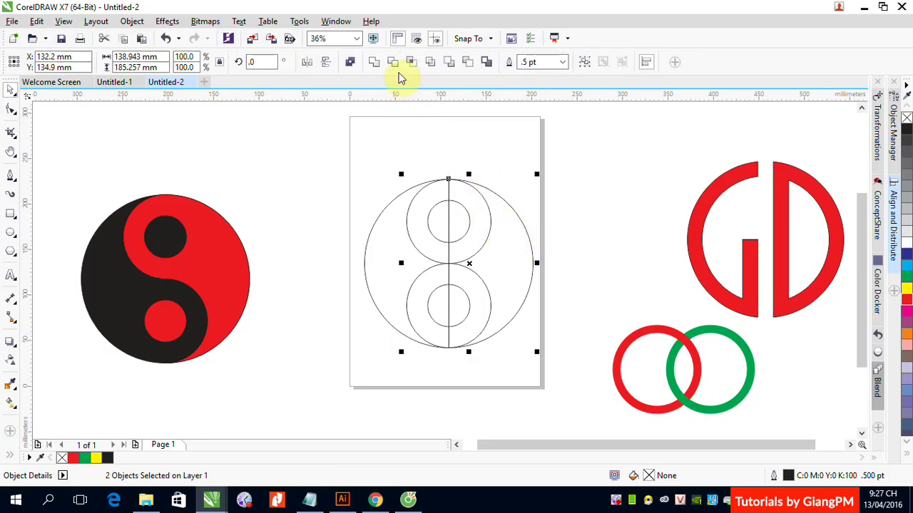
pyautogui.click(587, 164)
# - Weld the upper half-size circle to the left half of the large circle
pyautogui.click(403, 220)
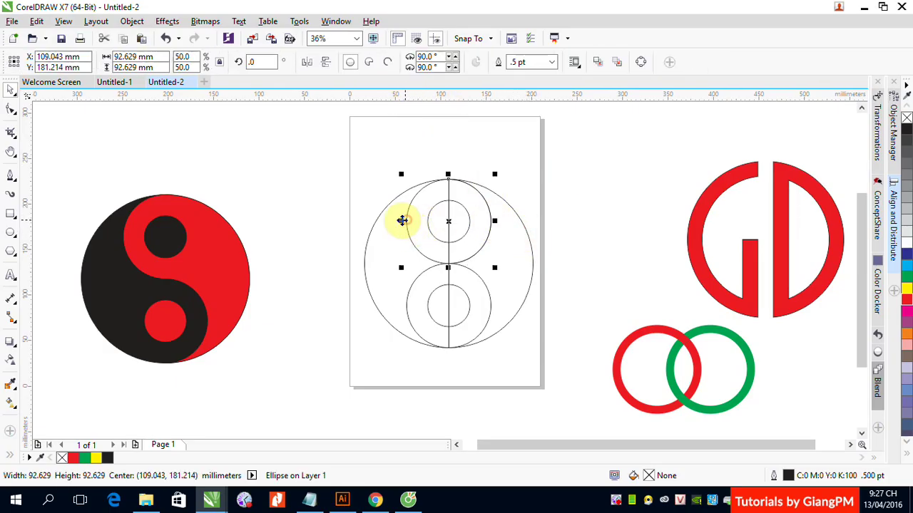
pyautogui.keyDown('shift'); pyautogui.click(372, 228); pyautogui.keyUp('shift')
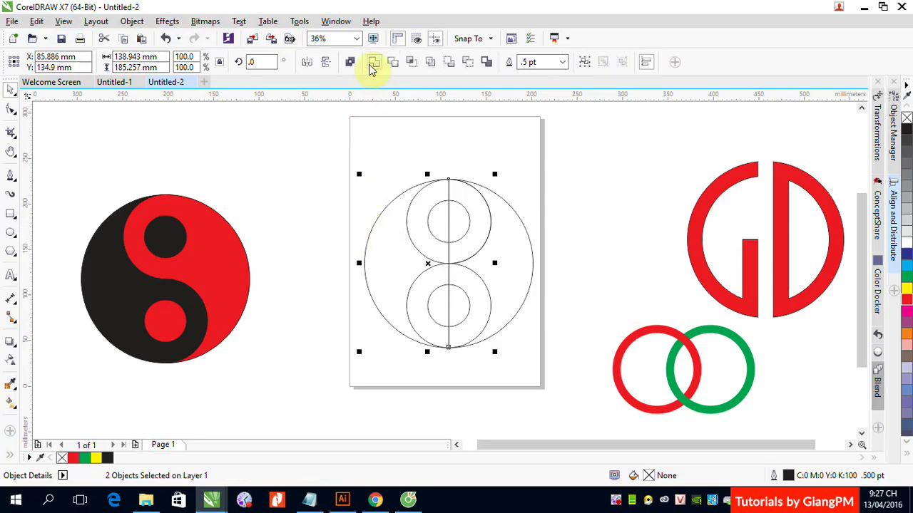
pyautogui.click(373, 63)
pyautogui.click(582, 181)
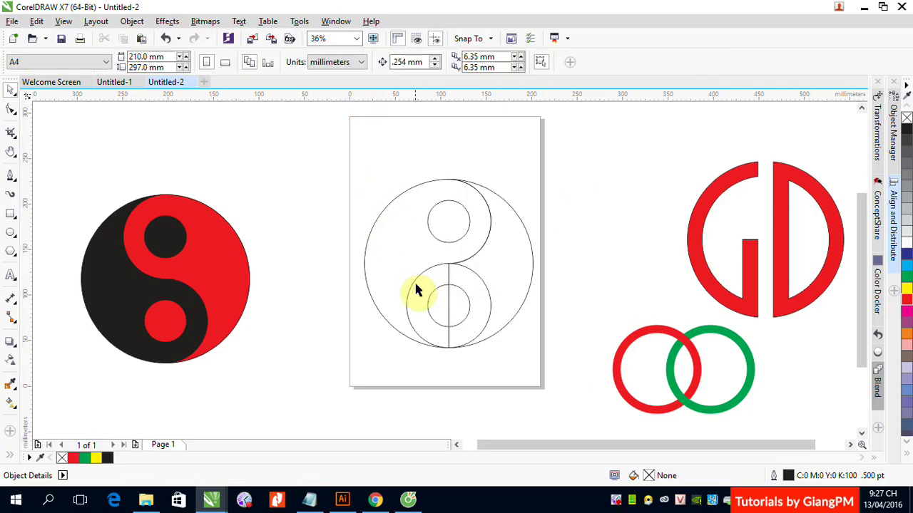
# - Trim the left half's welded shape with the lower half-size circle
pyautogui.click(411, 291)
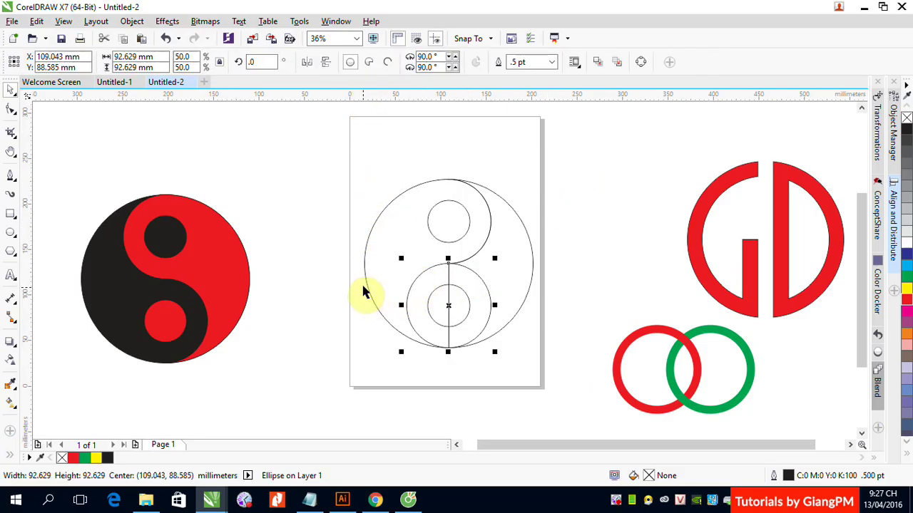
pyautogui.keyDown('shift'); pyautogui.click(366, 262); pyautogui.keyUp('shift')
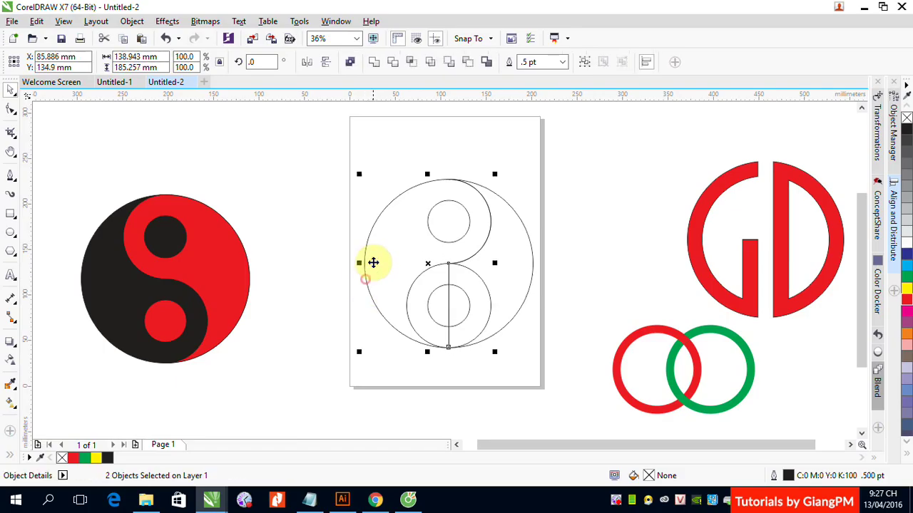
pyautogui.click(393, 64)
pyautogui.click(606, 167)
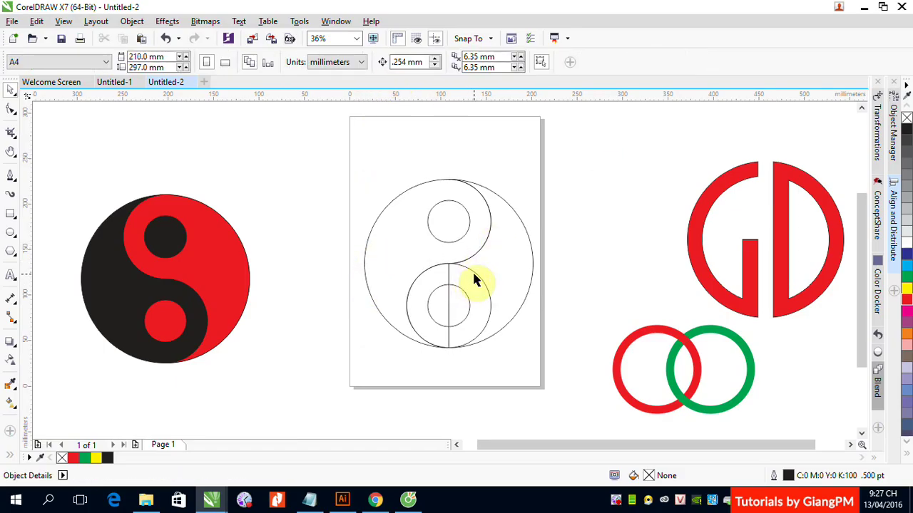
# - Weld the lower half-size circle to the trimmed right half of the large circle
pyautogui.click(473, 273)
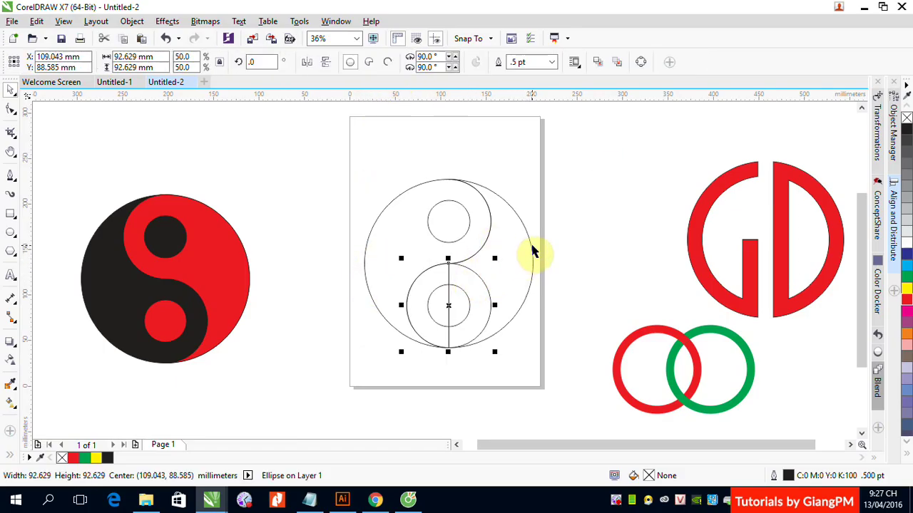
pyautogui.keyDown('shift'); pyautogui.click(531, 251); pyautogui.keyUp('shift')
pyautogui.click(378, 63)
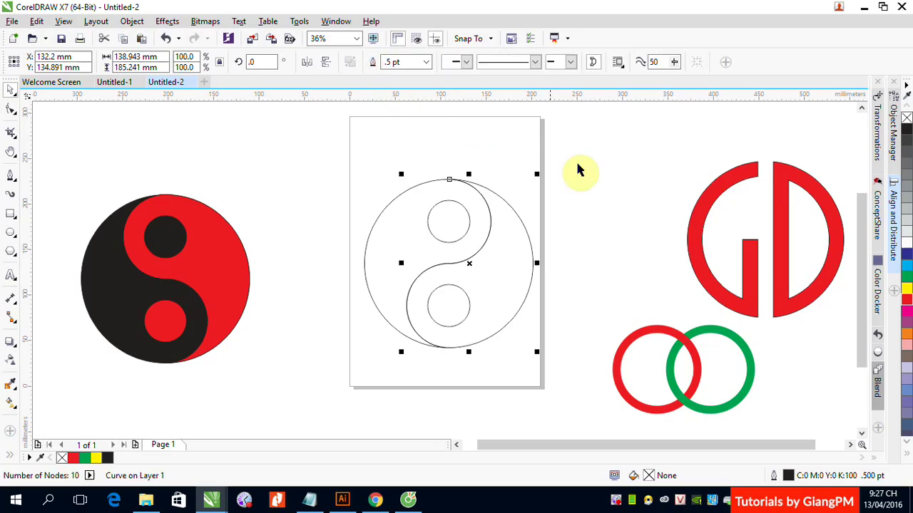
pyautogui.click(578, 168)
# - Fill the right lobe and upper small circle red, and the left lobe and lower small circle black
pyautogui.click(517, 230)
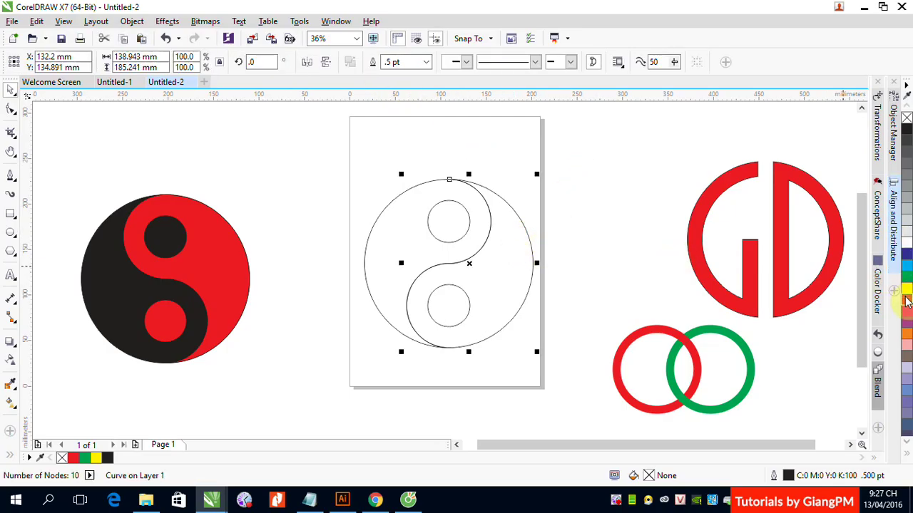
pyautogui.click(907, 302)
pyautogui.click(430, 306)
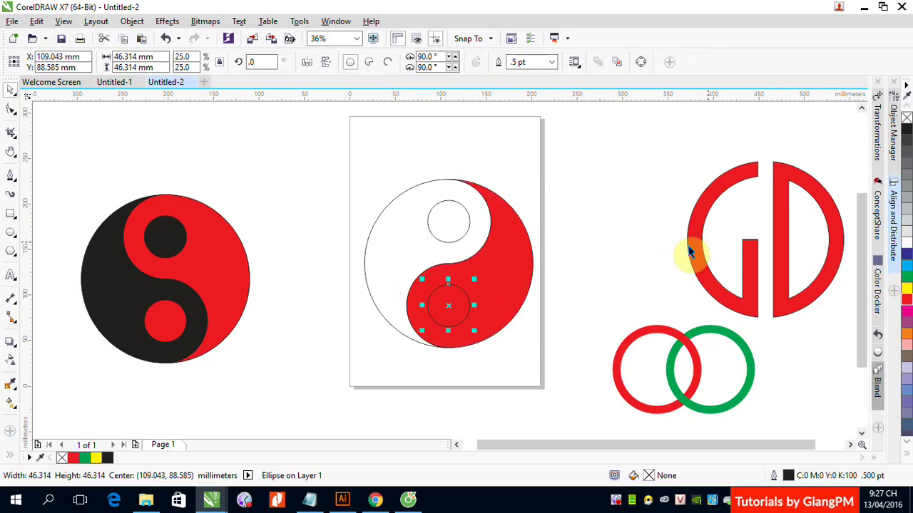
pyautogui.click(906, 129)
pyautogui.click(467, 217)
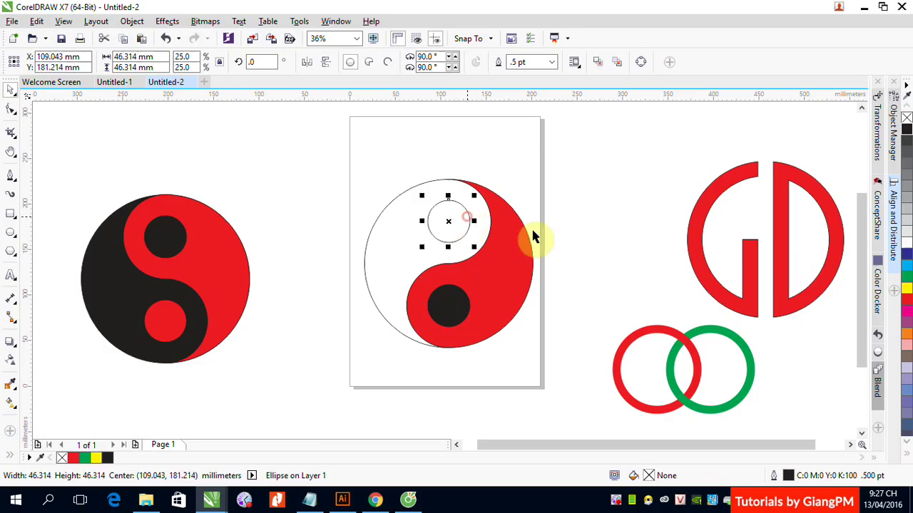
pyautogui.click(906, 301)
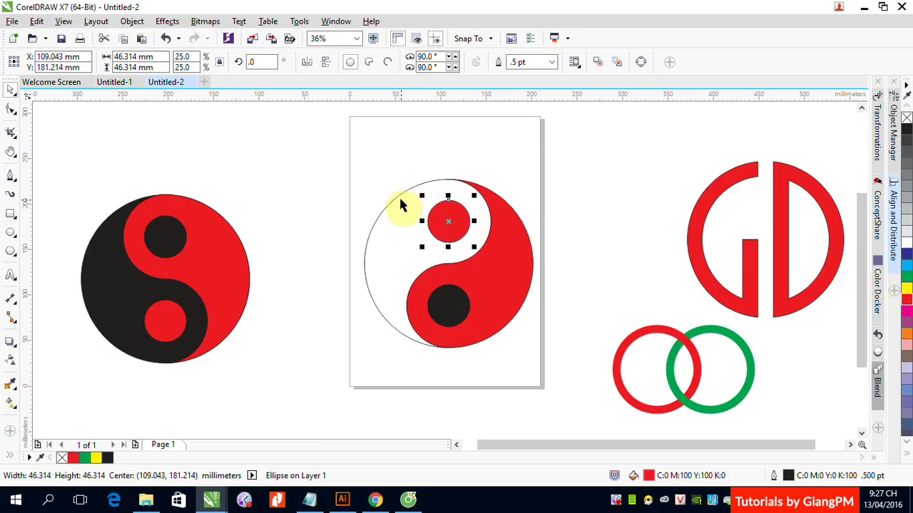
pyautogui.click(400, 199)
pyautogui.click(907, 129)
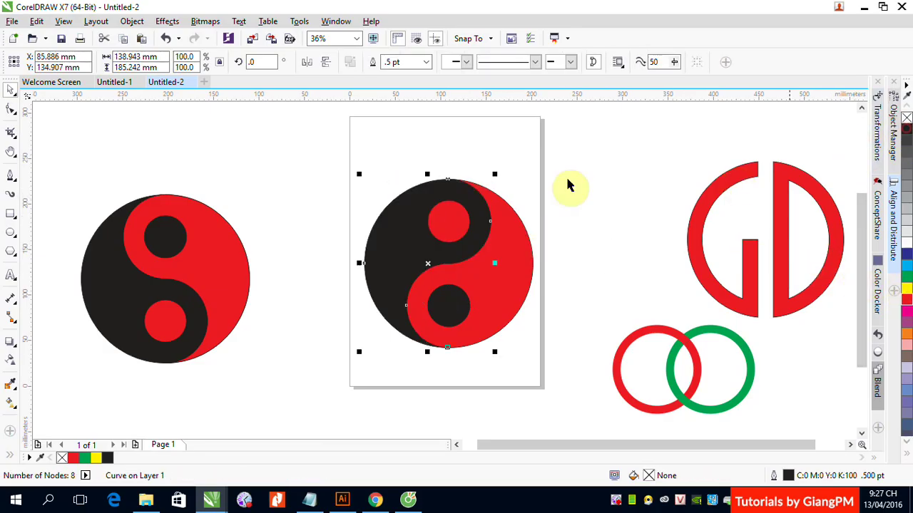
# - Select all four shapes of the rebuilt yin-yang on the page
pyautogui.click(514, 148)
pyautogui.moveTo(315, 159); pyautogui.dragTo(548, 359)
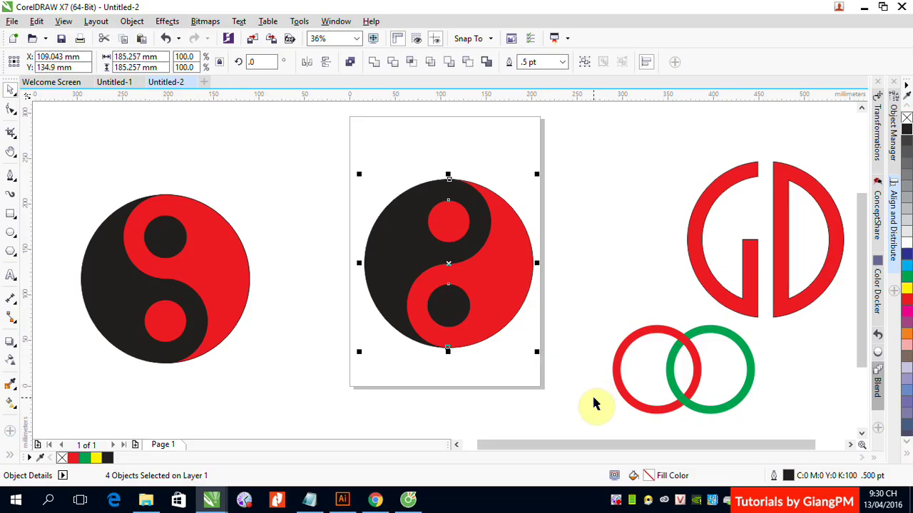
pyautogui.rightClick(617, 502)
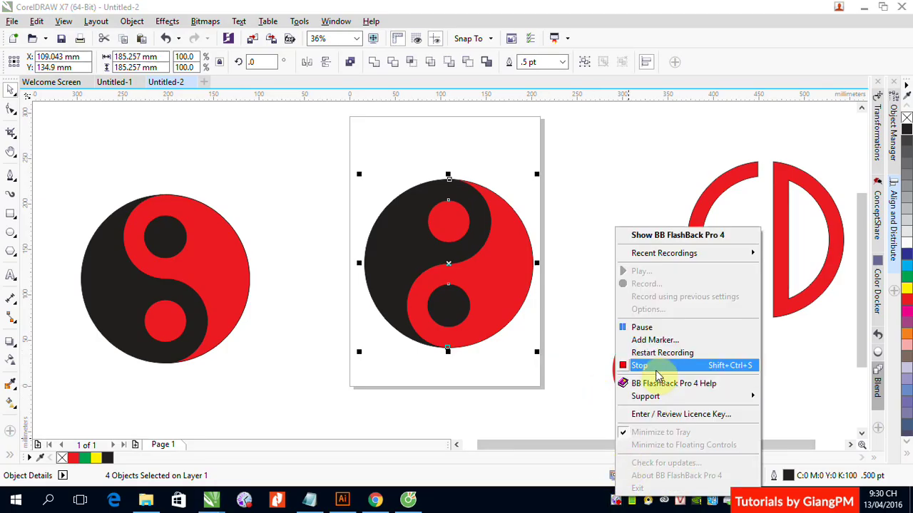